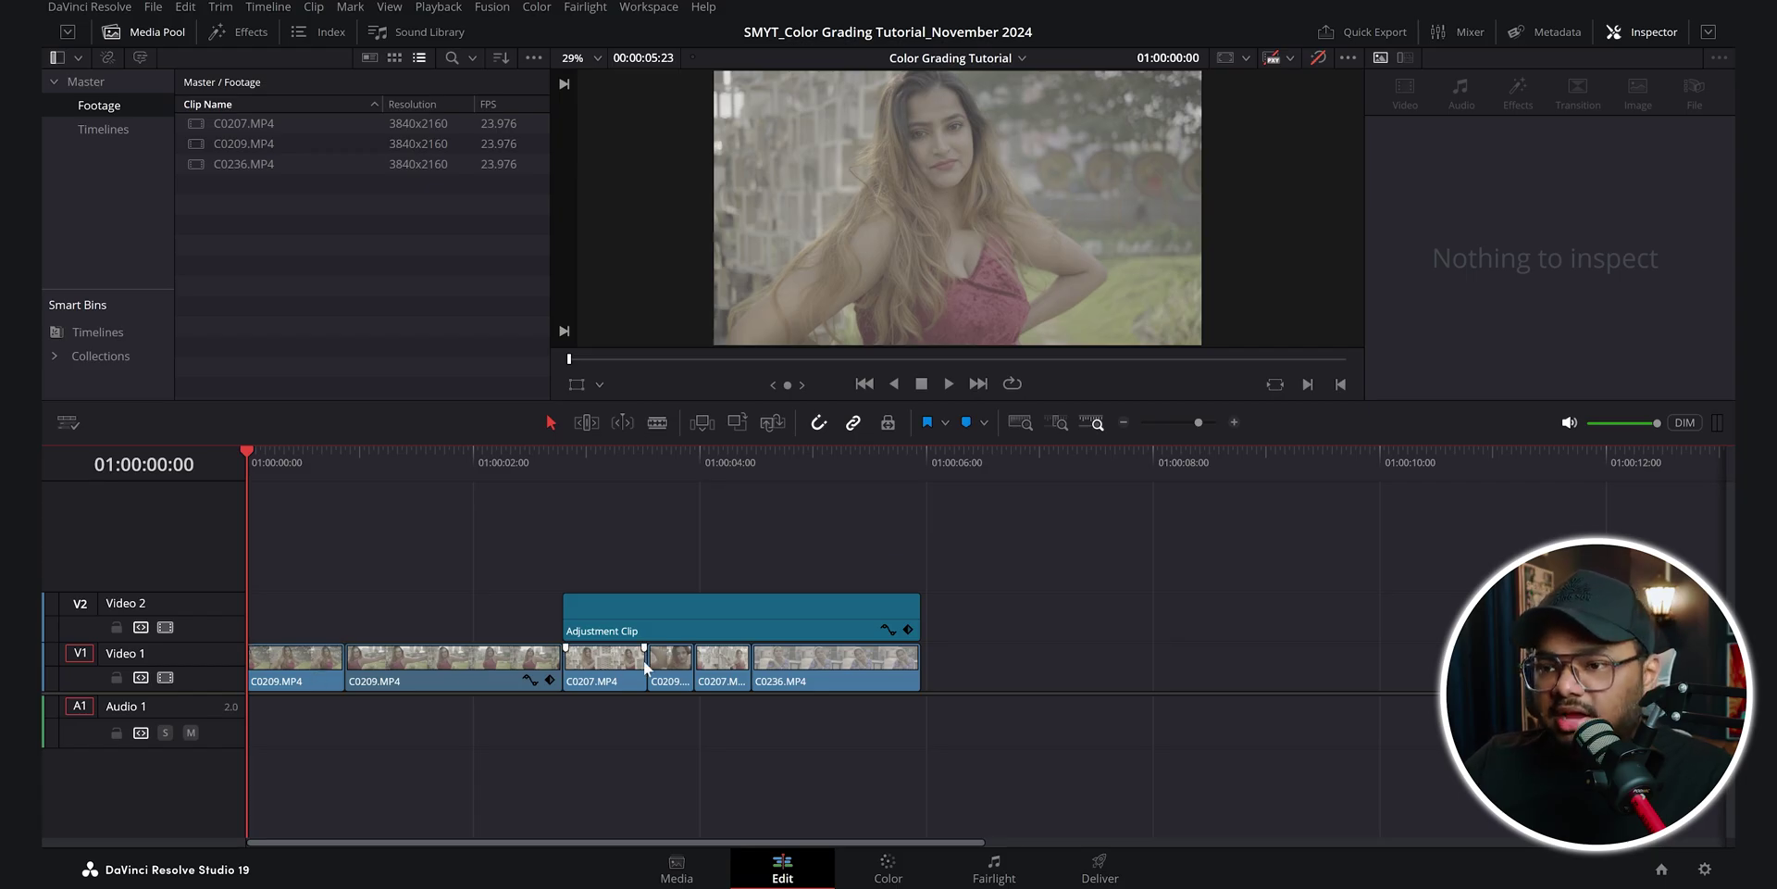
Play back the edit from the adjustment clip, then select clip C0207.MP4
click(629, 615)
key(space)
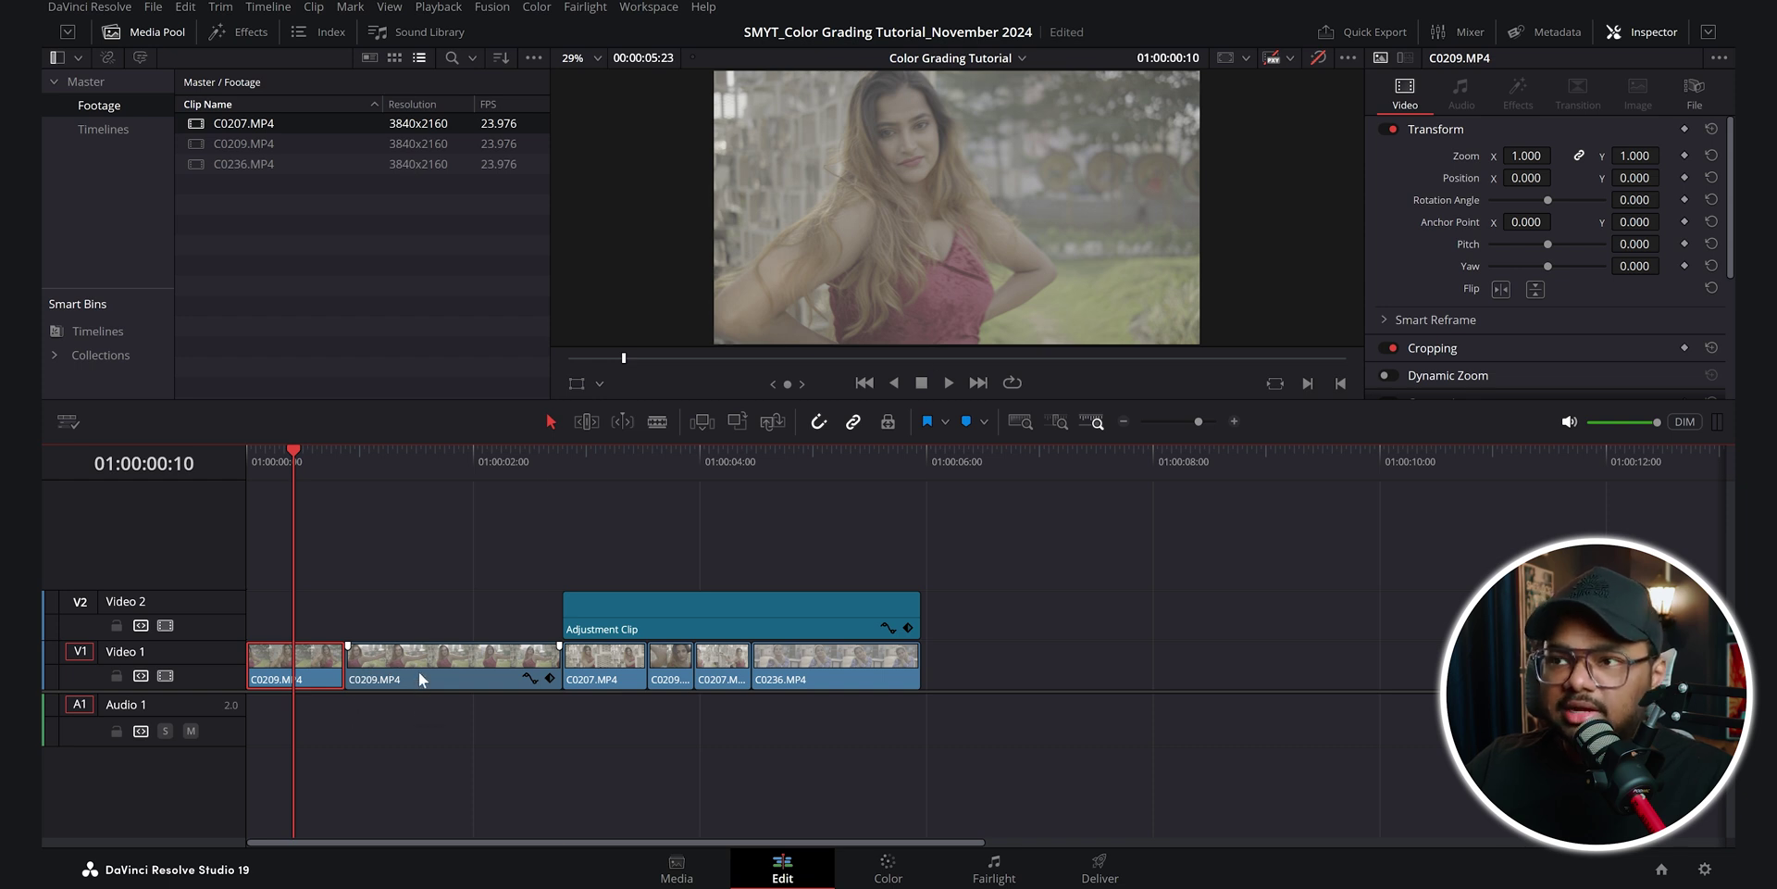
key(Down)
key(Down)
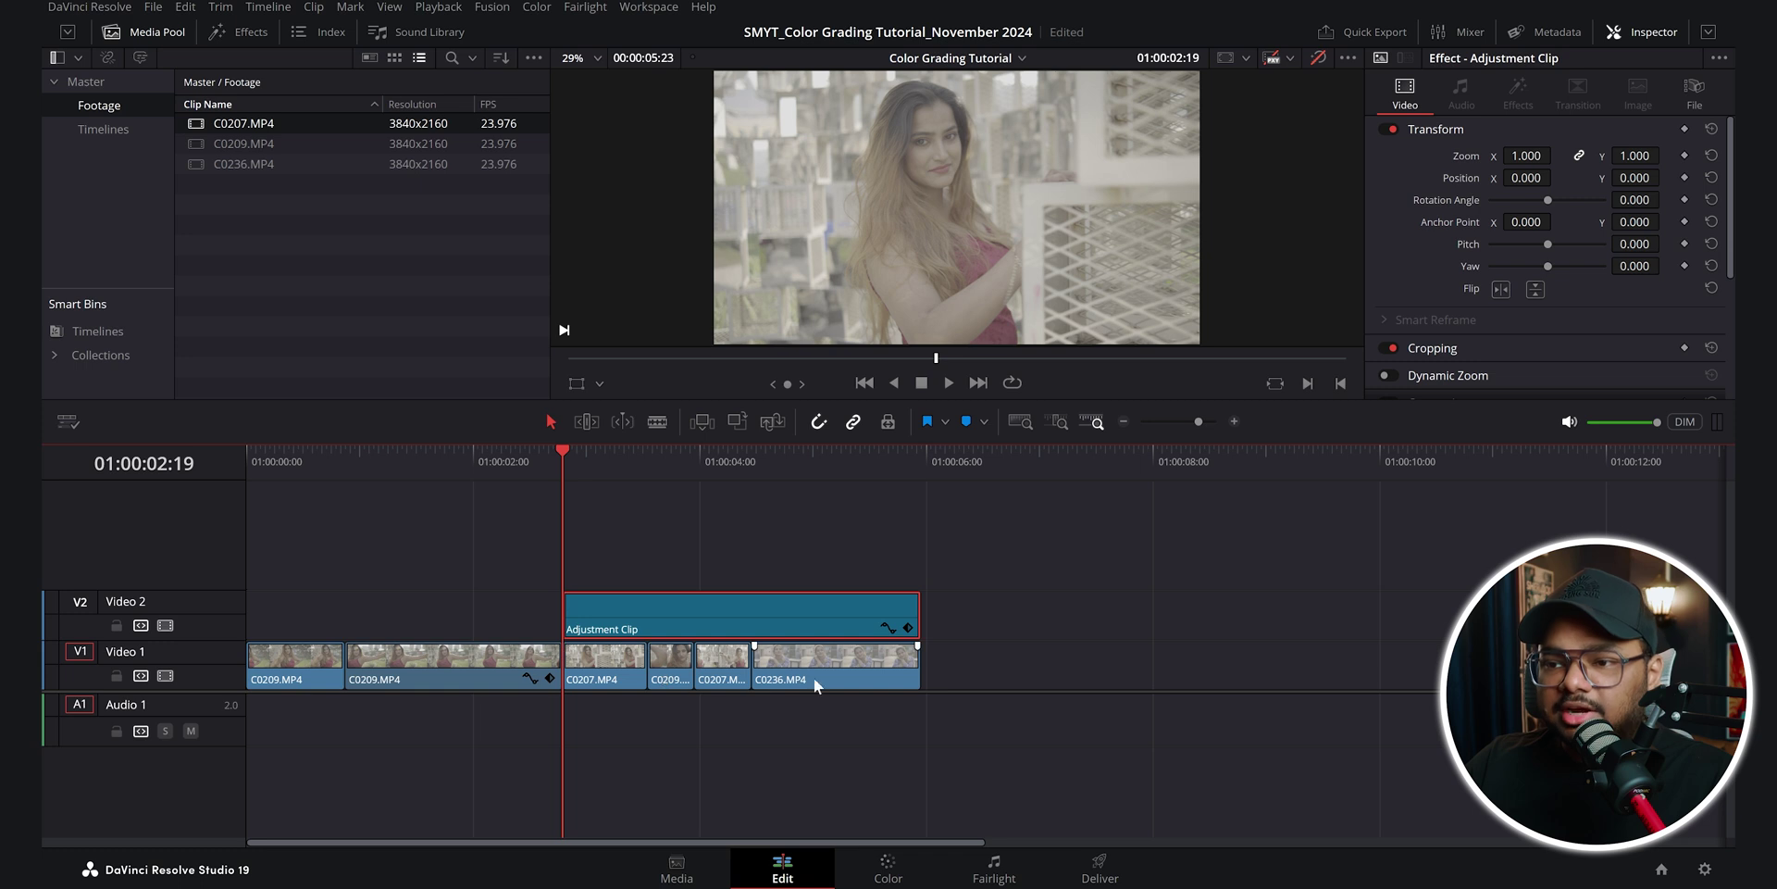
click(618, 665)
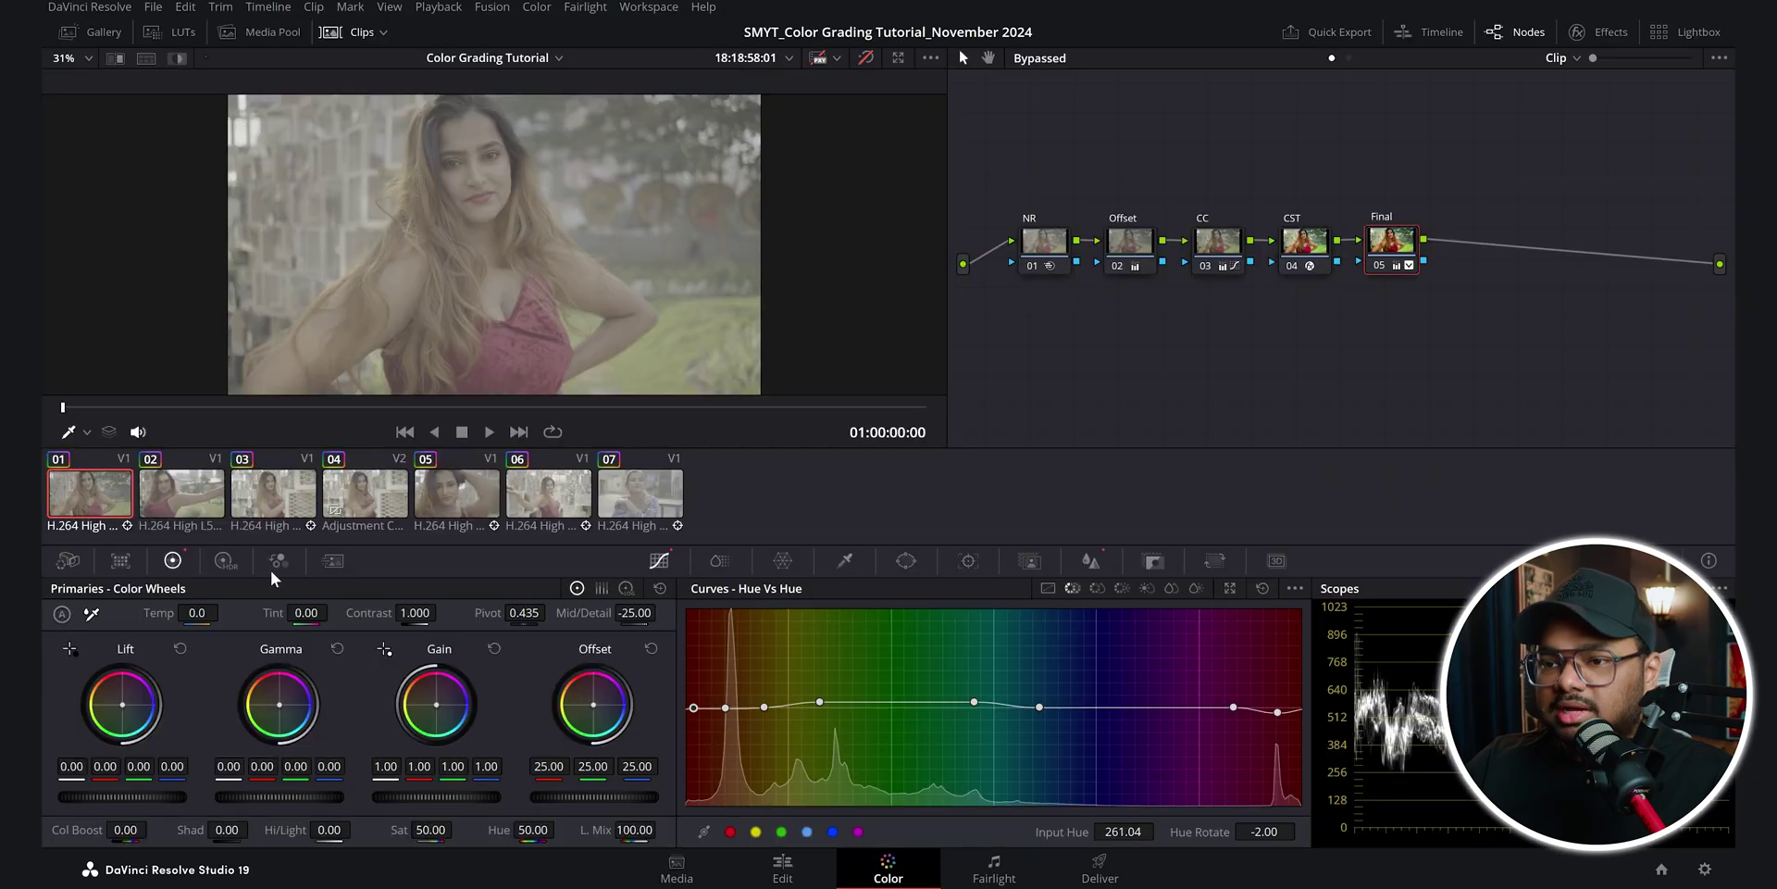
Inspect the node trees of the second, fifth, sixth, third and adjustment clips
click(173, 502)
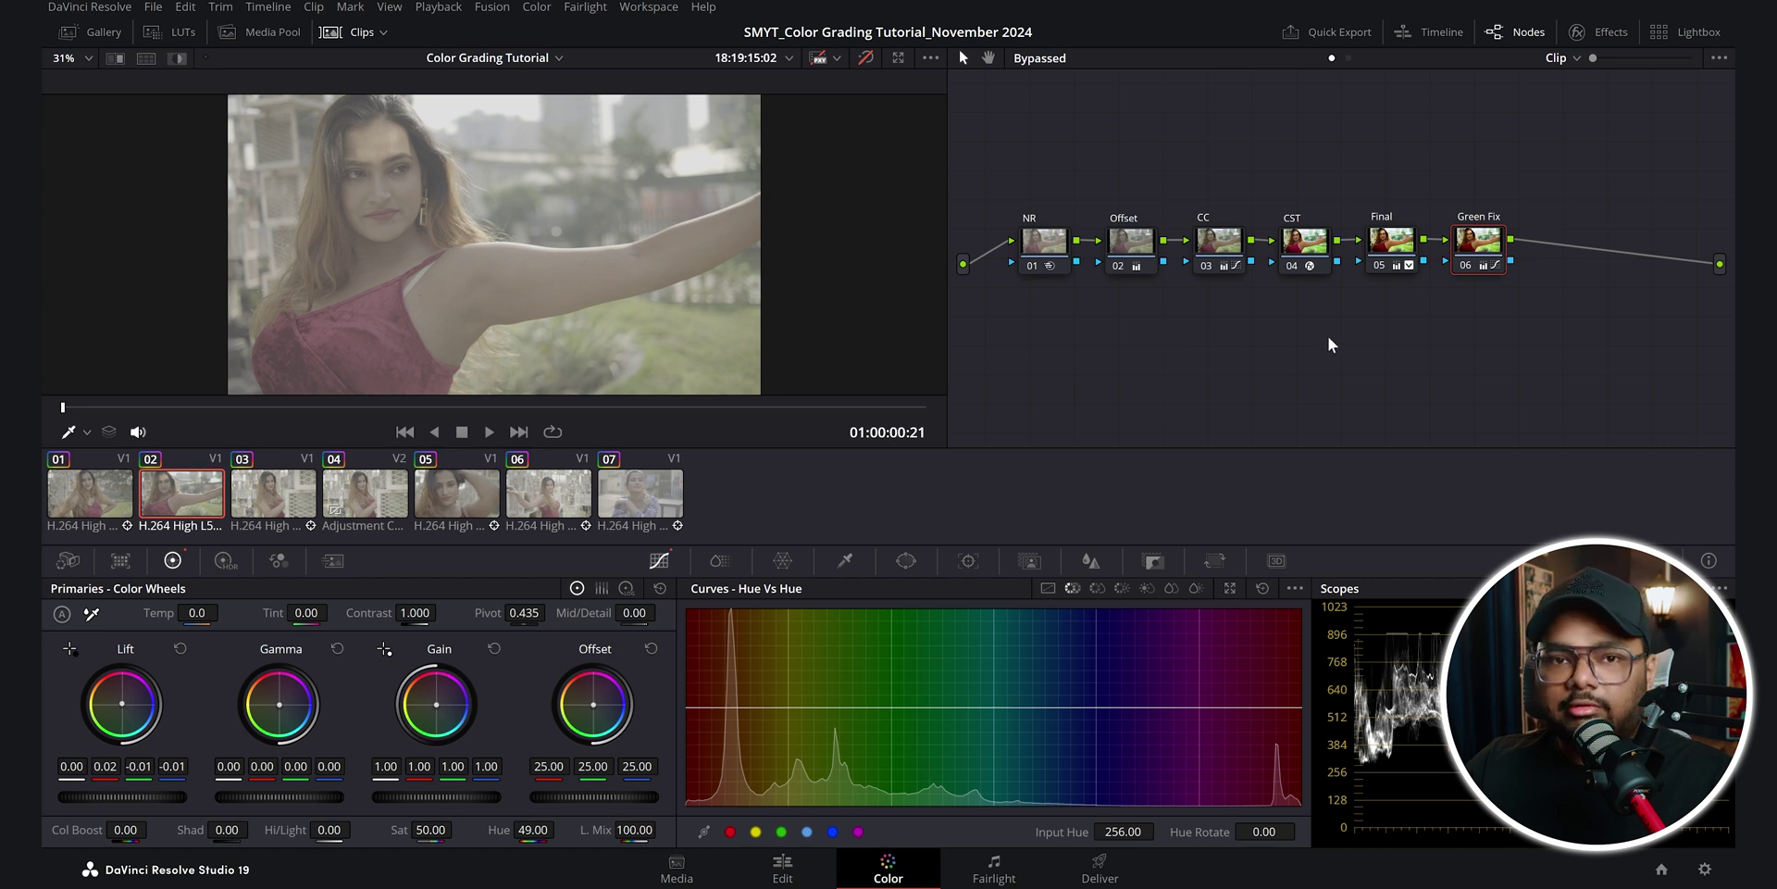
click(454, 504)
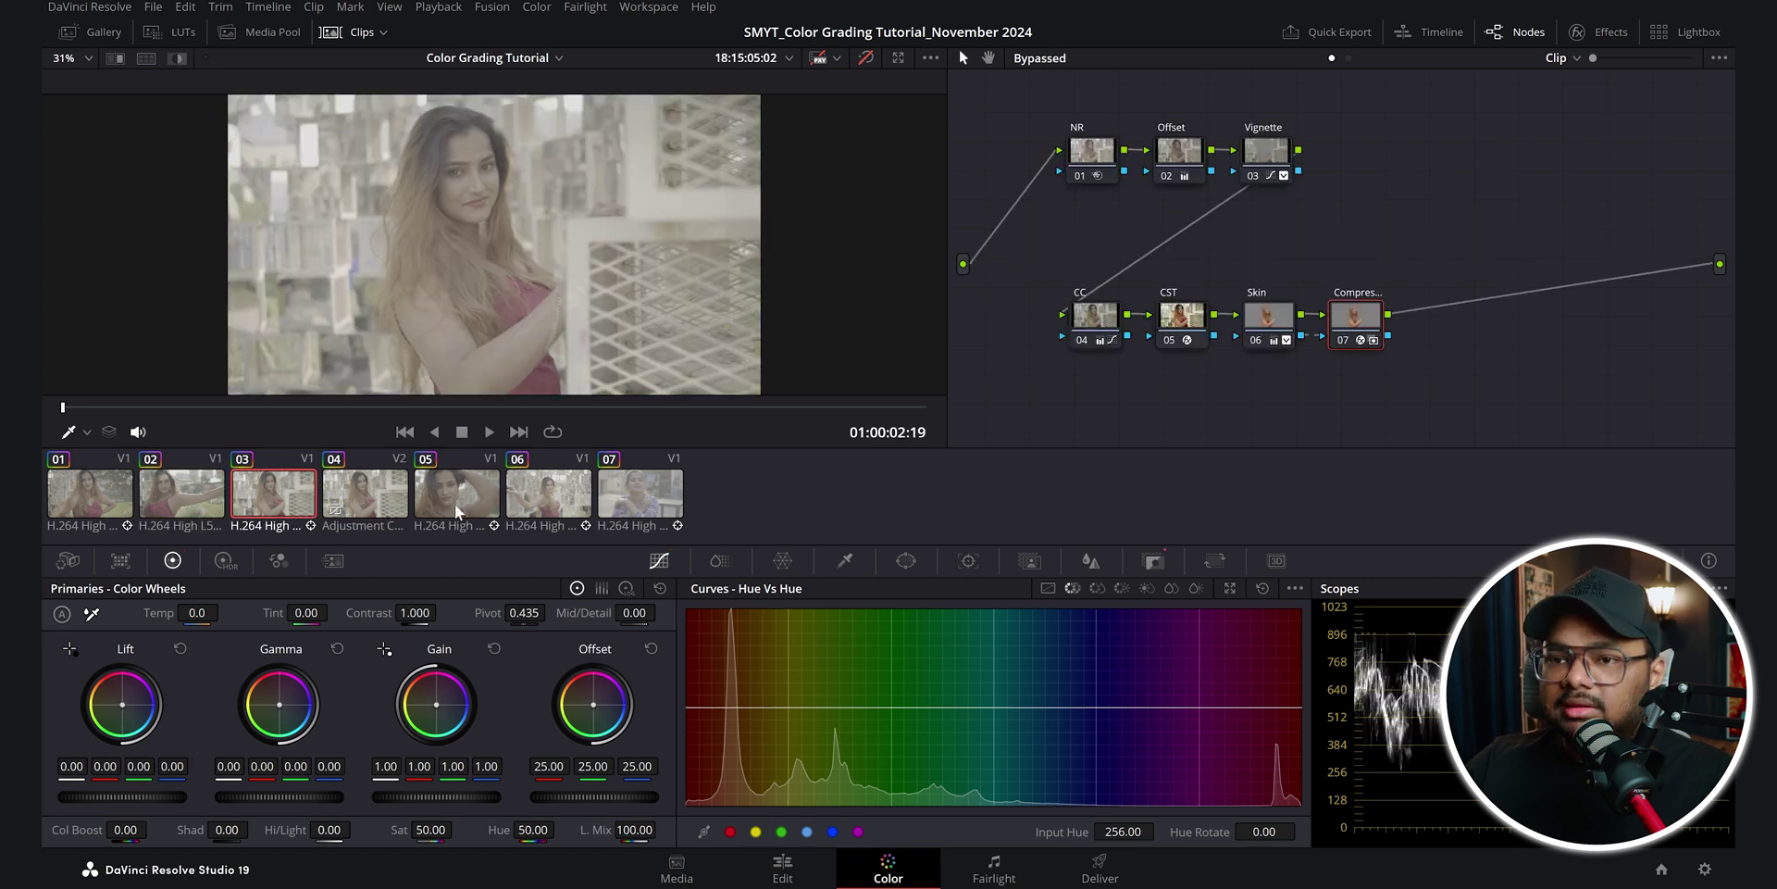
click(511, 500)
click(273, 493)
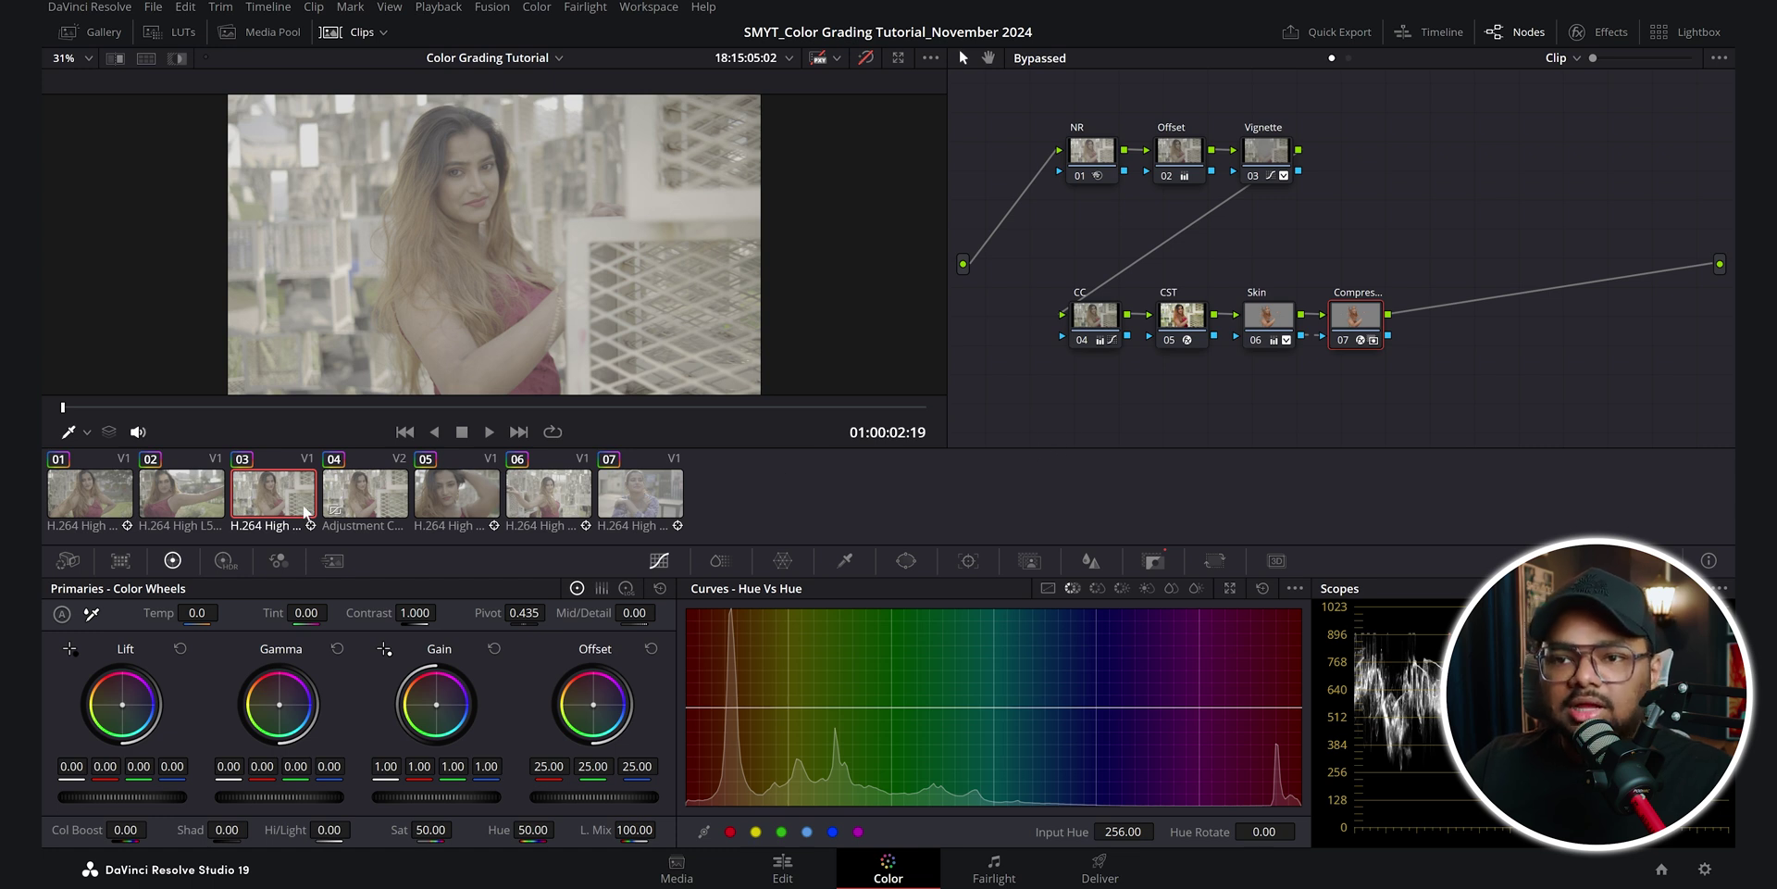
click(351, 508)
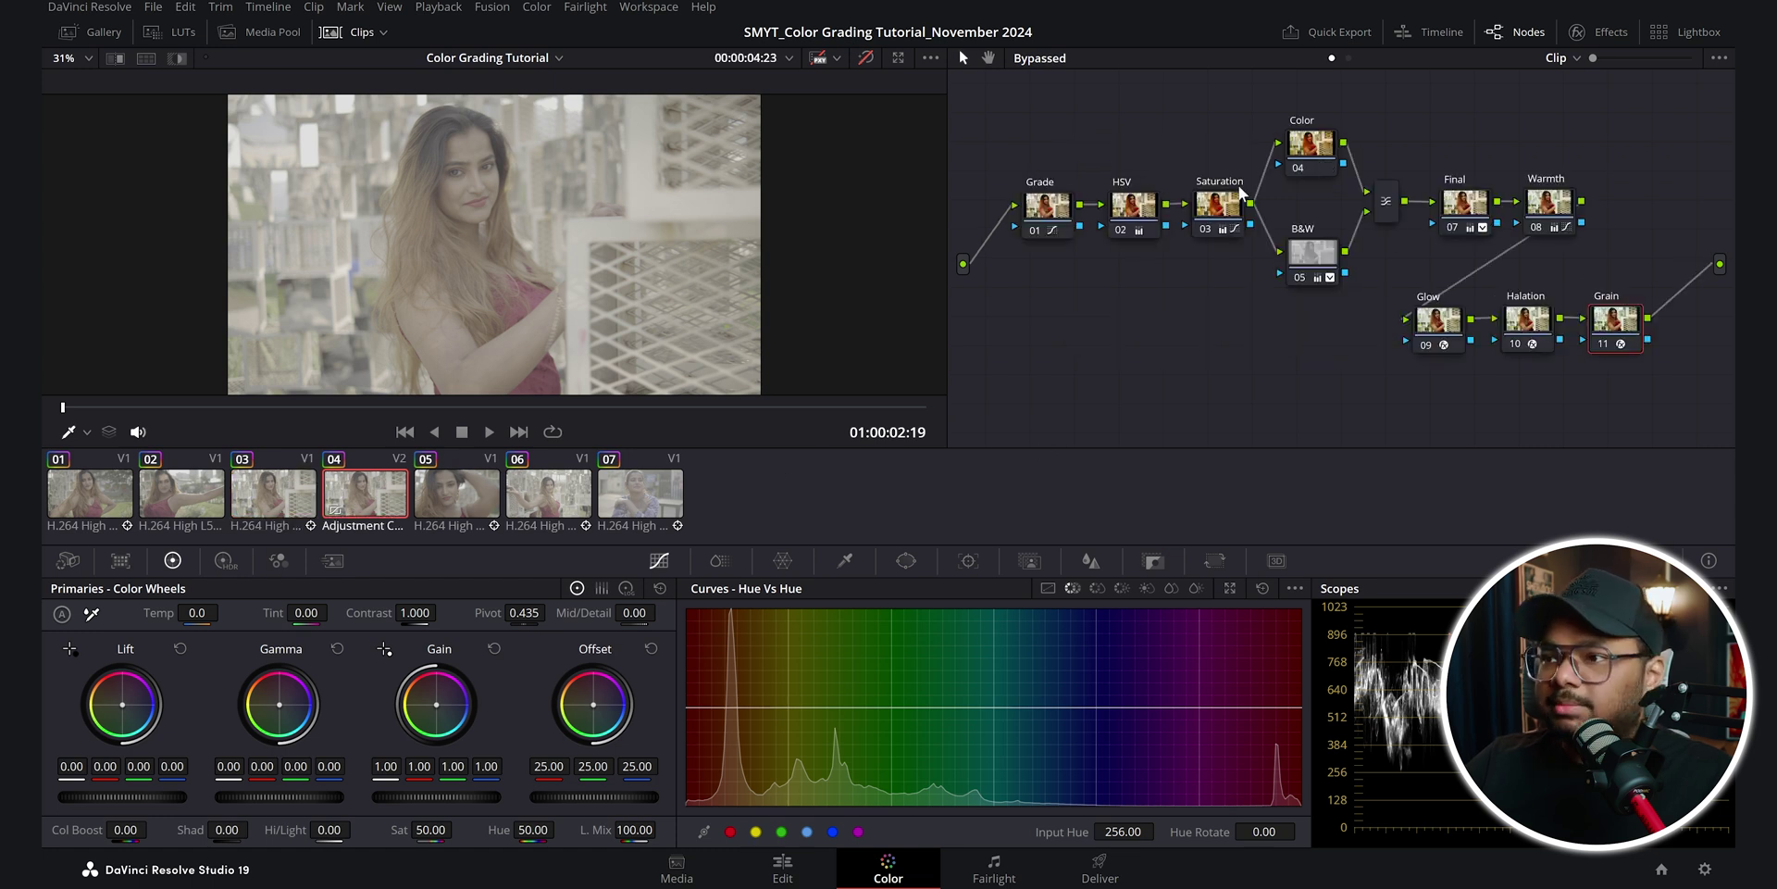
key(Up)
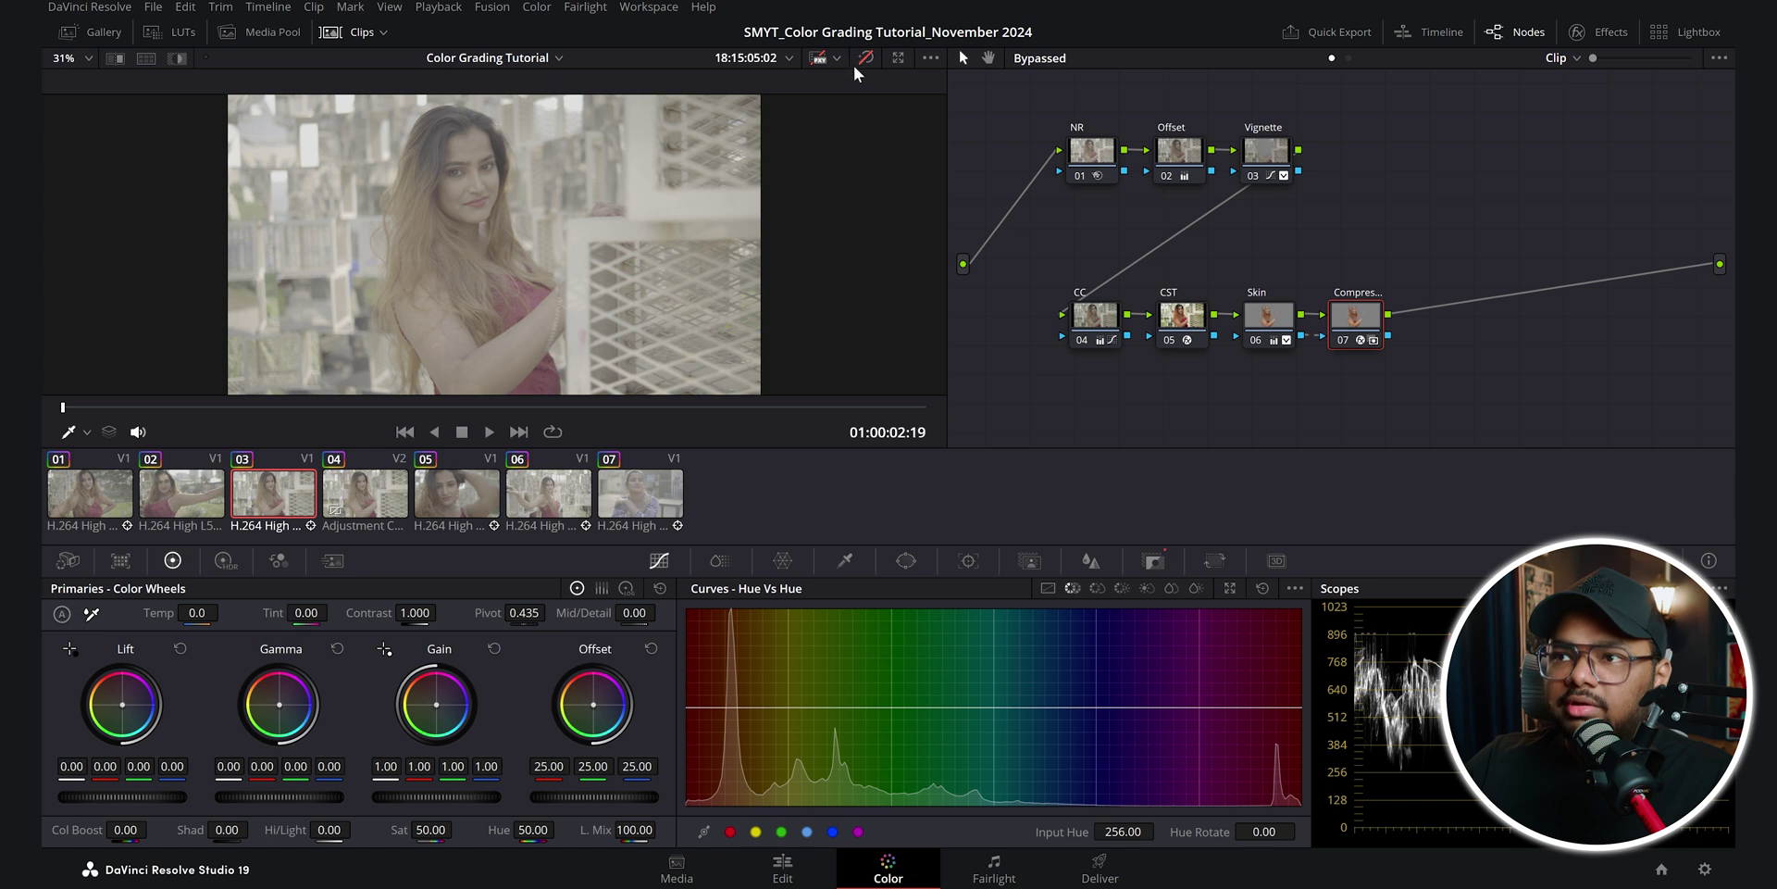
Toggle grade bypass to compare the seventh and first clips, then disable all nodes
click(863, 59)
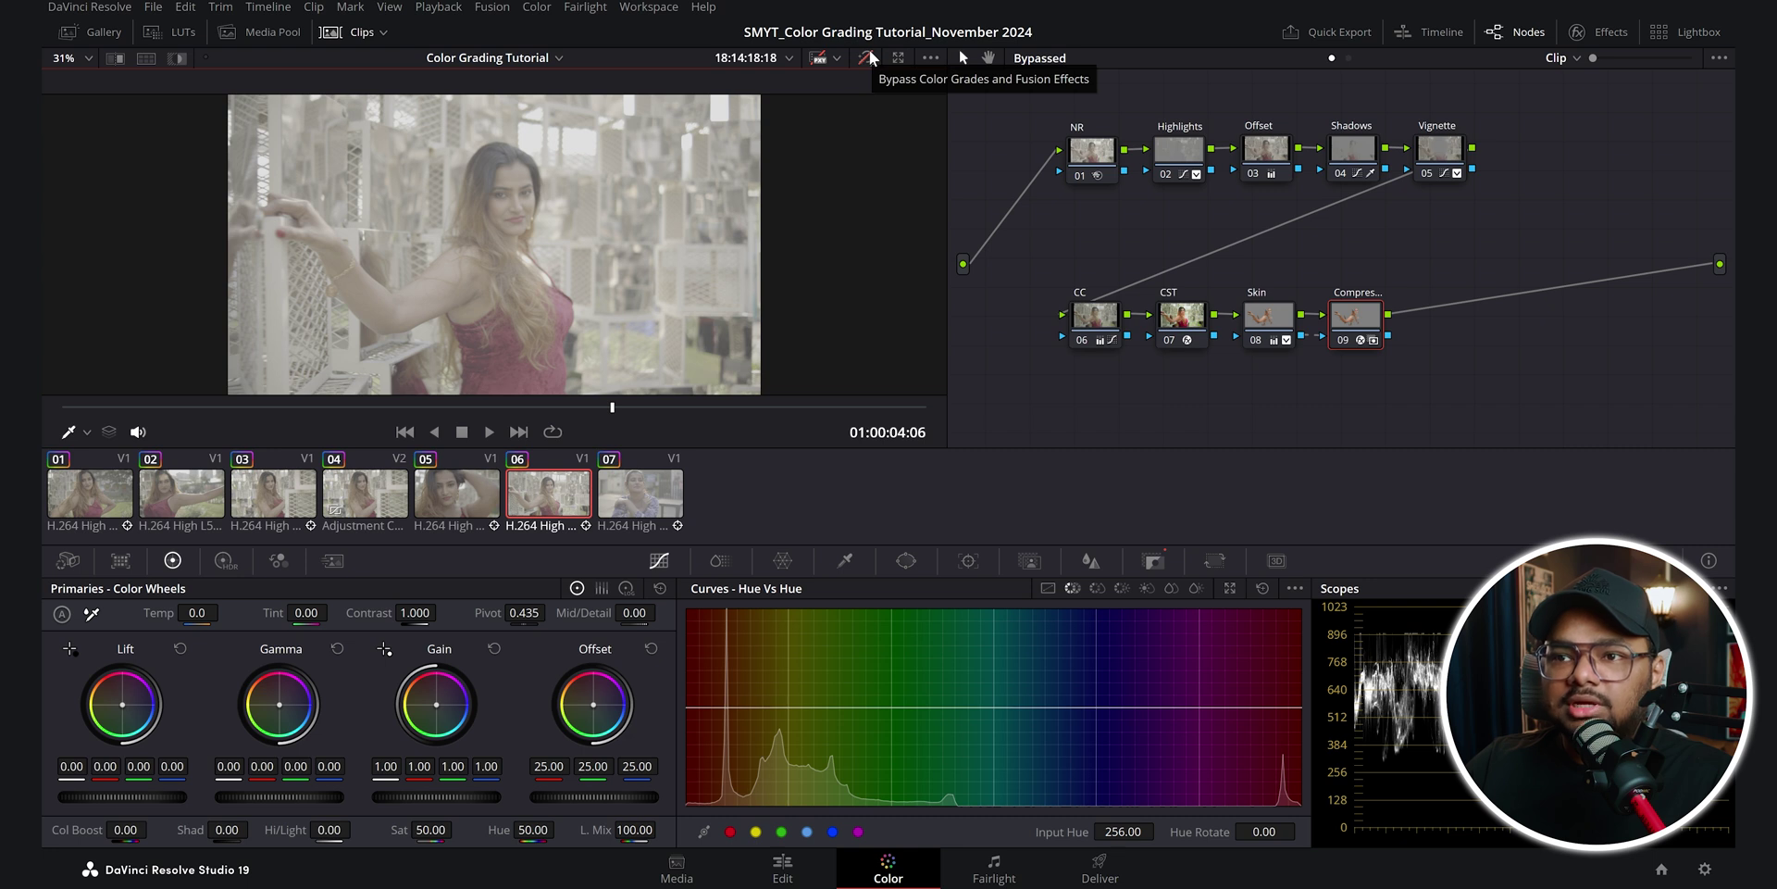
click(870, 57)
click(676, 509)
drag(142, 404, 878, 406)
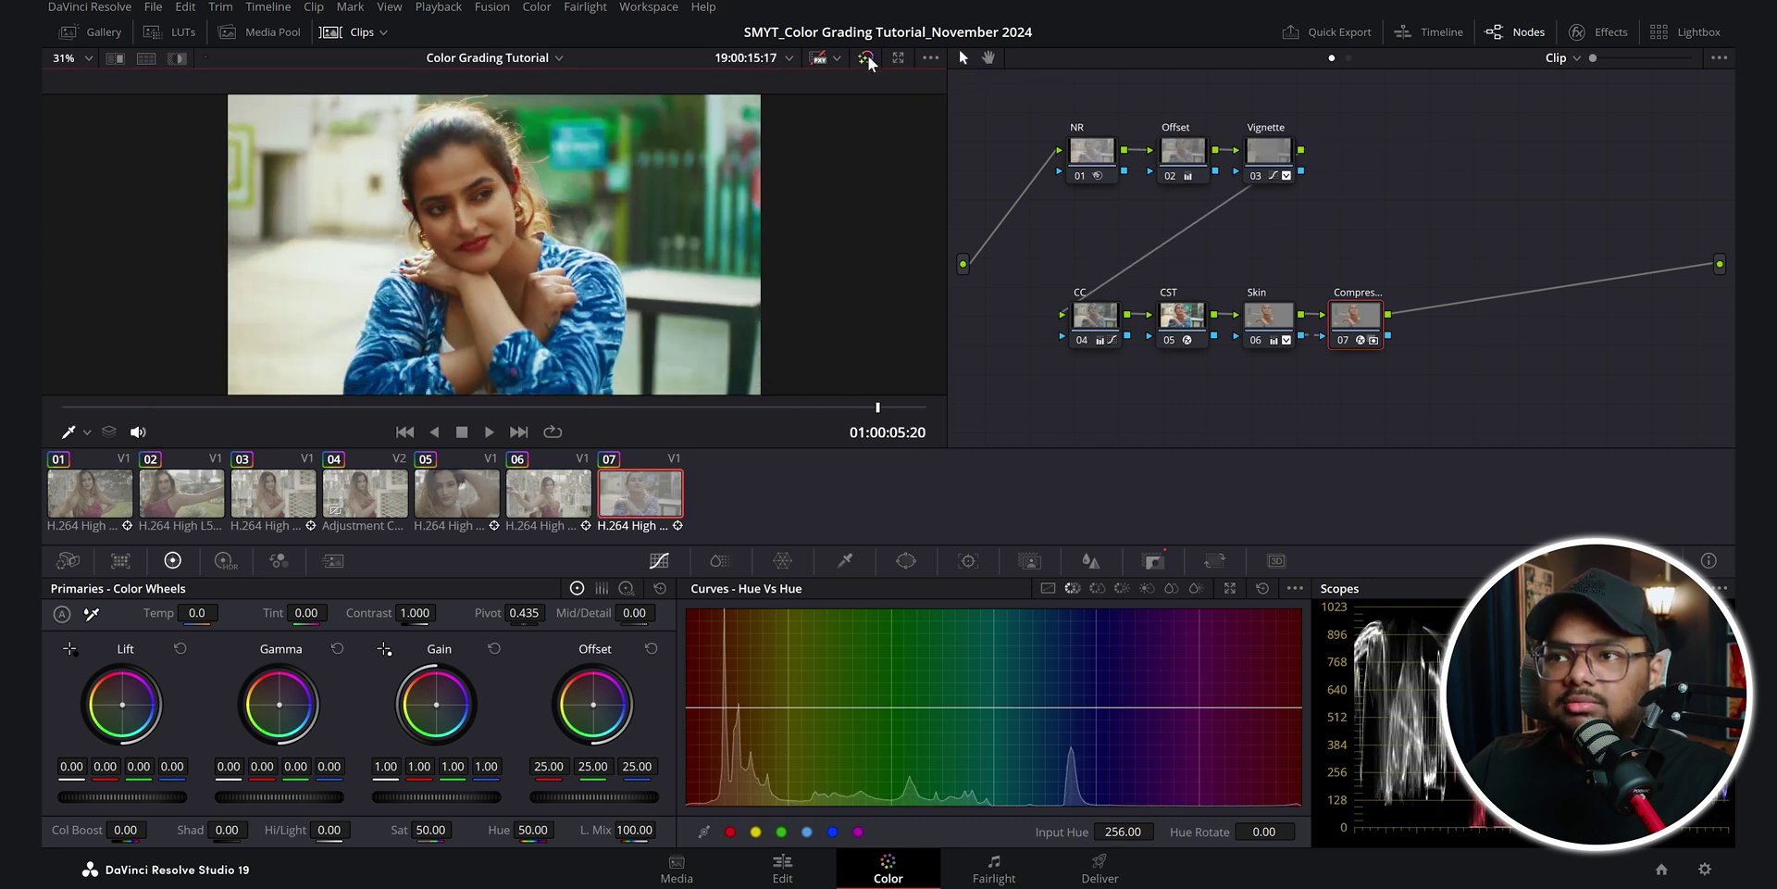
click(868, 57)
click(868, 57)
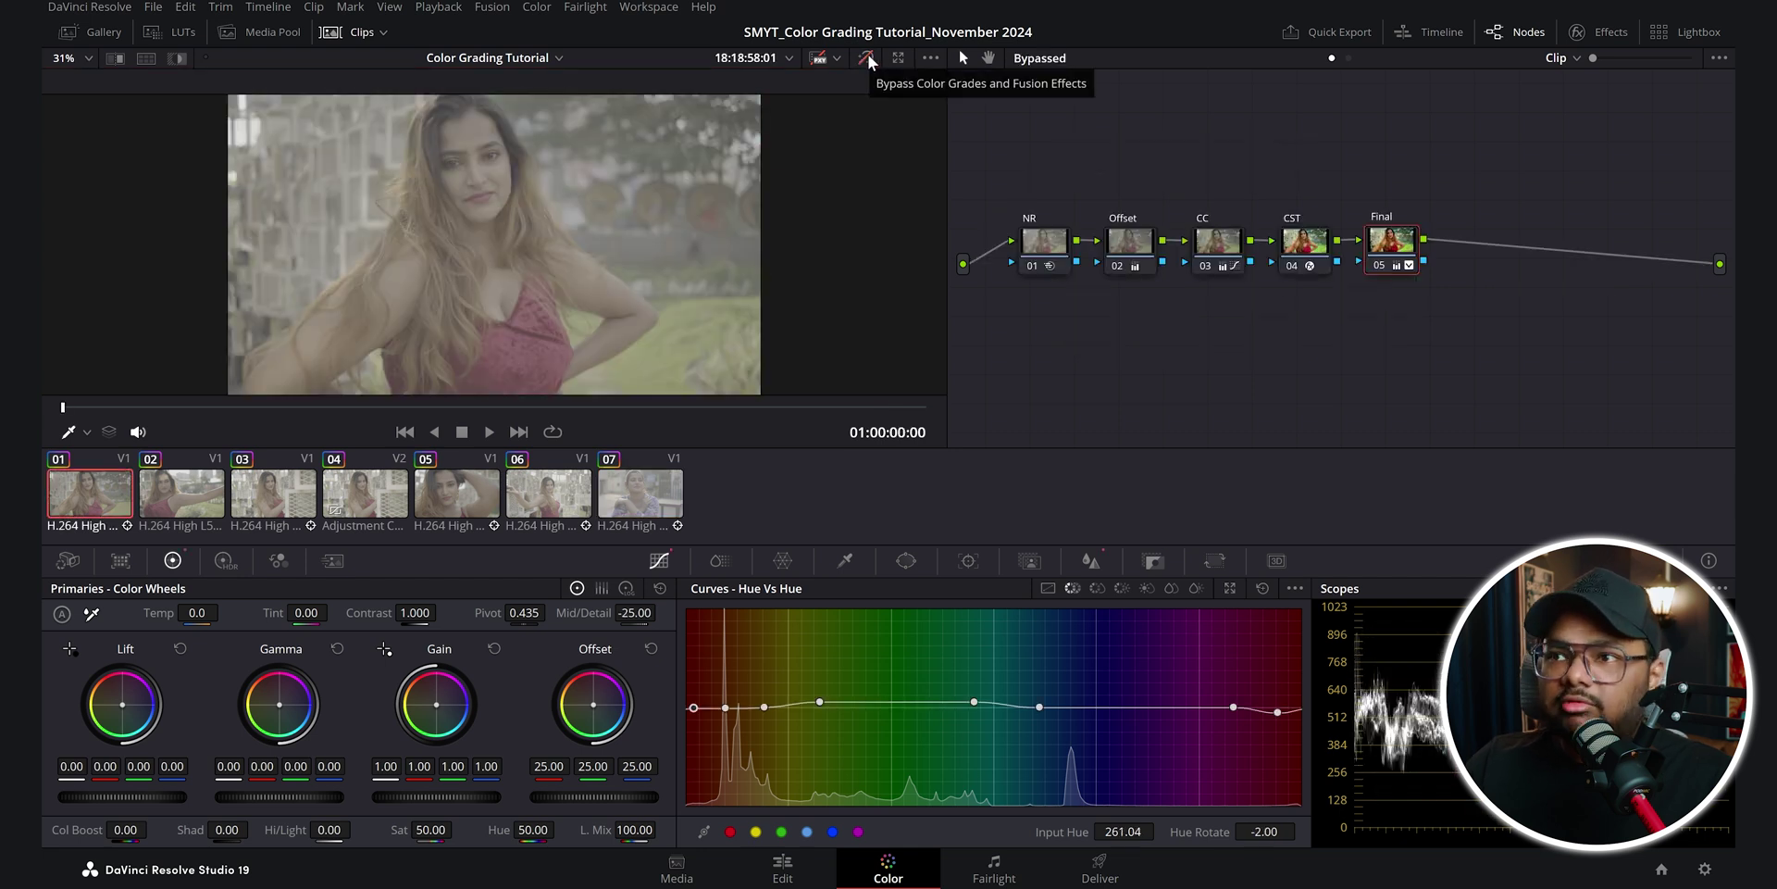
click(868, 57)
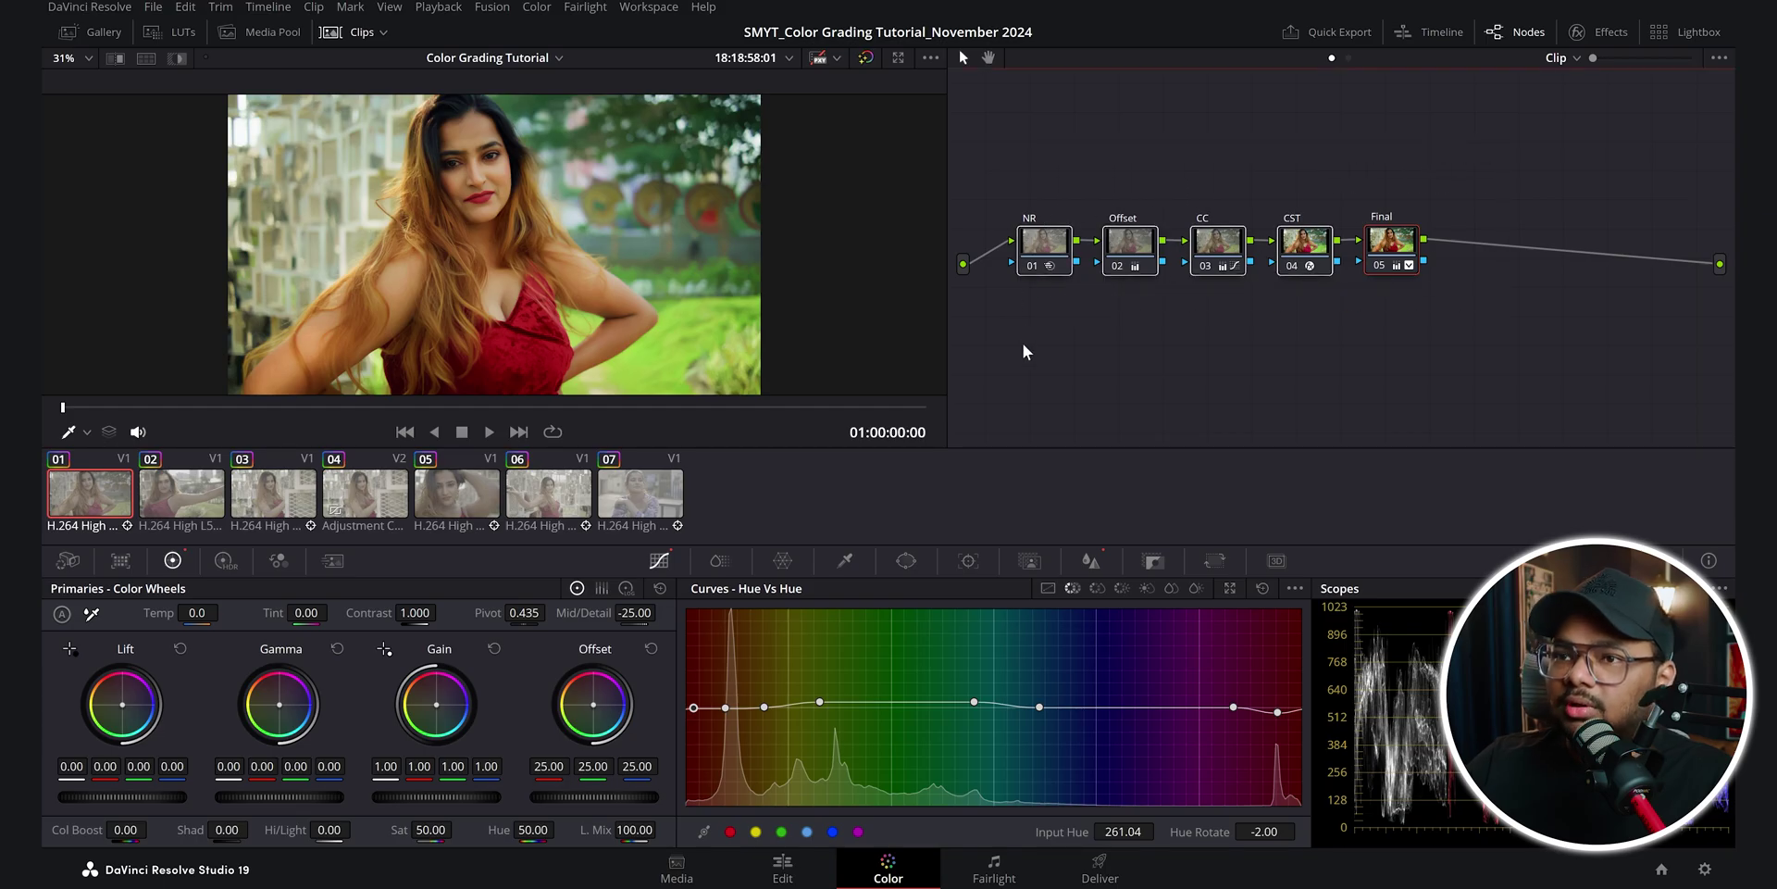
key(ctrl+d)
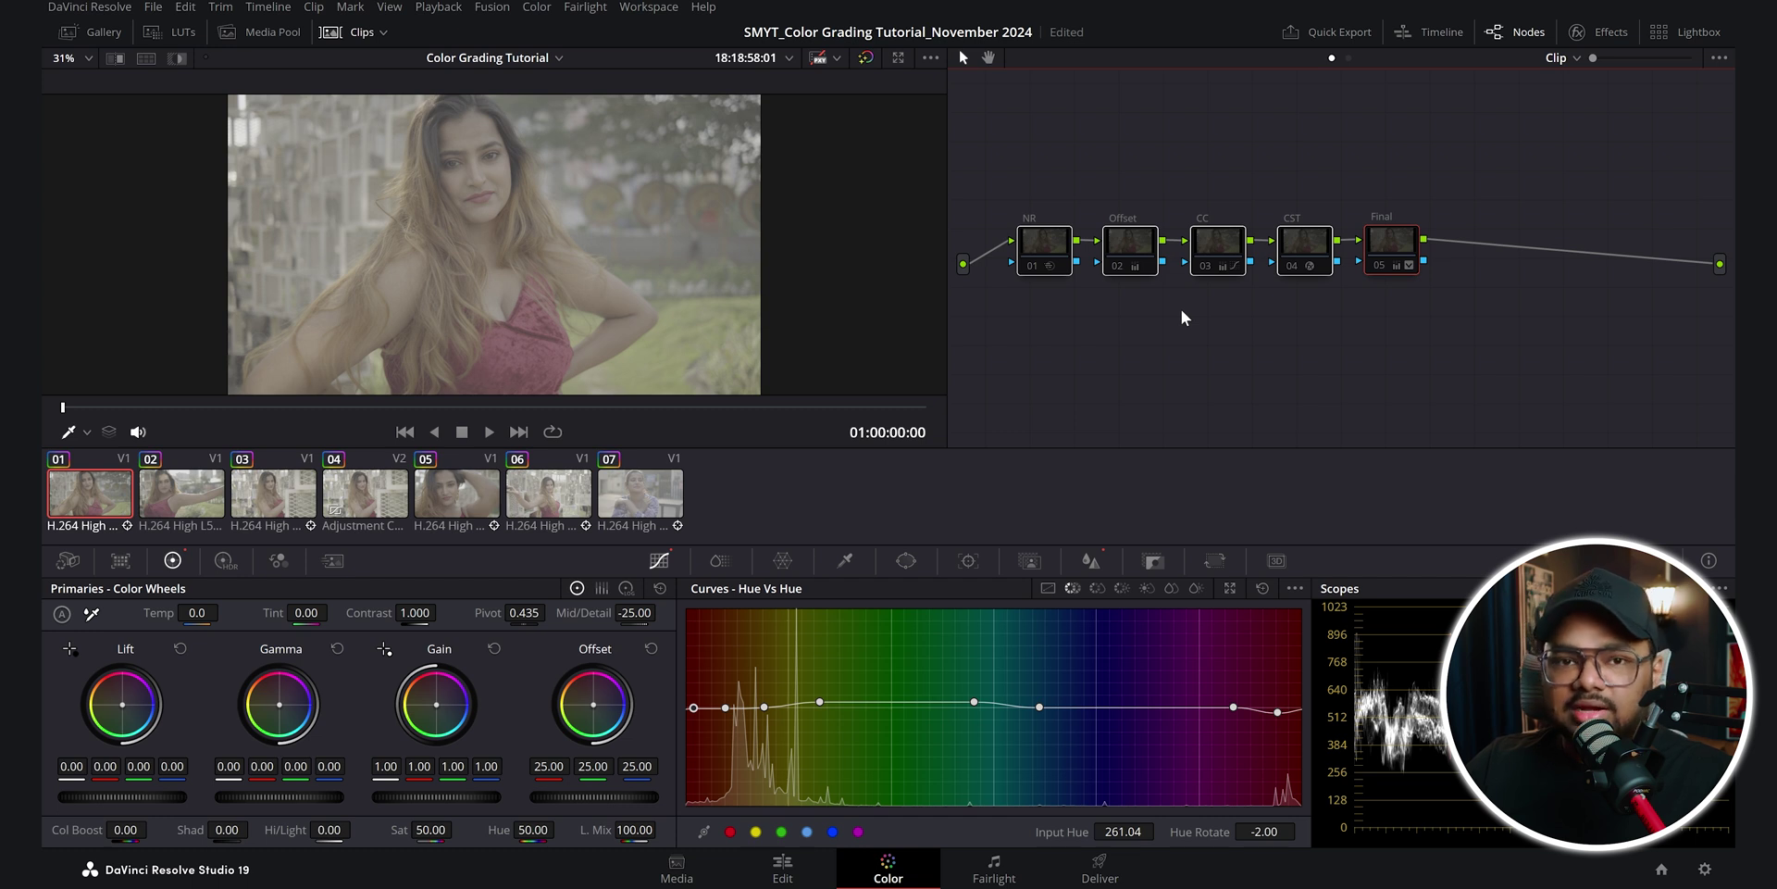
Lift the CST node above the chain and verify its S-Gamut3/S-Log3 to Rec.709 settings
click(1303, 266)
drag(1303, 266, 1309, 170)
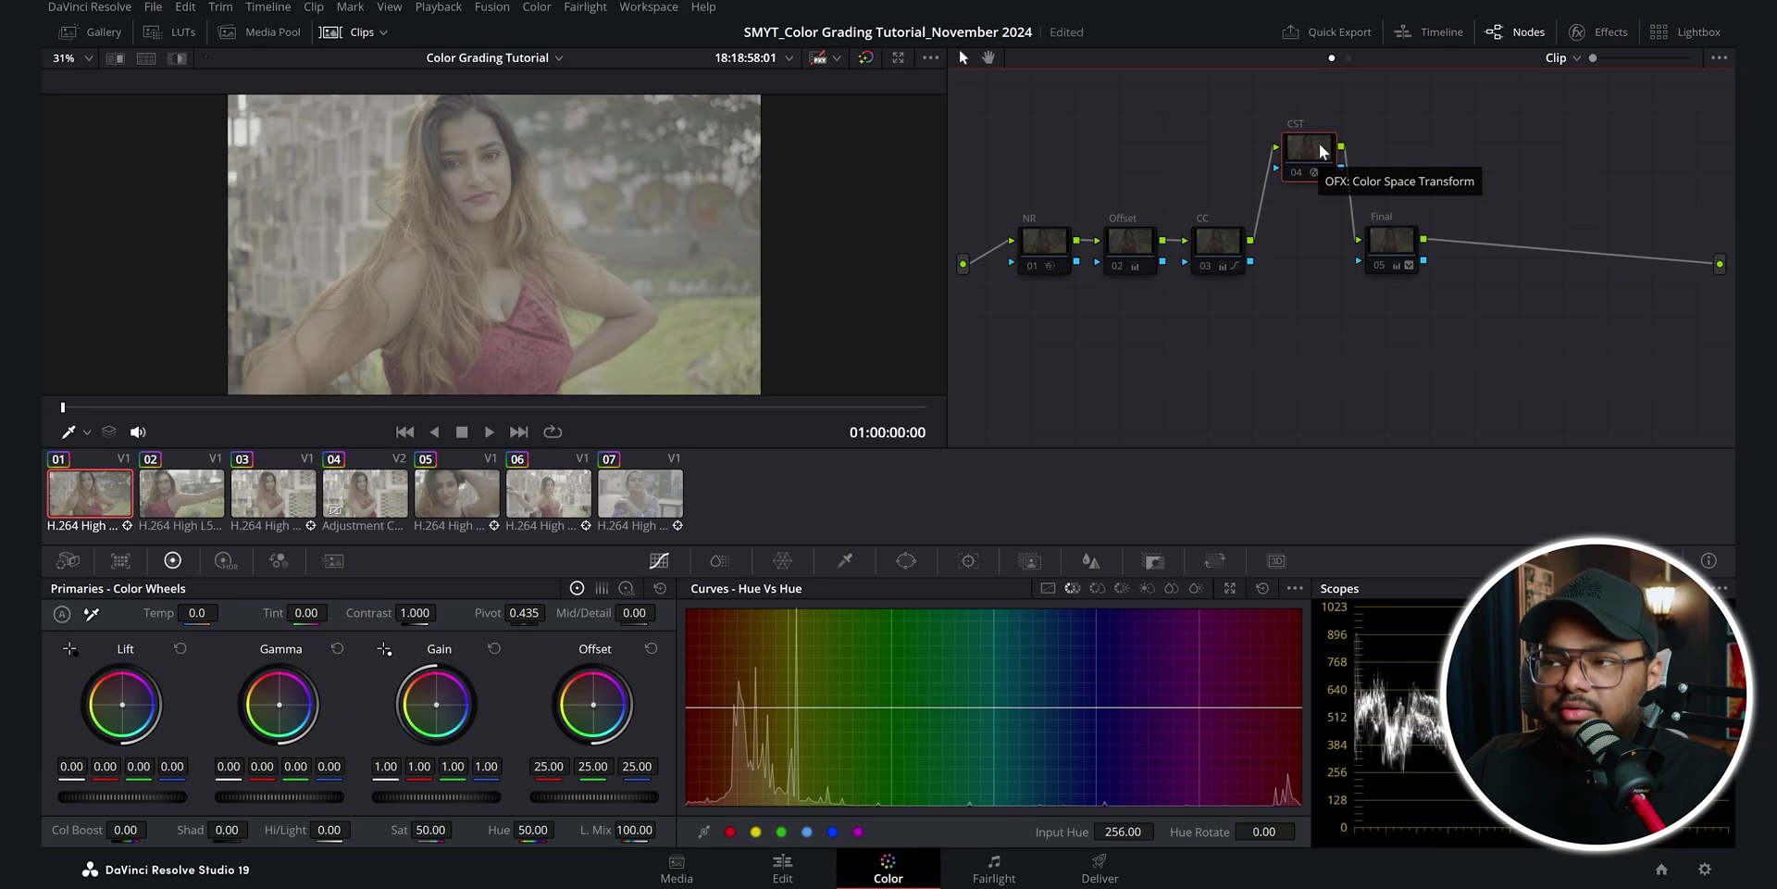
click(1600, 35)
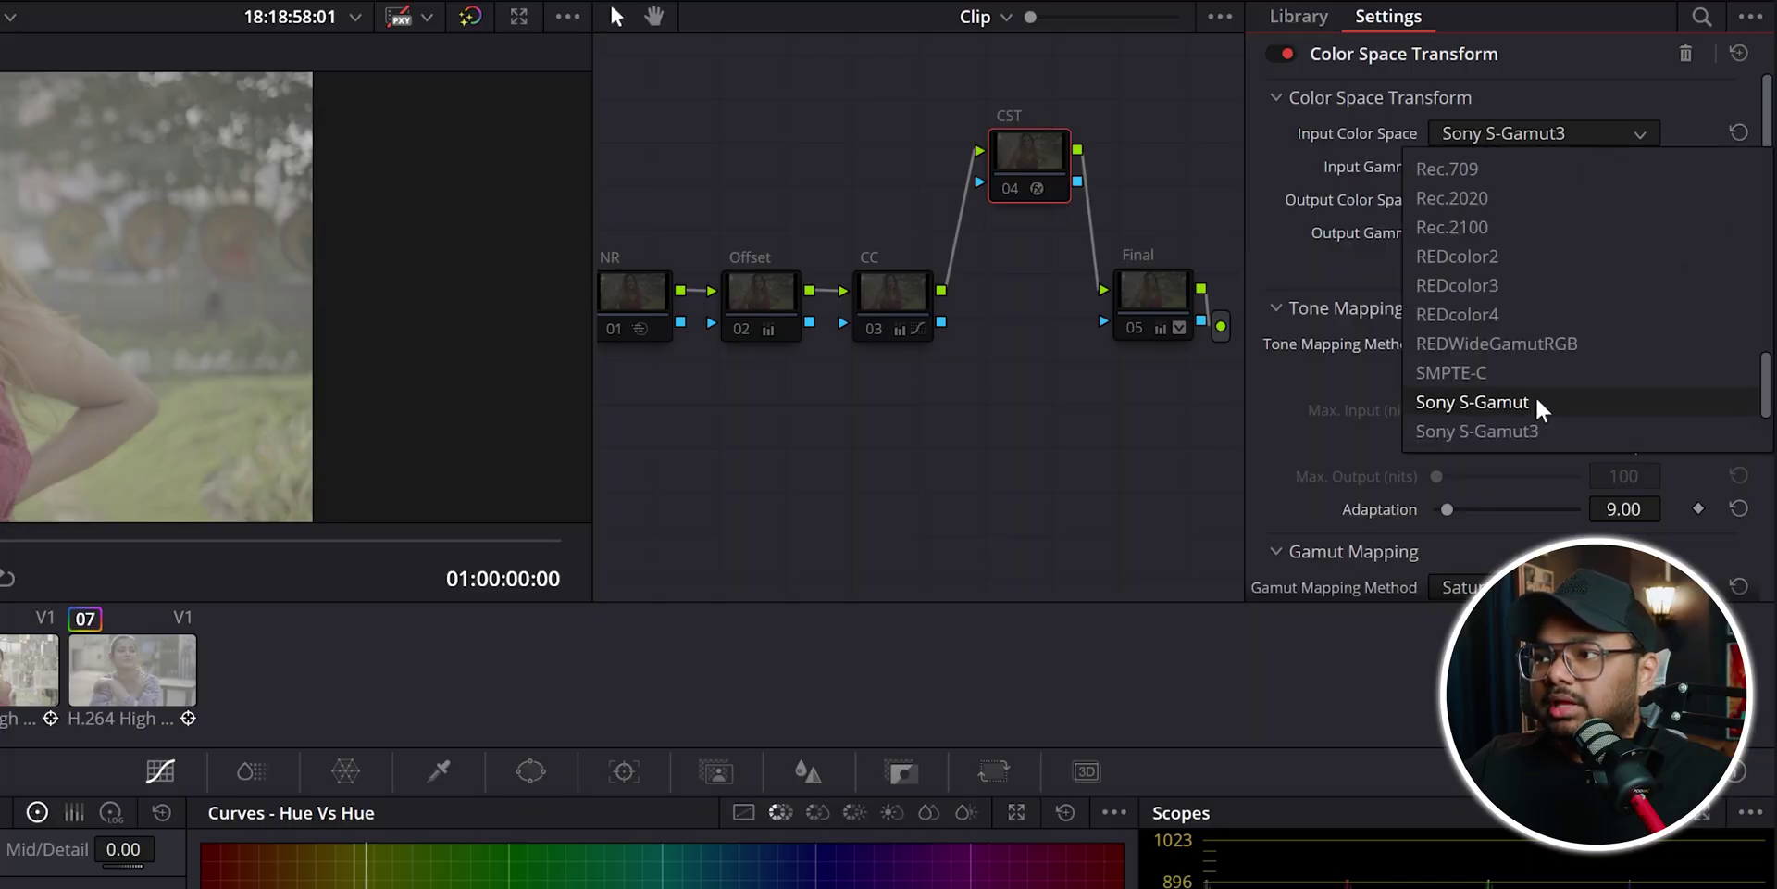
click(1532, 430)
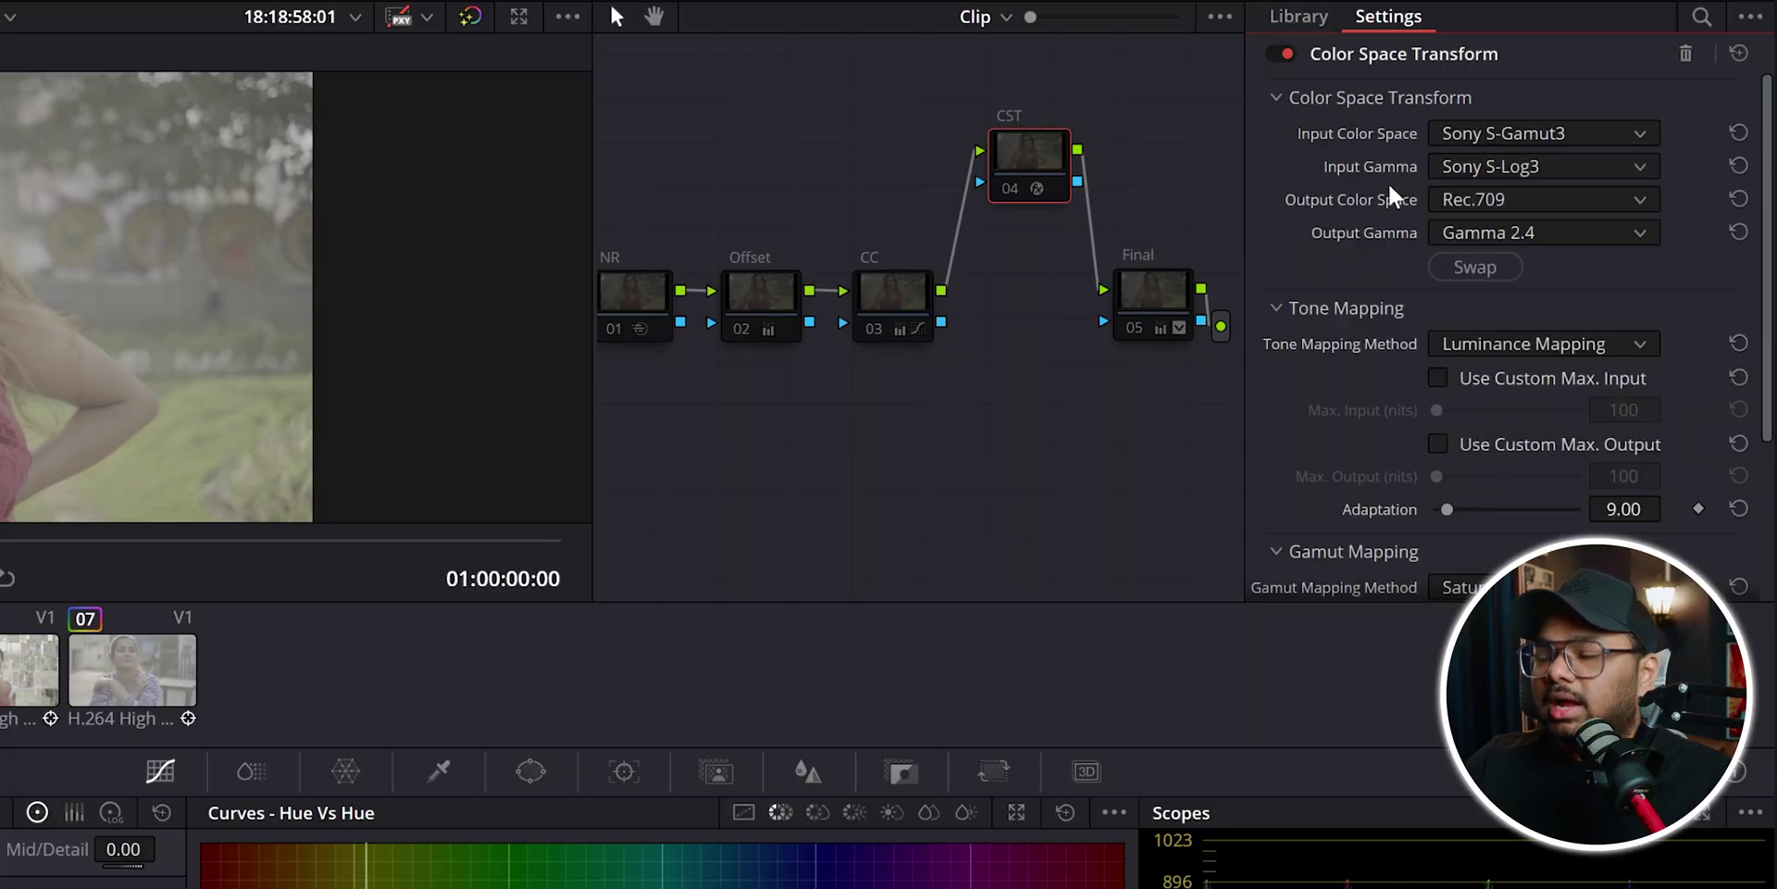
click(1573, 176)
click(1509, 408)
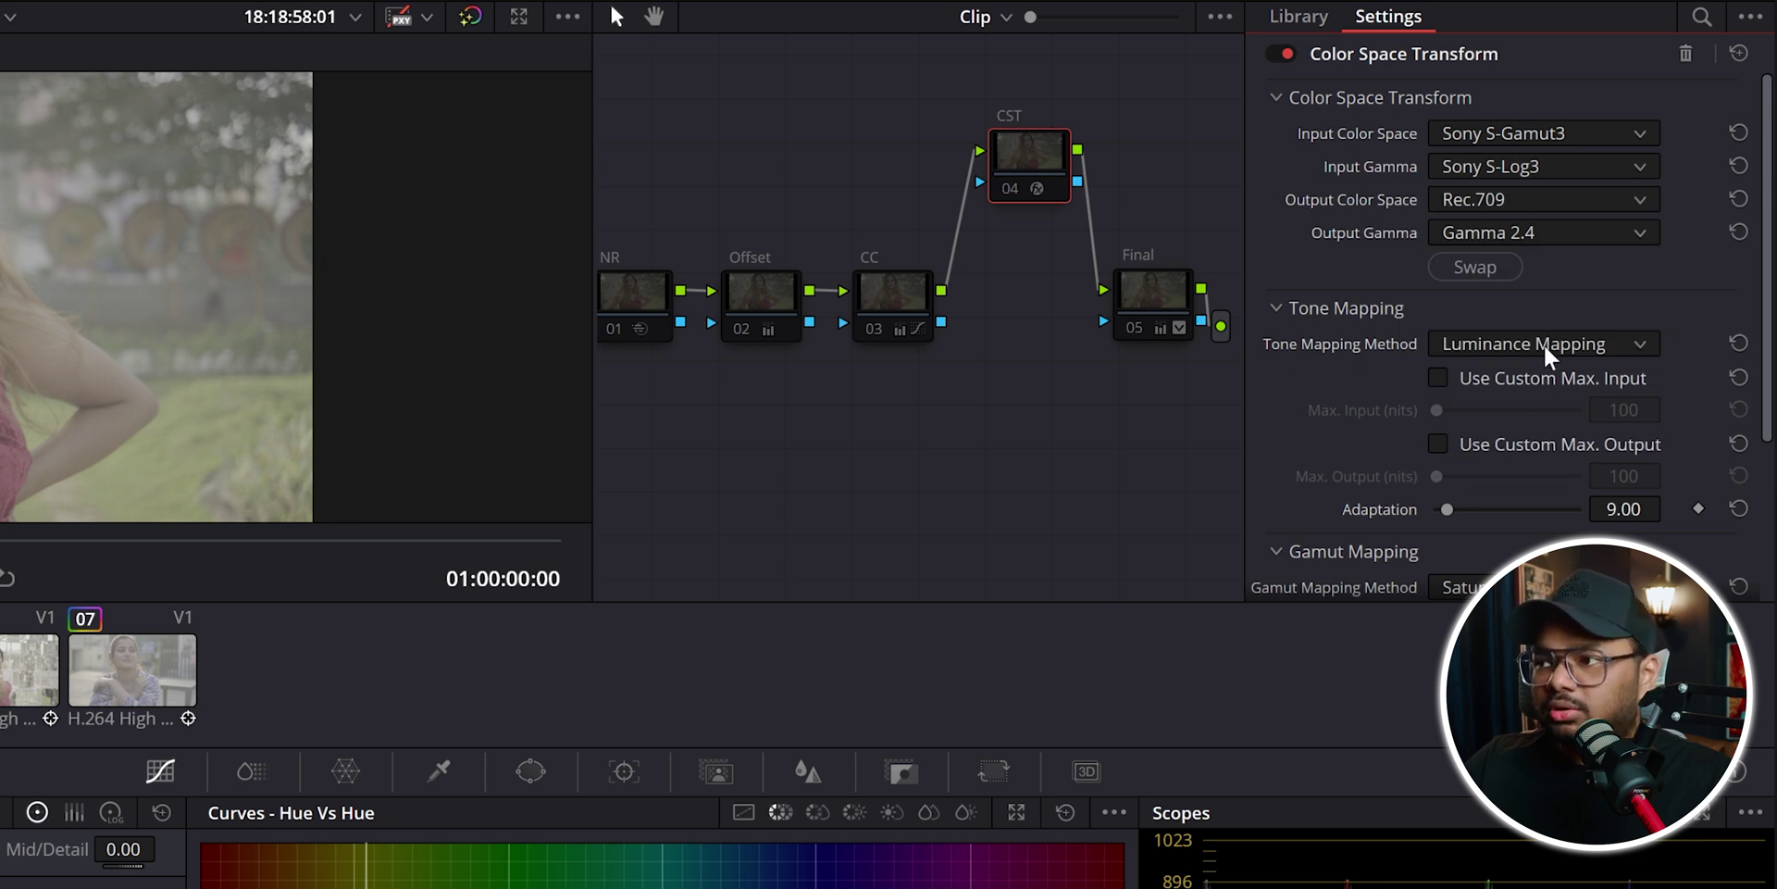
scroll(1568, 352, down, 3)
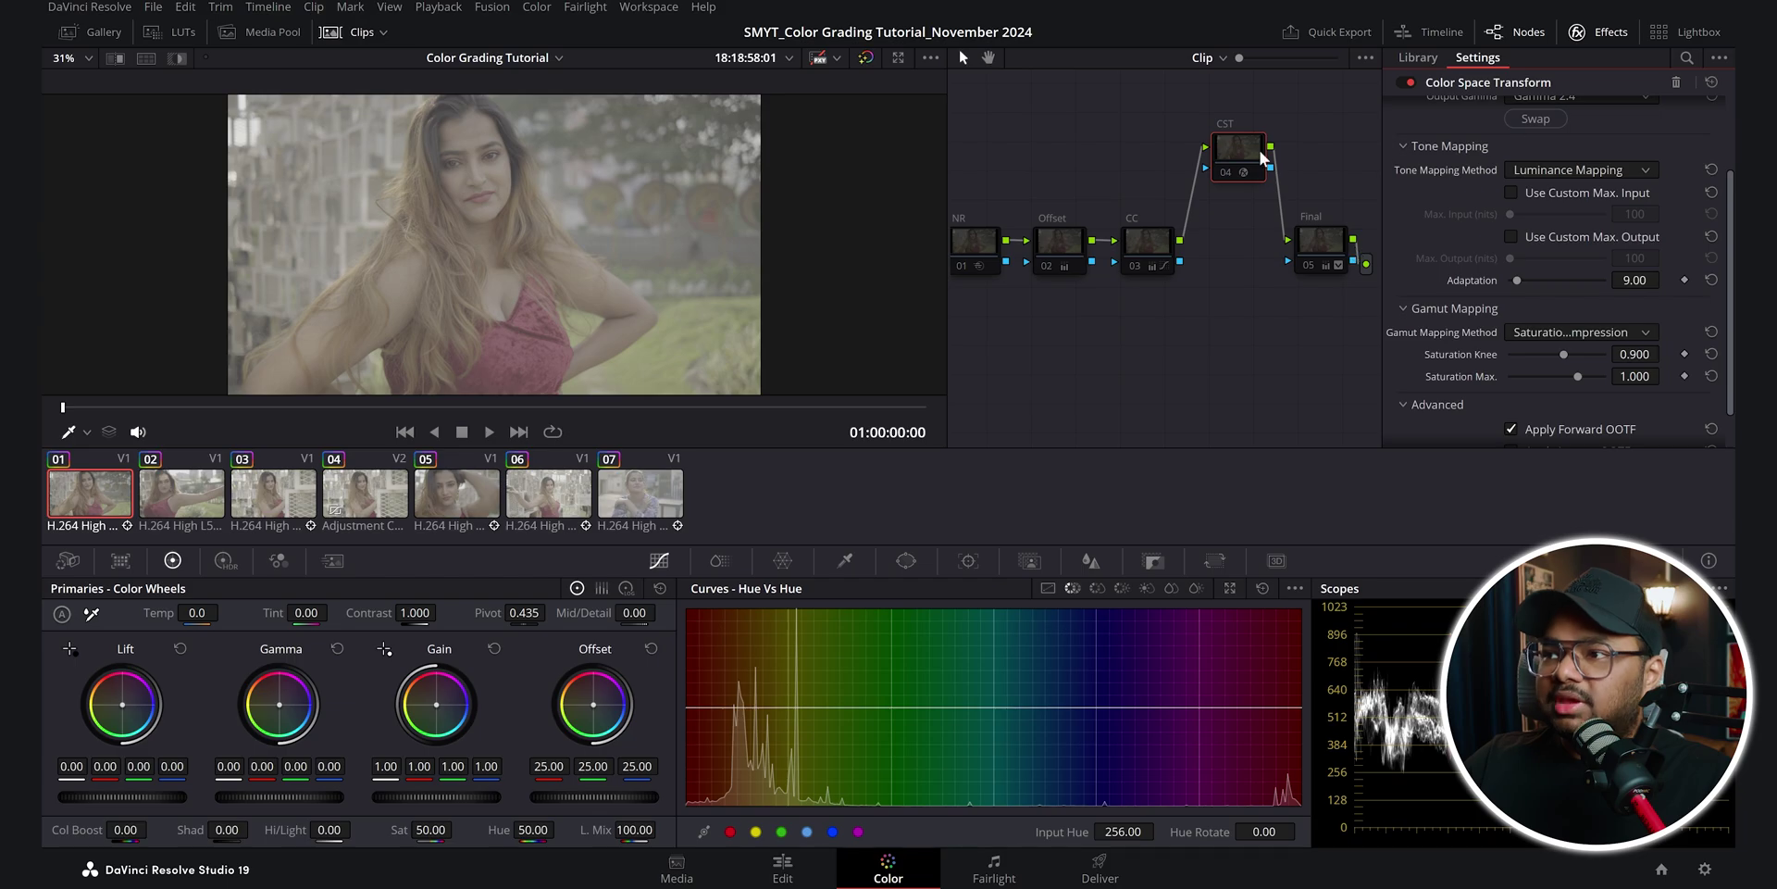
click(1261, 159)
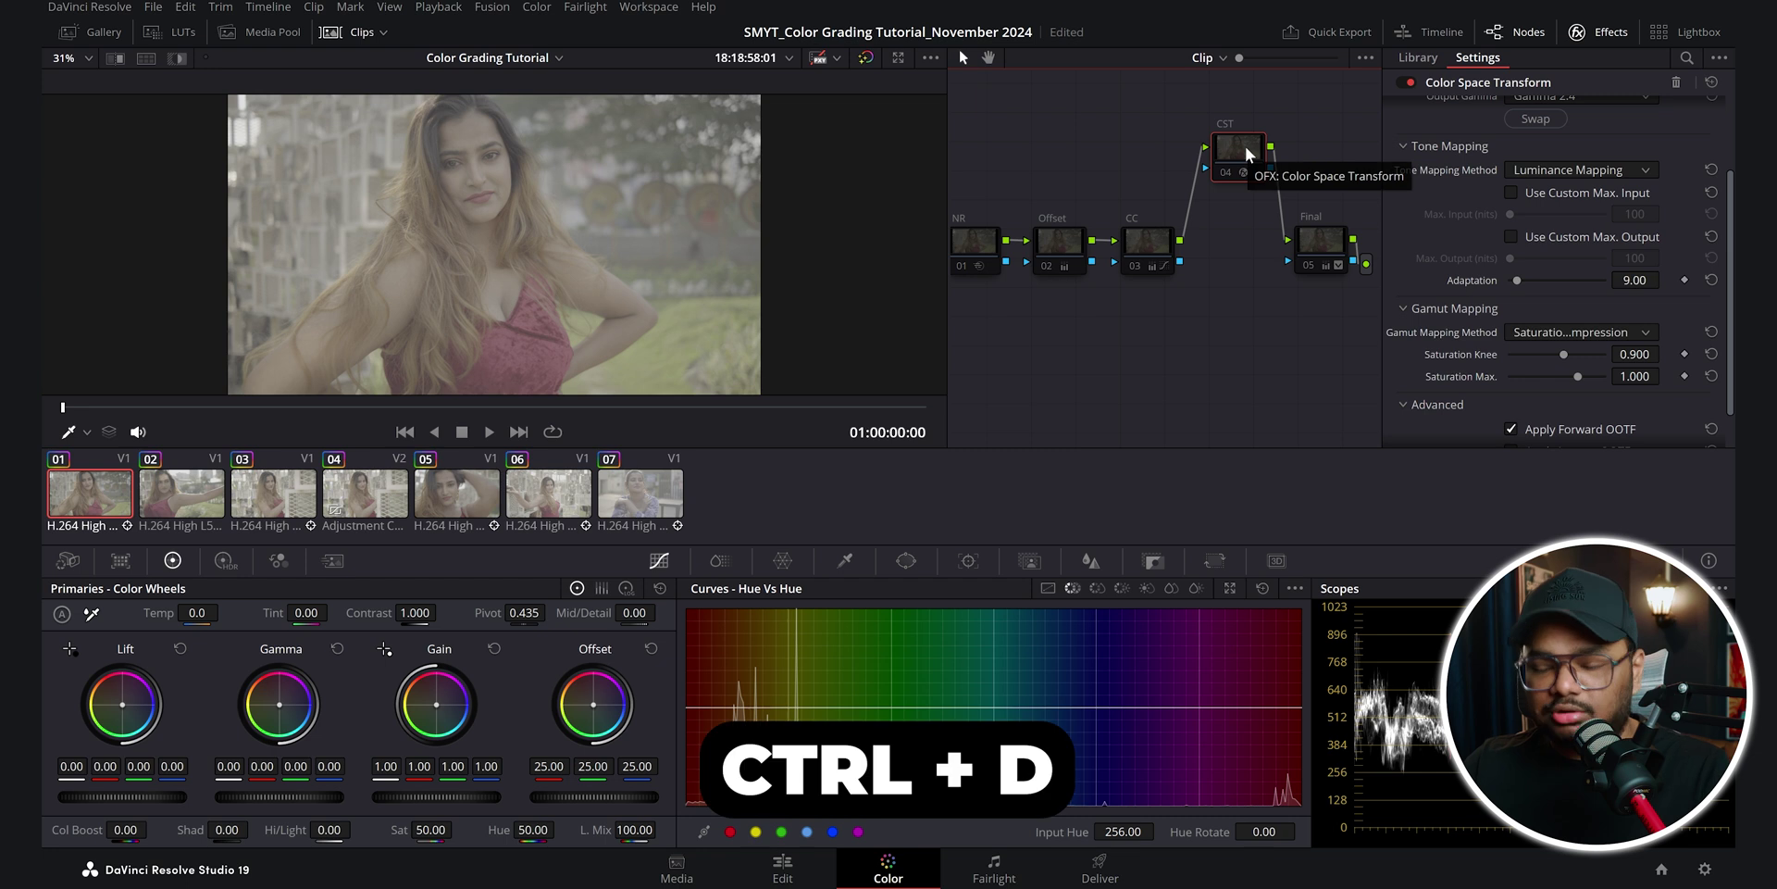
Re-enable the CST node so the shot displays in Rec.709, and review its settings
key(ctrl+d)
click(1245, 148)
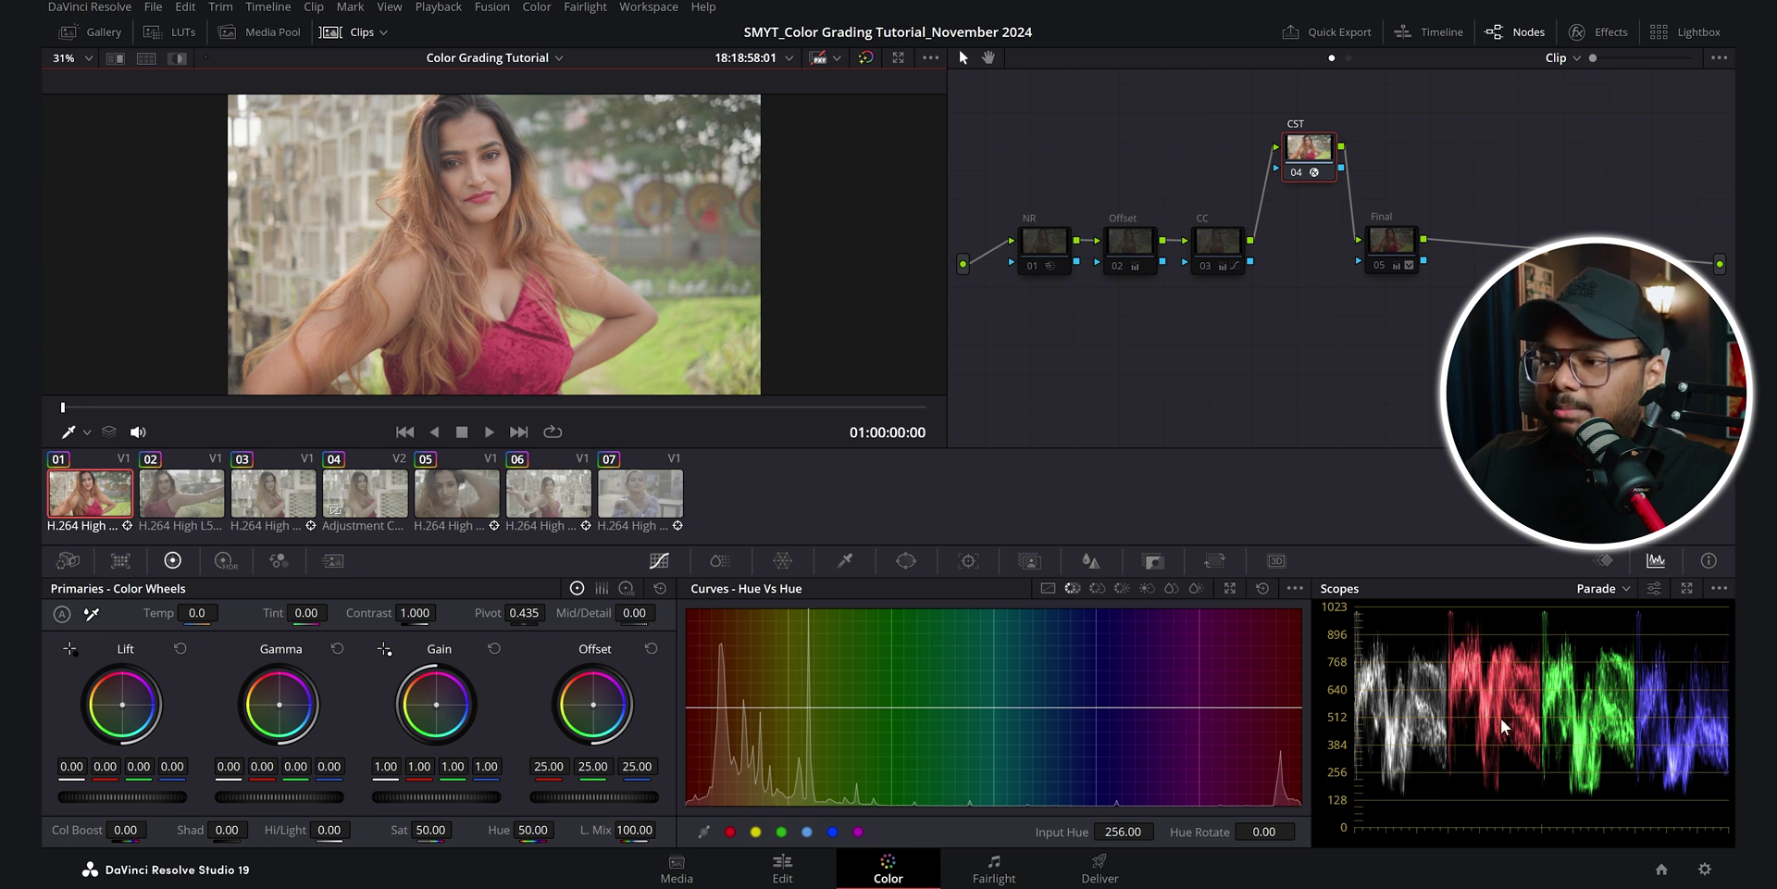
Compare the Offset node on and off, then re-enable its 16.50/18.00/18.75 offset
click(1131, 239)
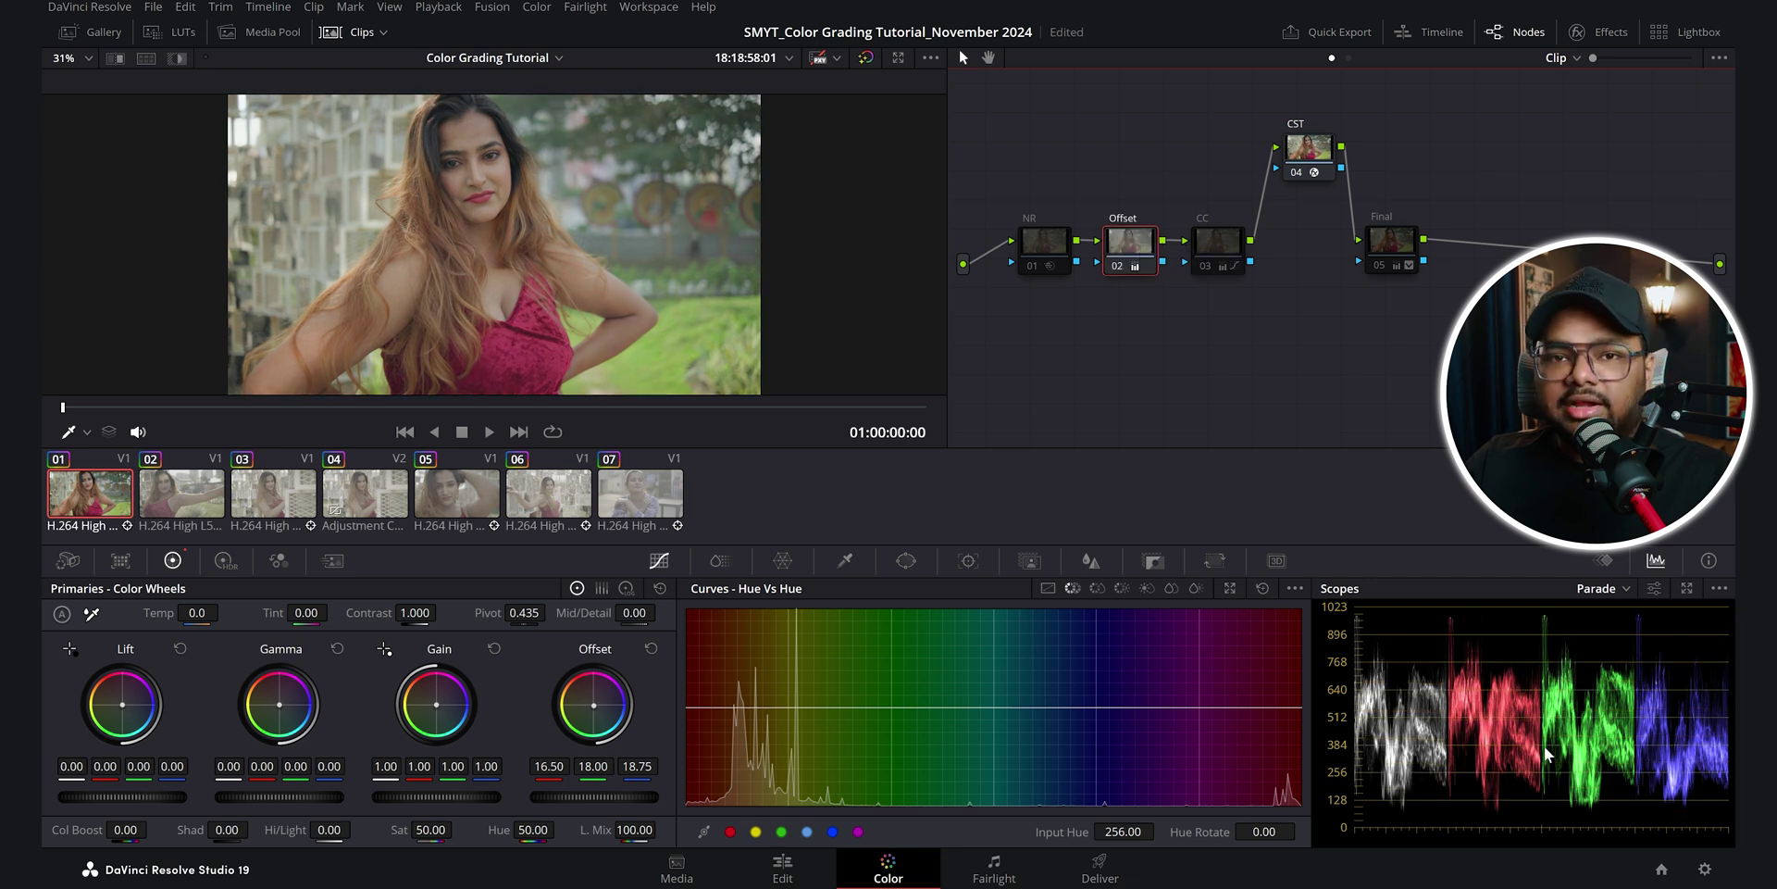
click(1118, 263)
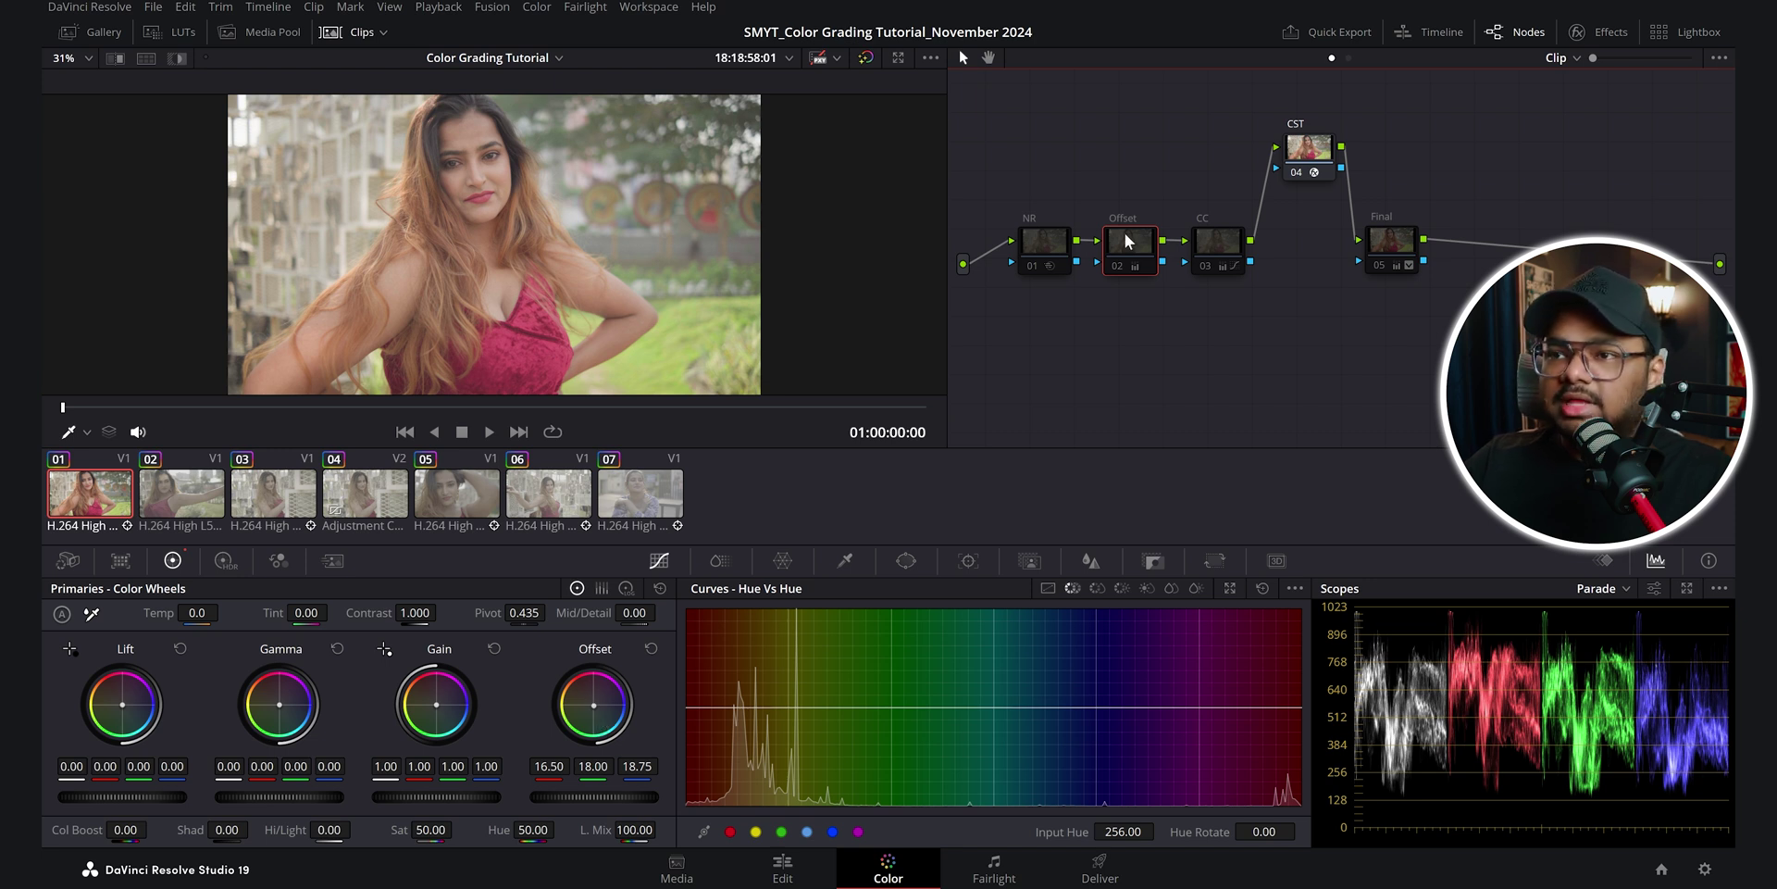
key(ctrl+d)
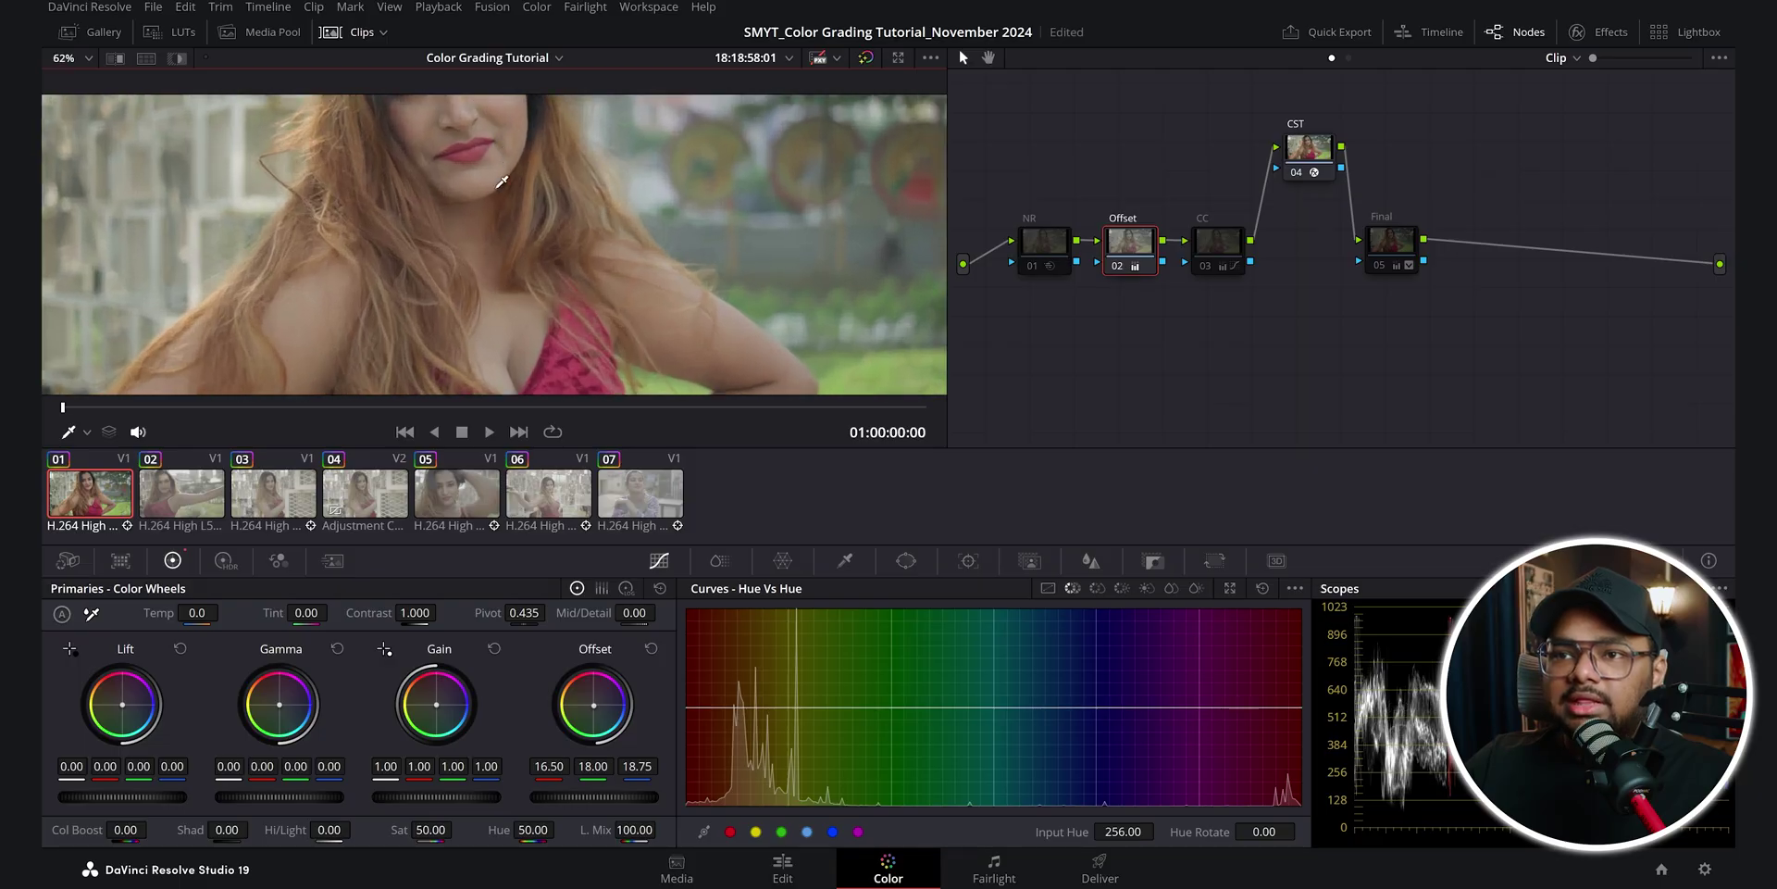
scroll(501, 181, up, 6)
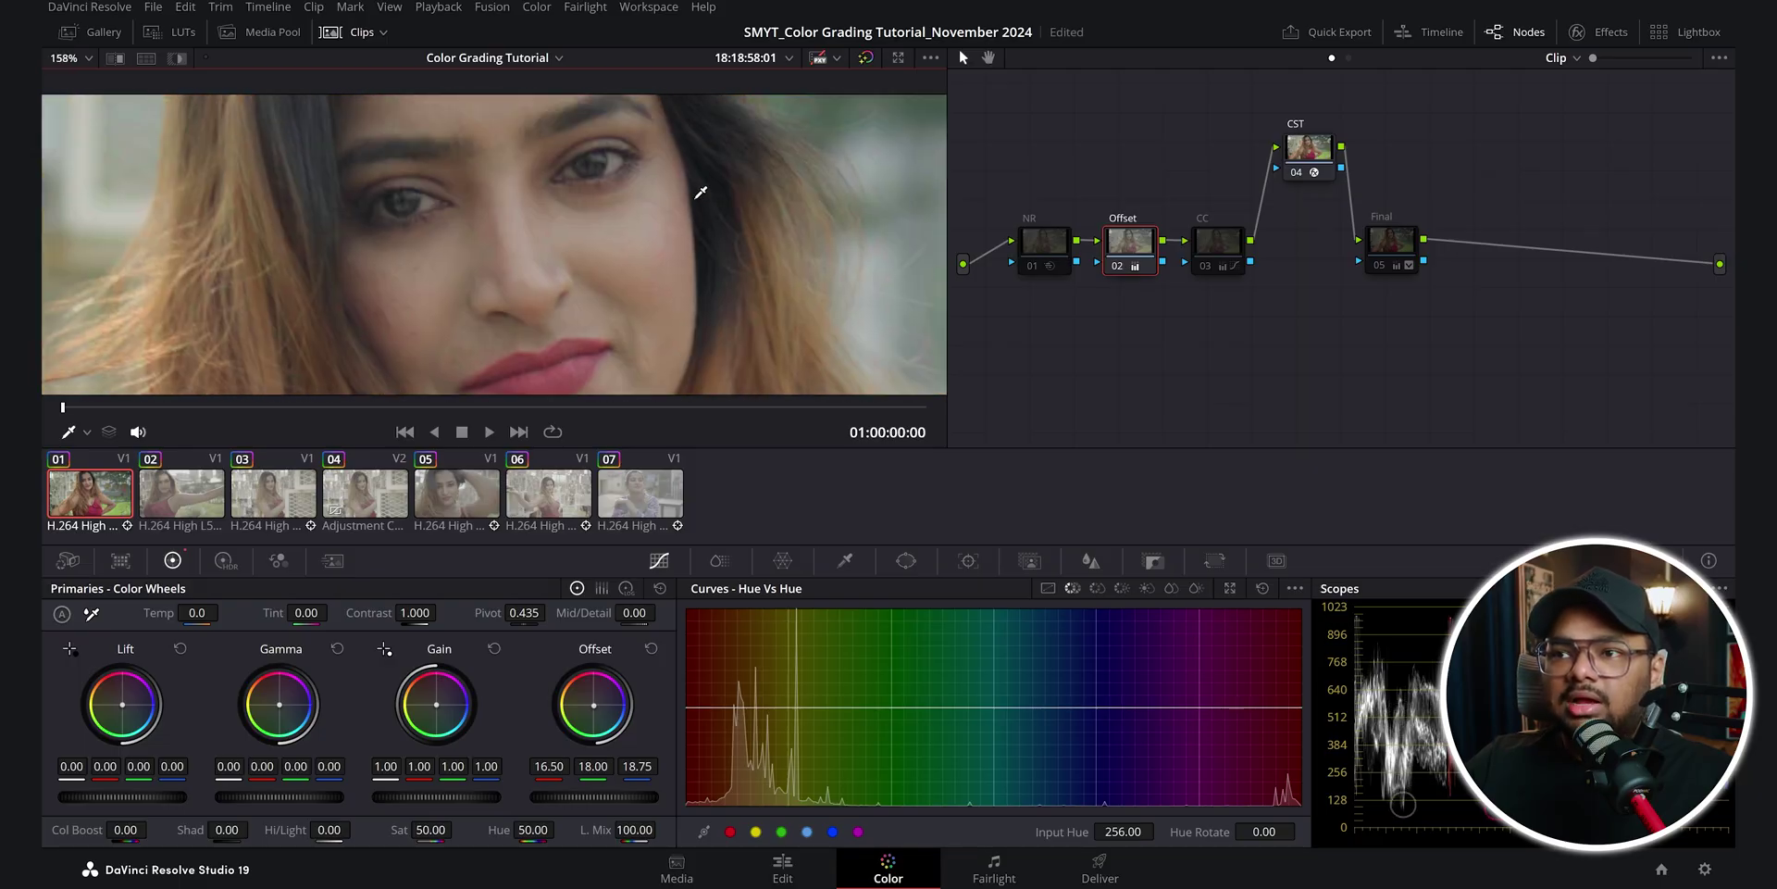
Enable the NR node and keep its spatial noise reduction in Better mode
scroll(740, 241, up, 8)
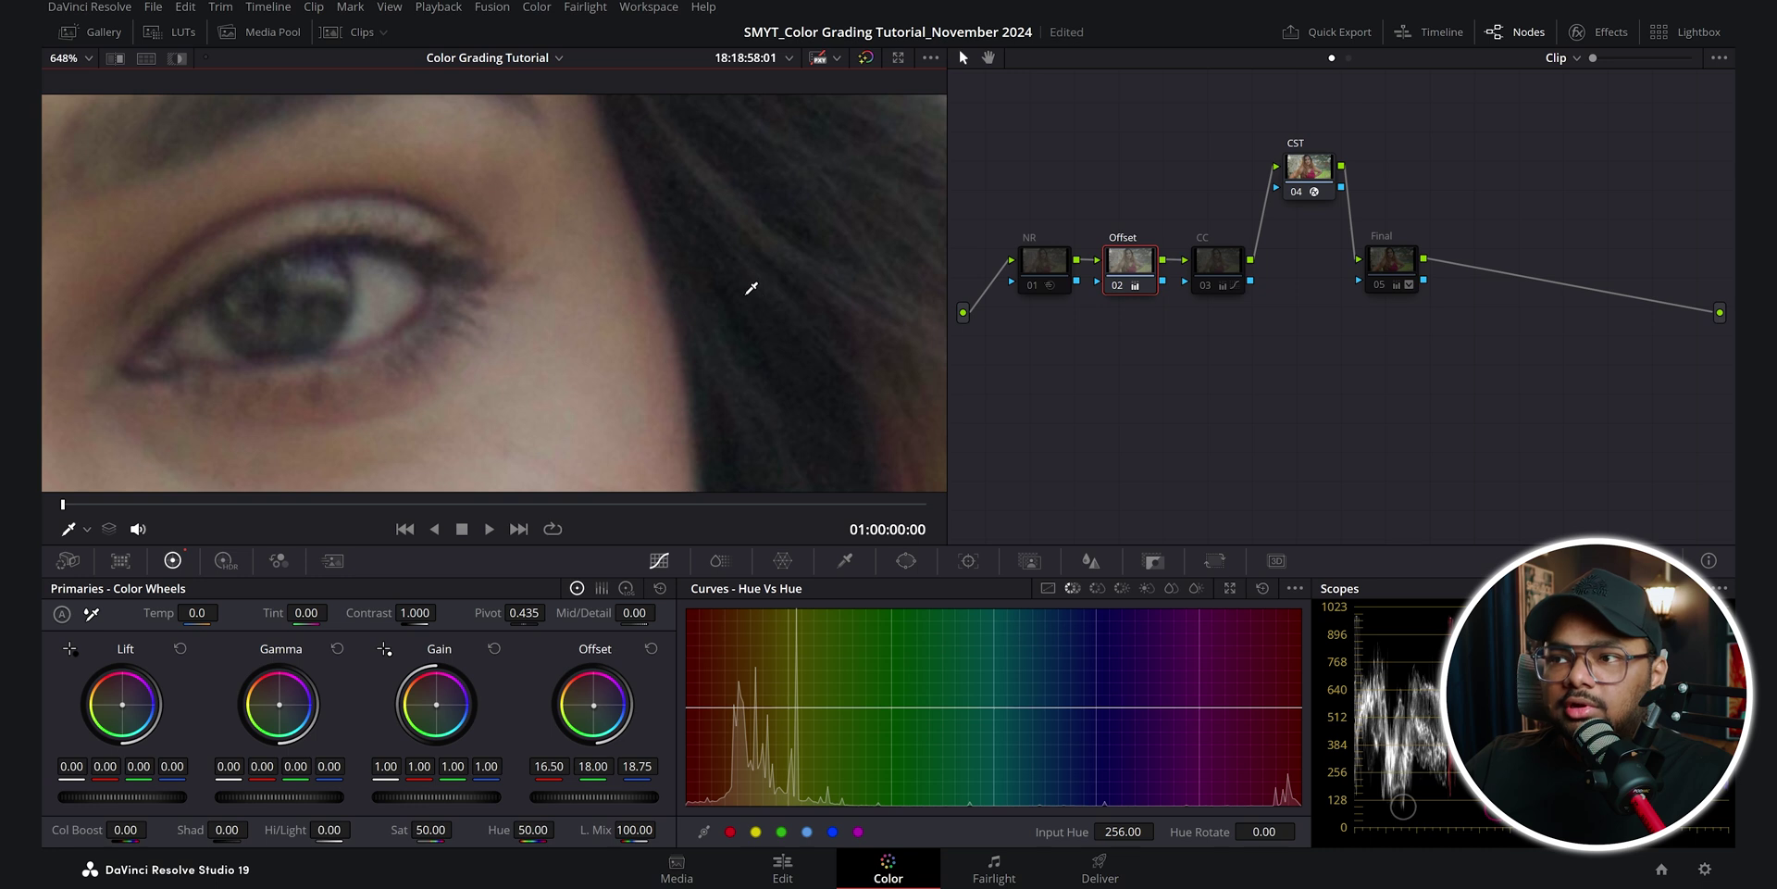
click(1053, 261)
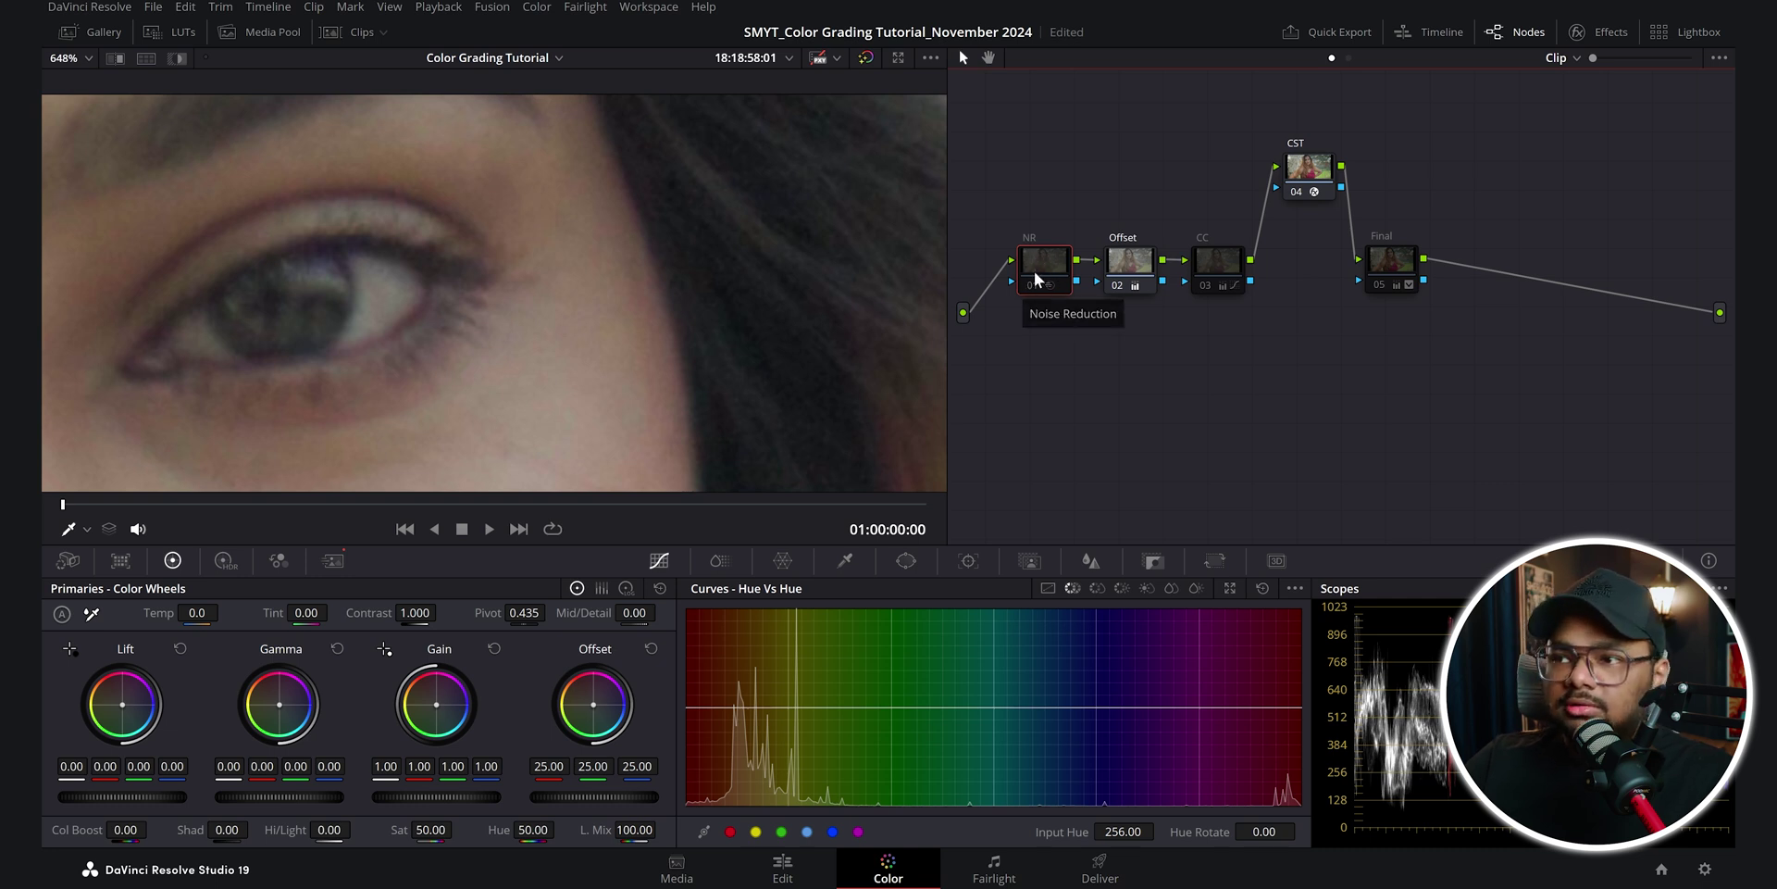
key(ctrl+d)
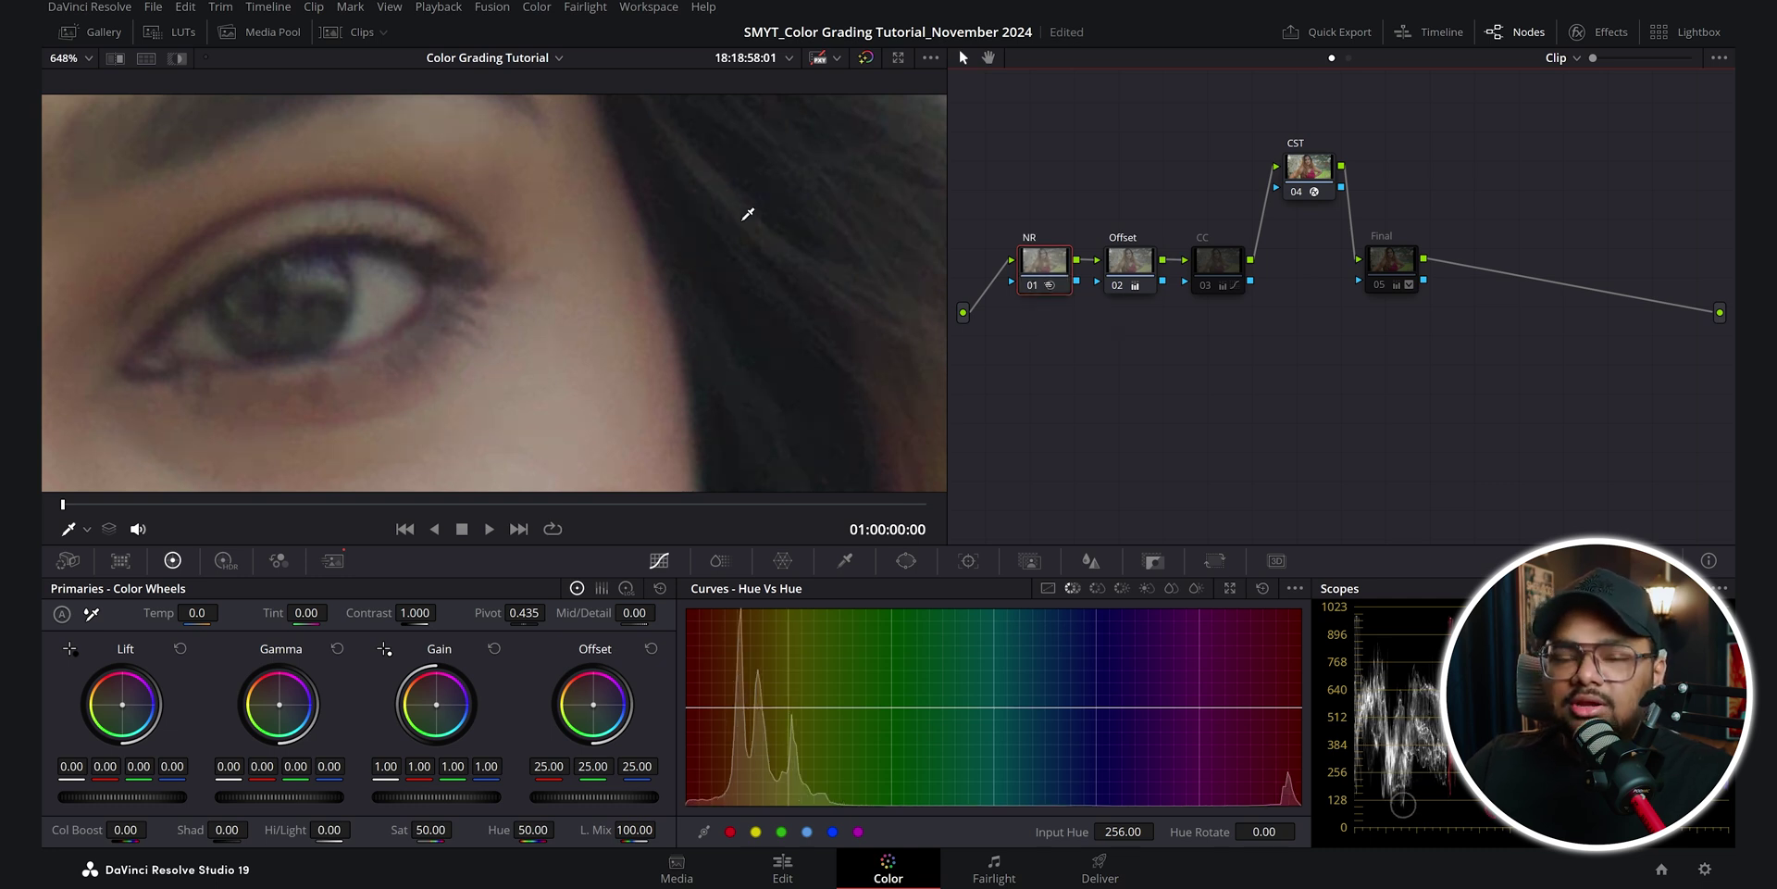
click(335, 562)
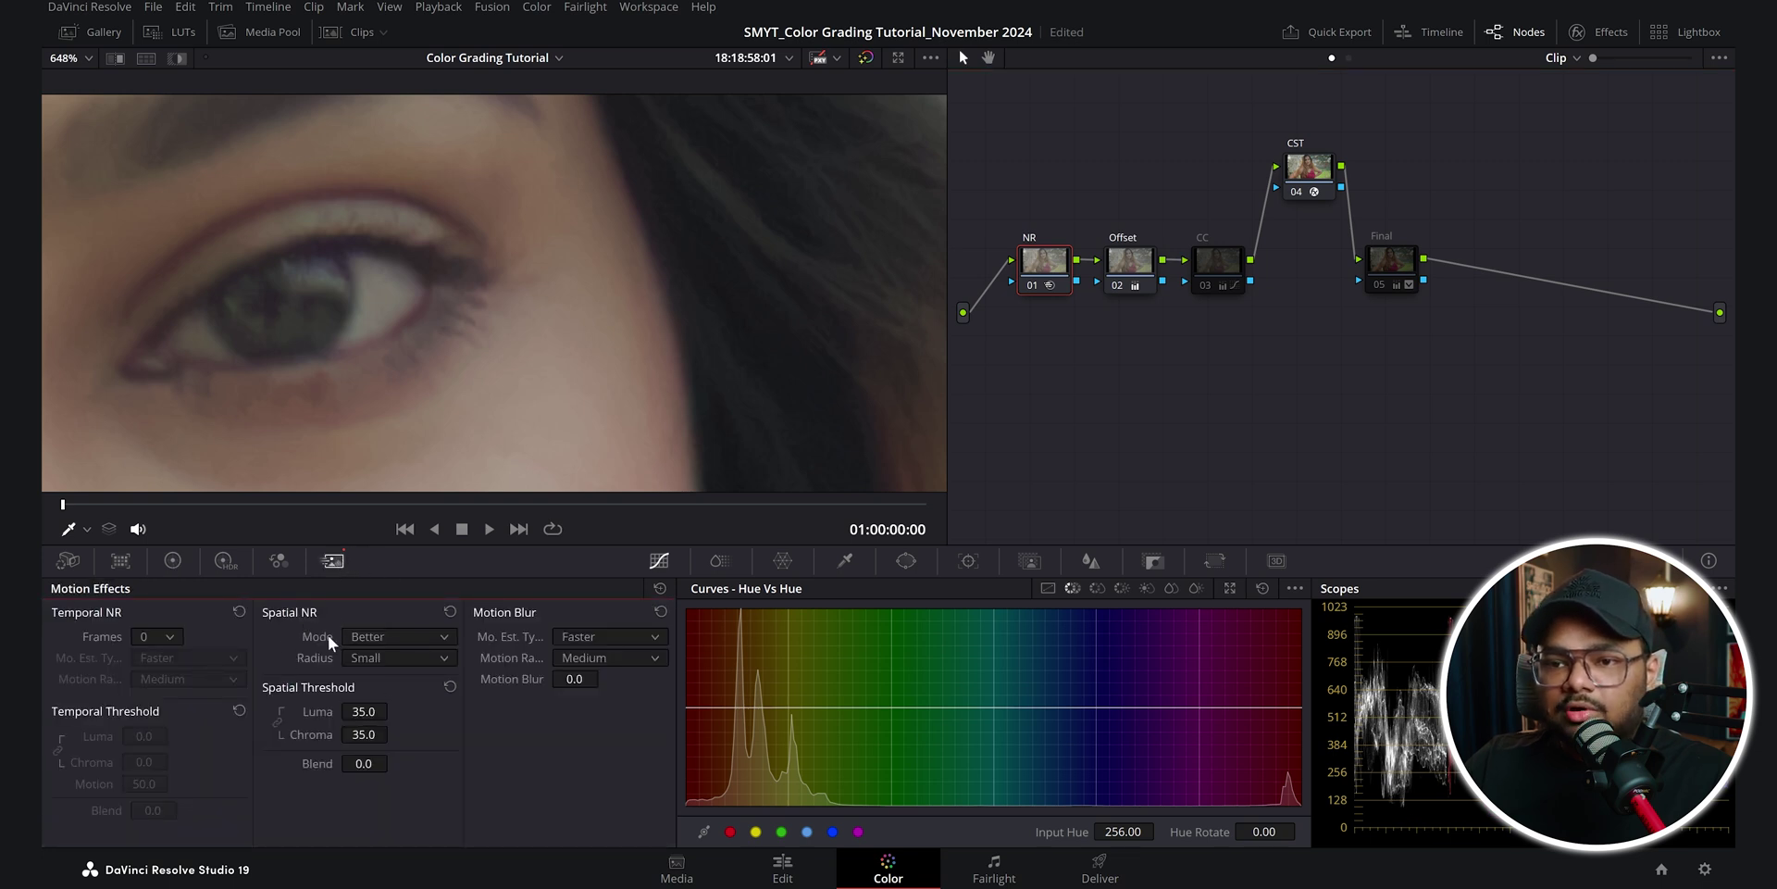
click(424, 636)
click(387, 680)
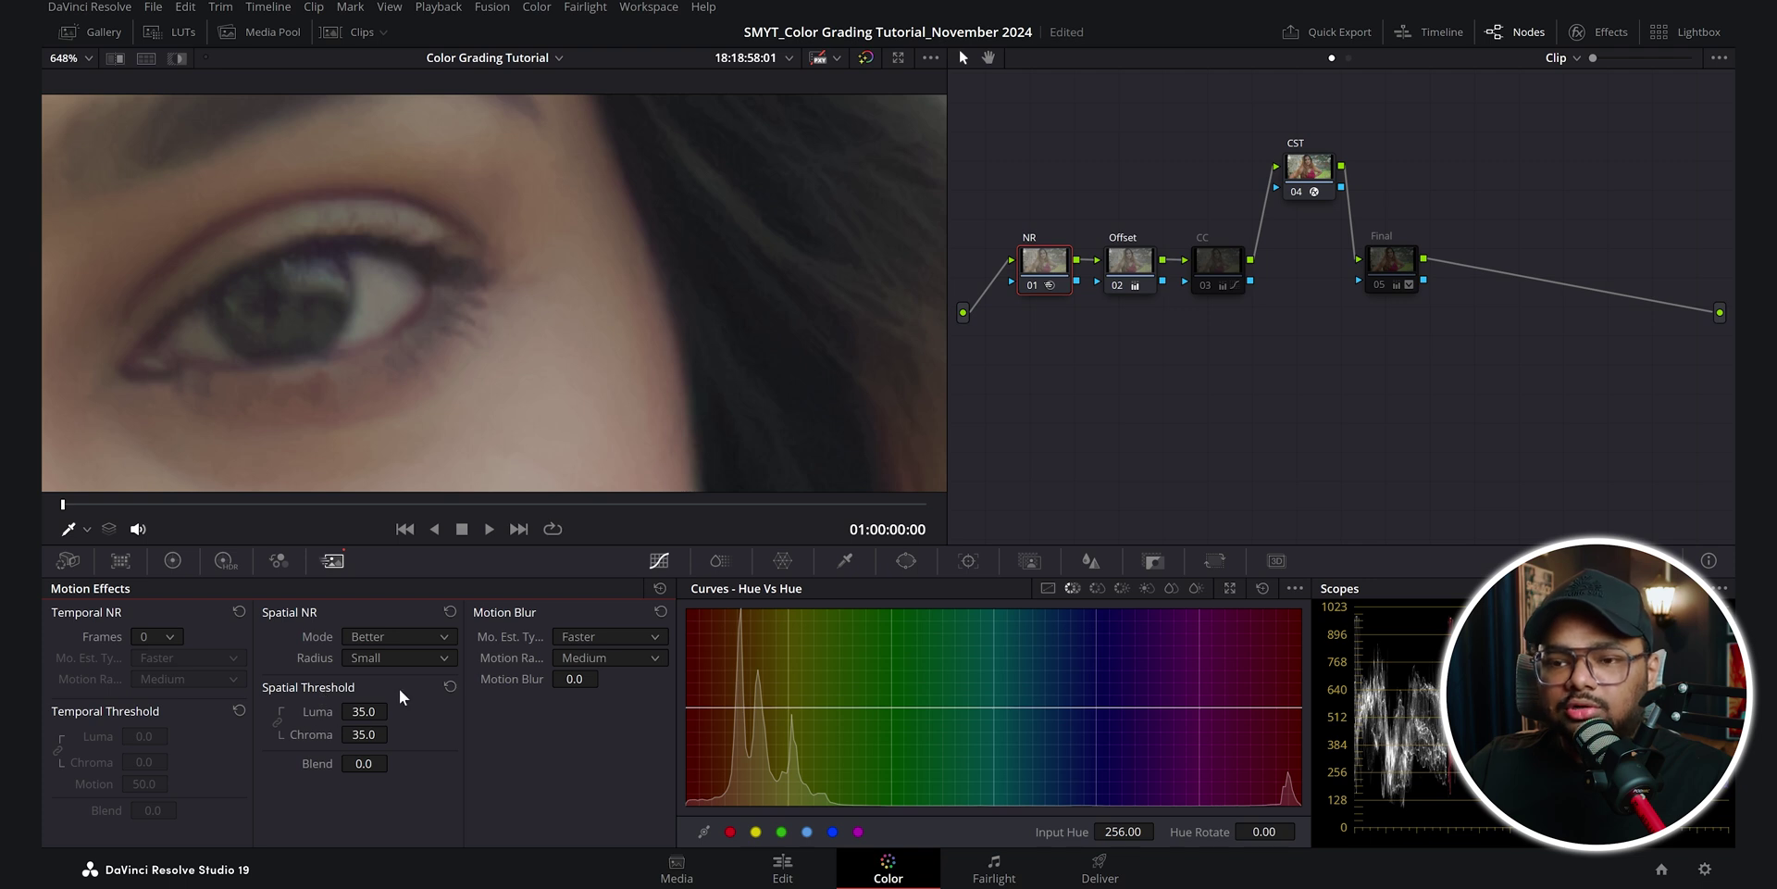
scroll(673, 312, down, 5)
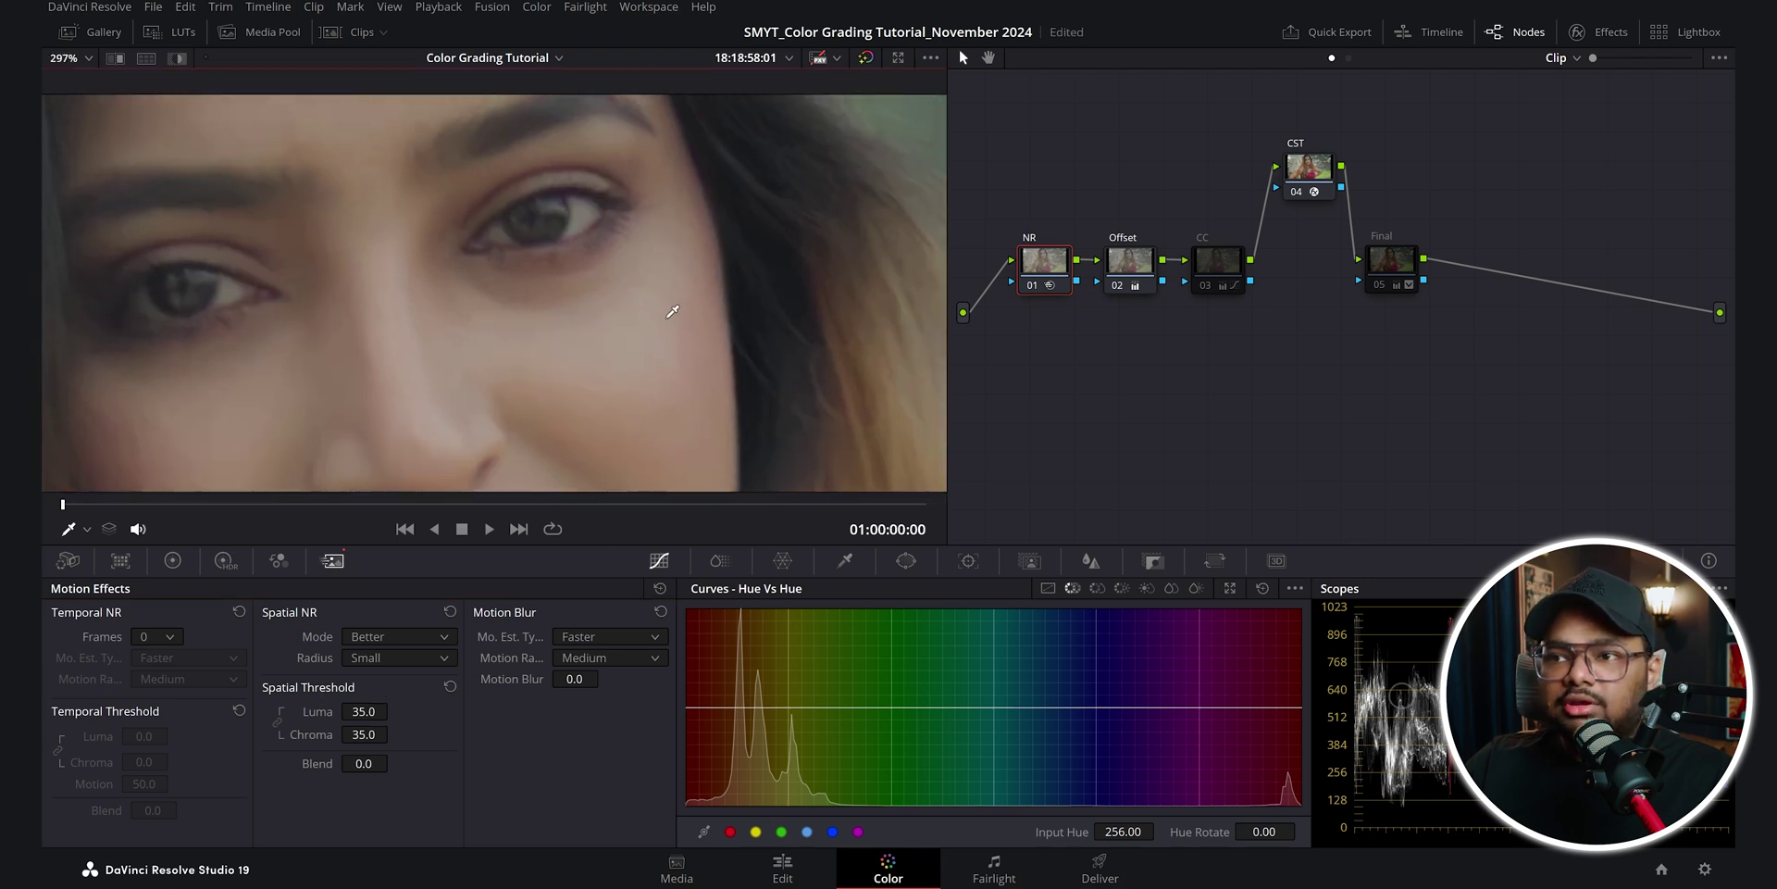
Compare noise with NR off and on, fit the frame, then select the CC node
key(ctrl+d)
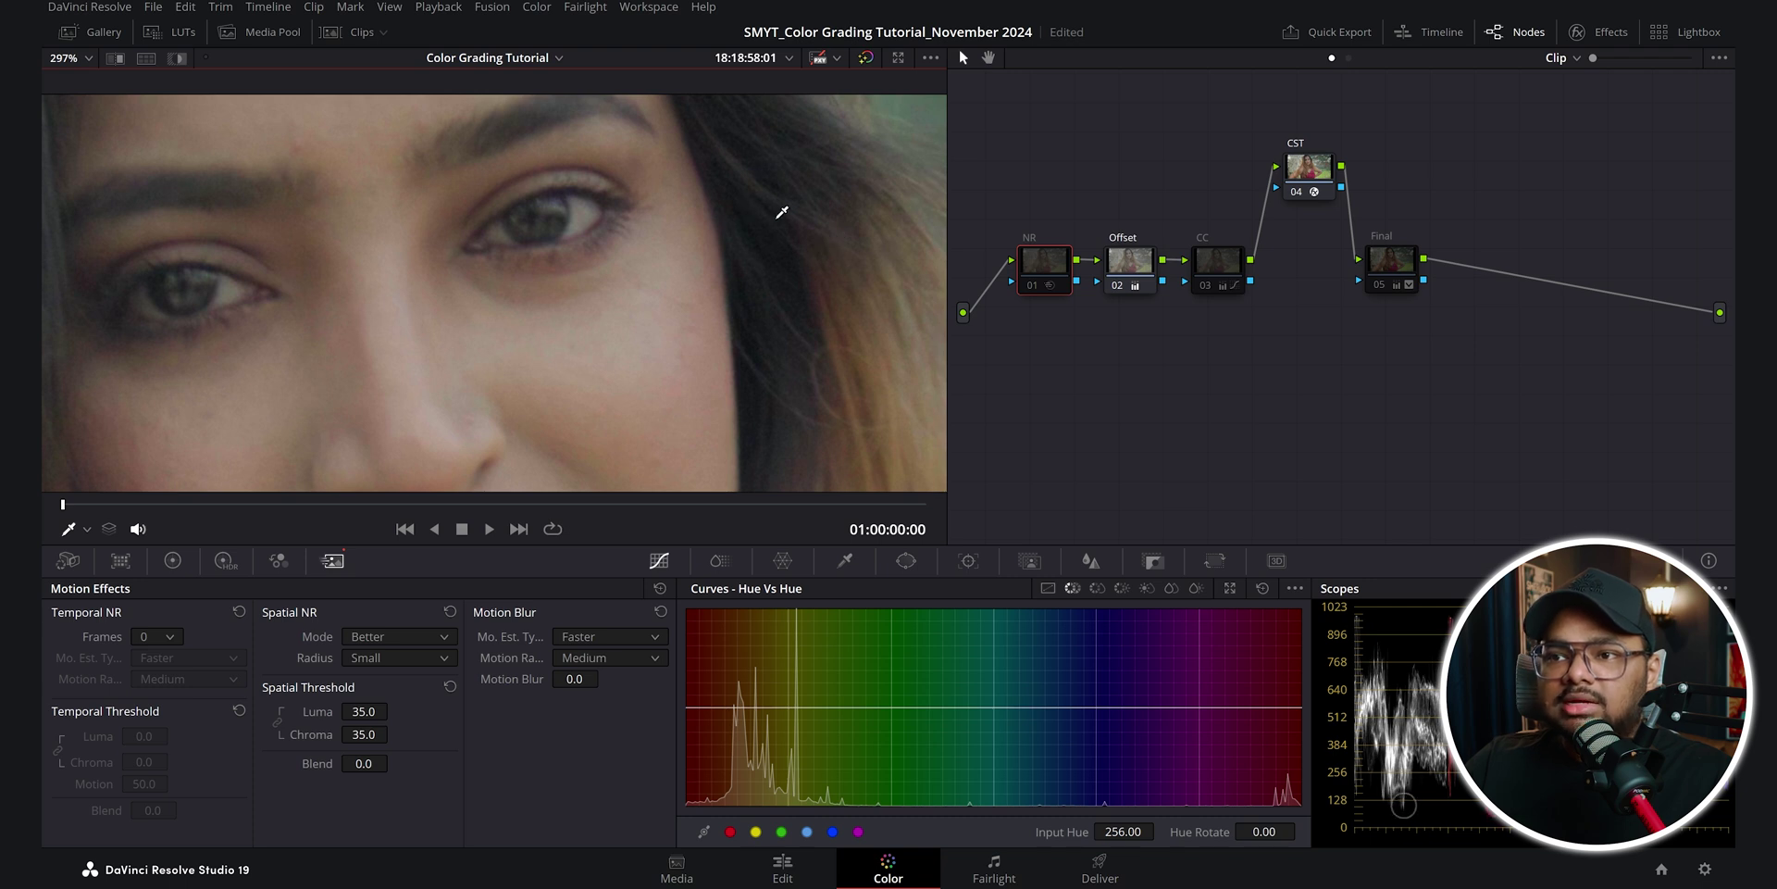
key(ctrl+d)
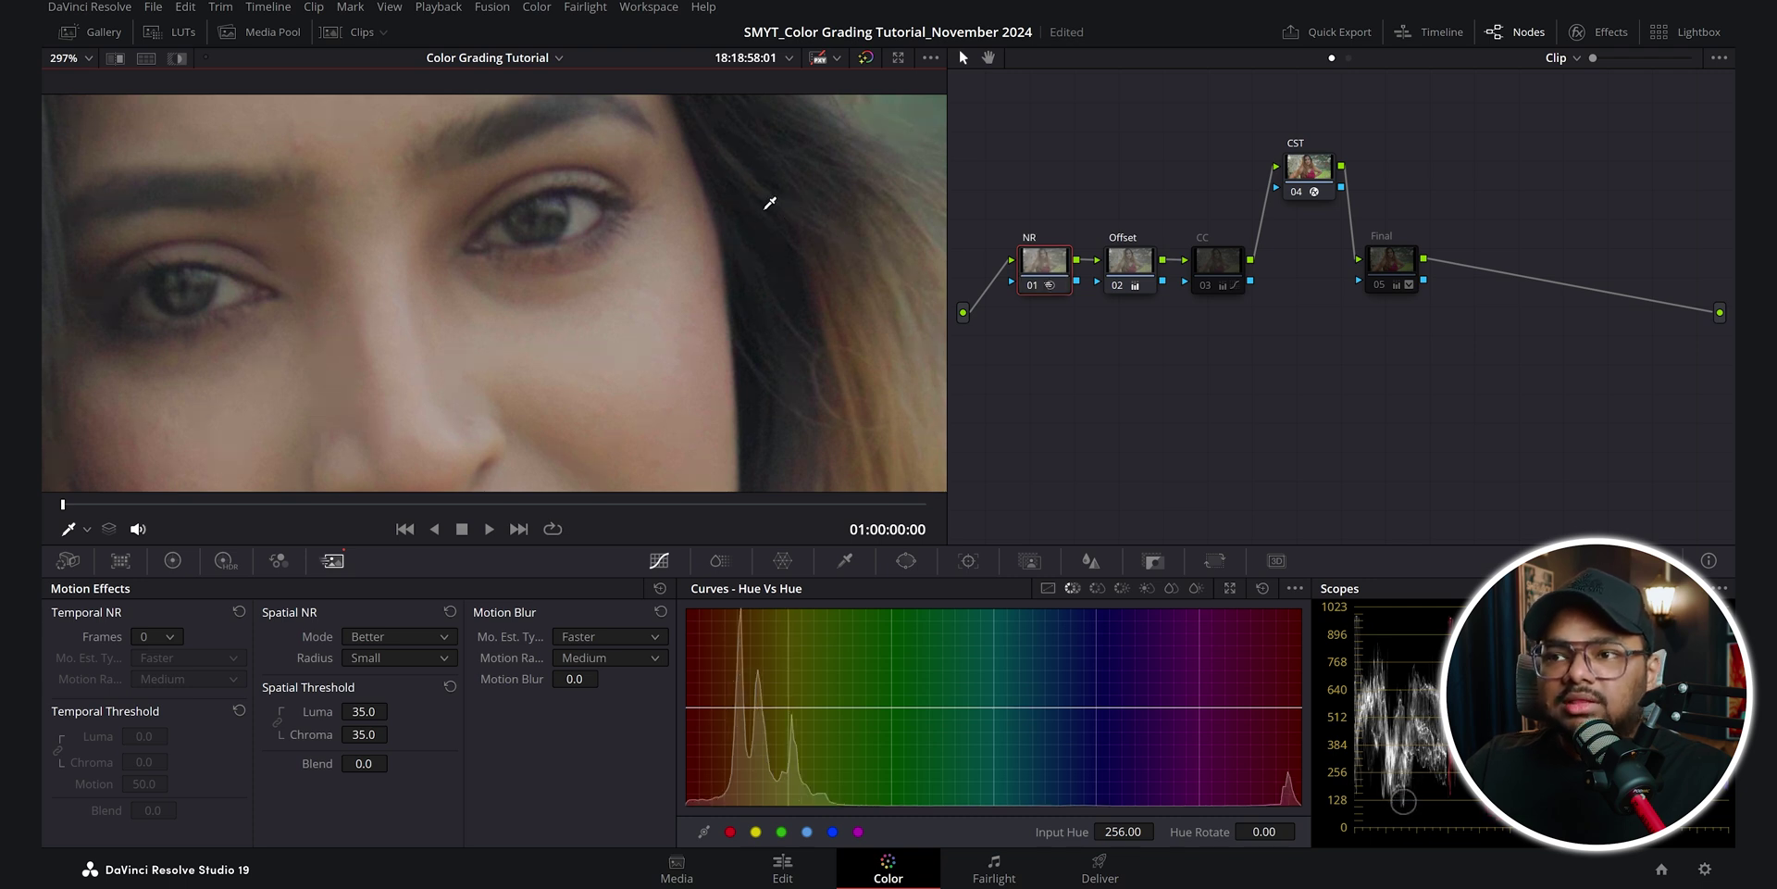
key(shift+z)
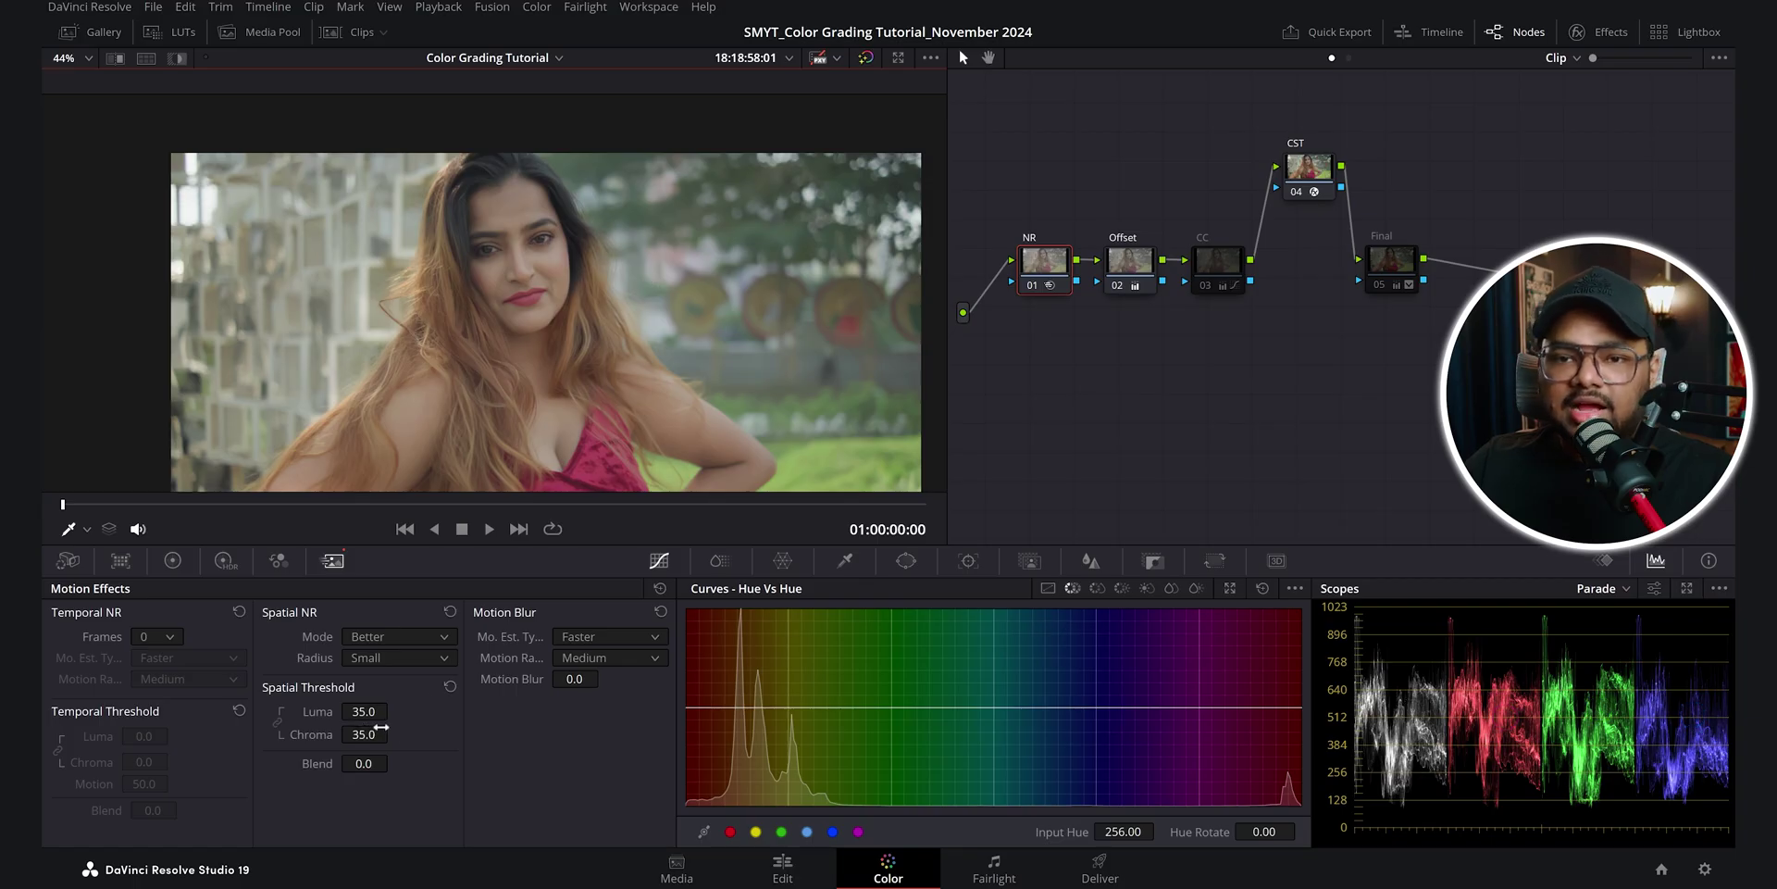
scroll(669, 359, down, 2)
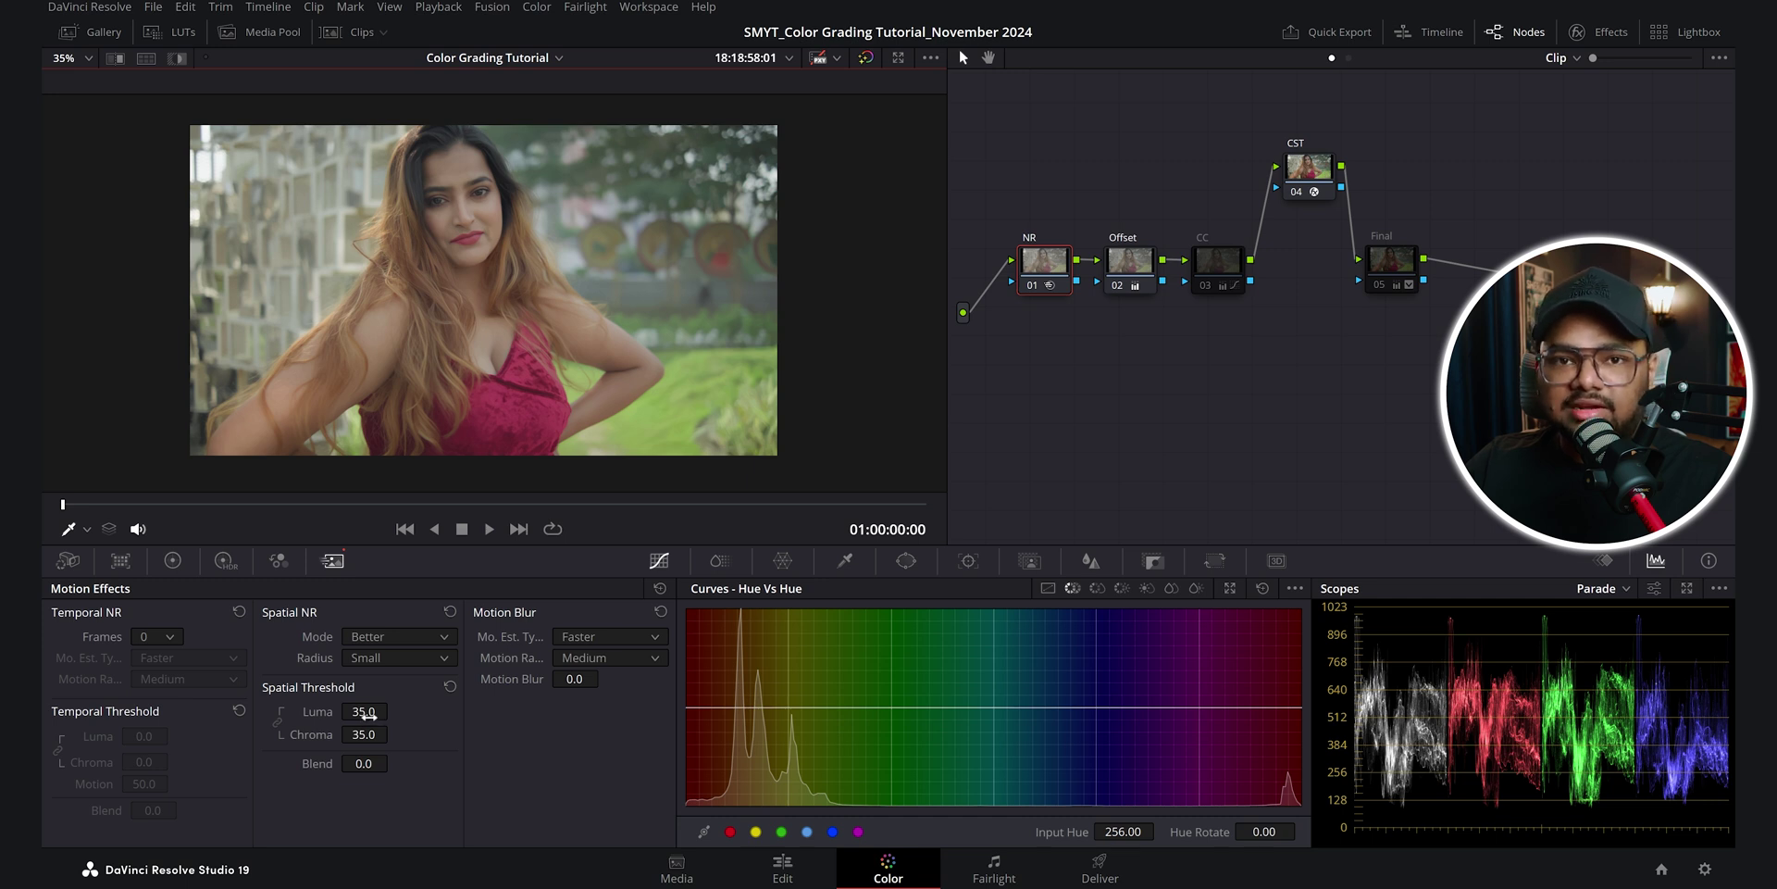
scroll(578, 239, up, 2)
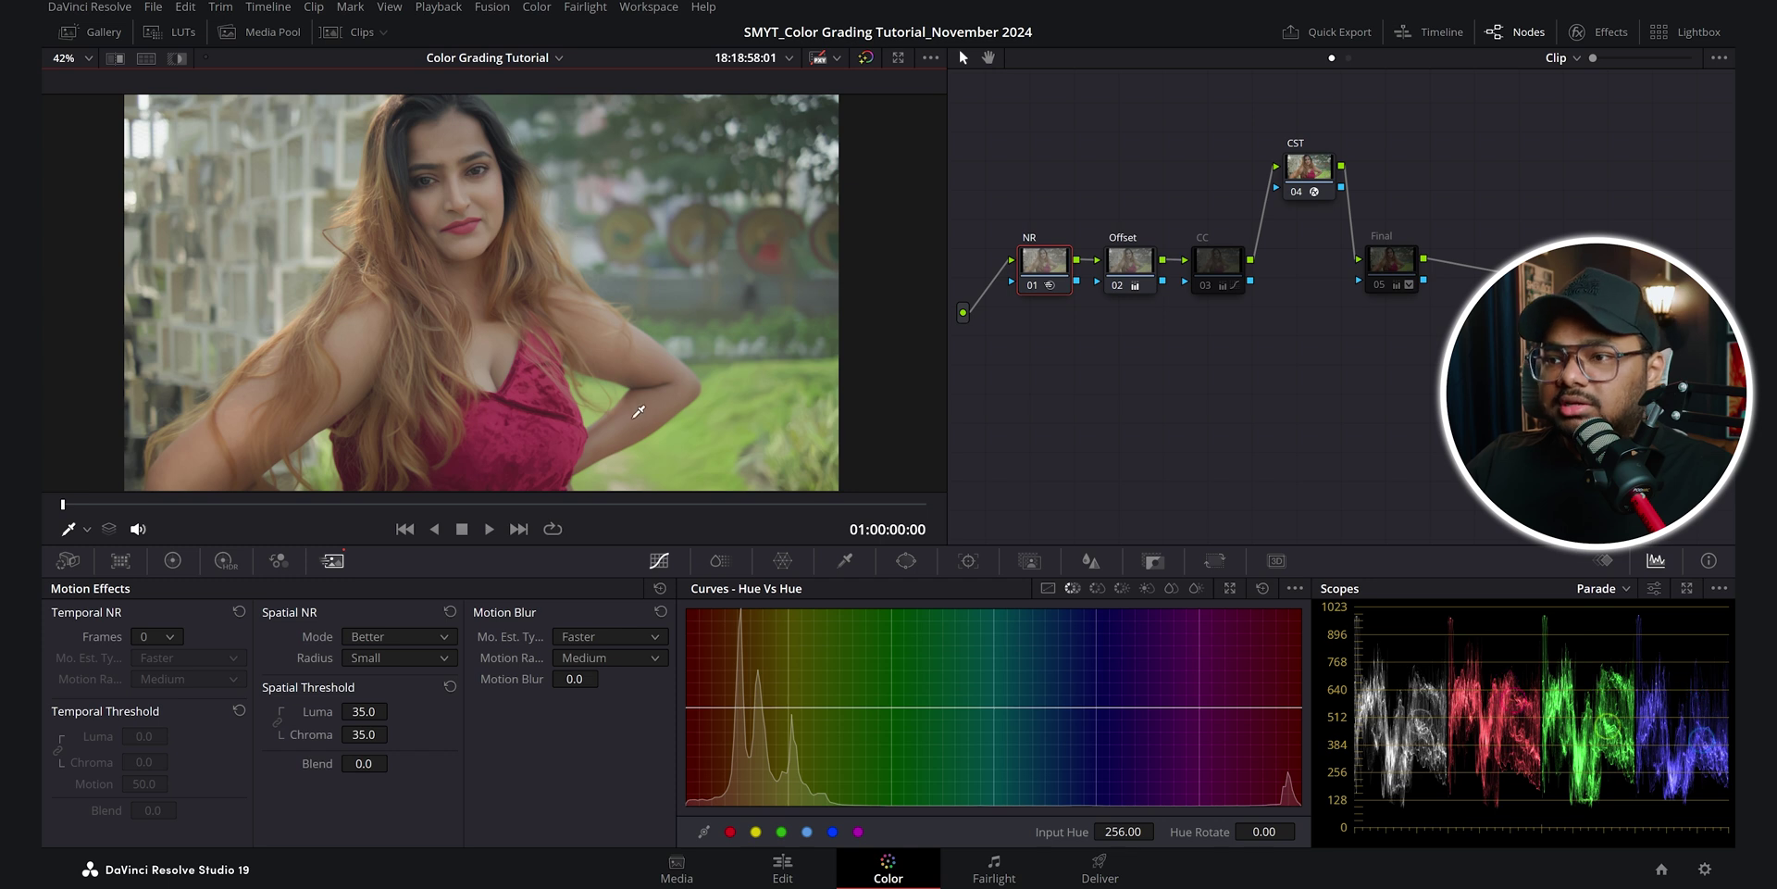
click(1137, 266)
click(1219, 261)
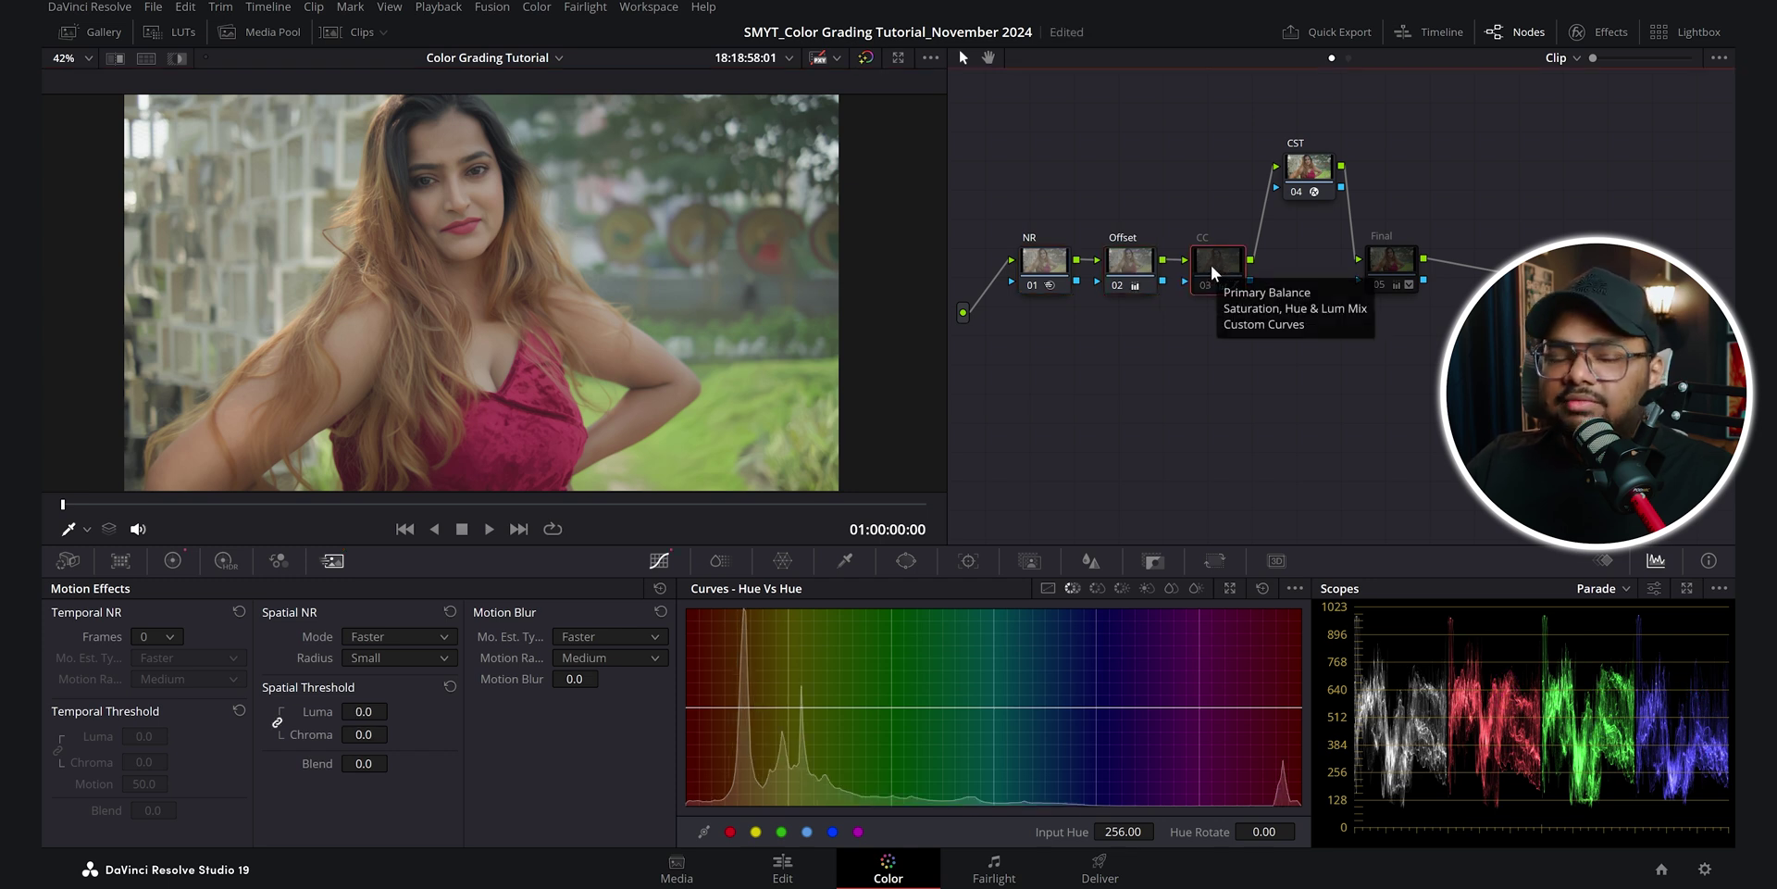
Enable the CC node and compare its custom curve and primaries on and off
key(ctrl+d)
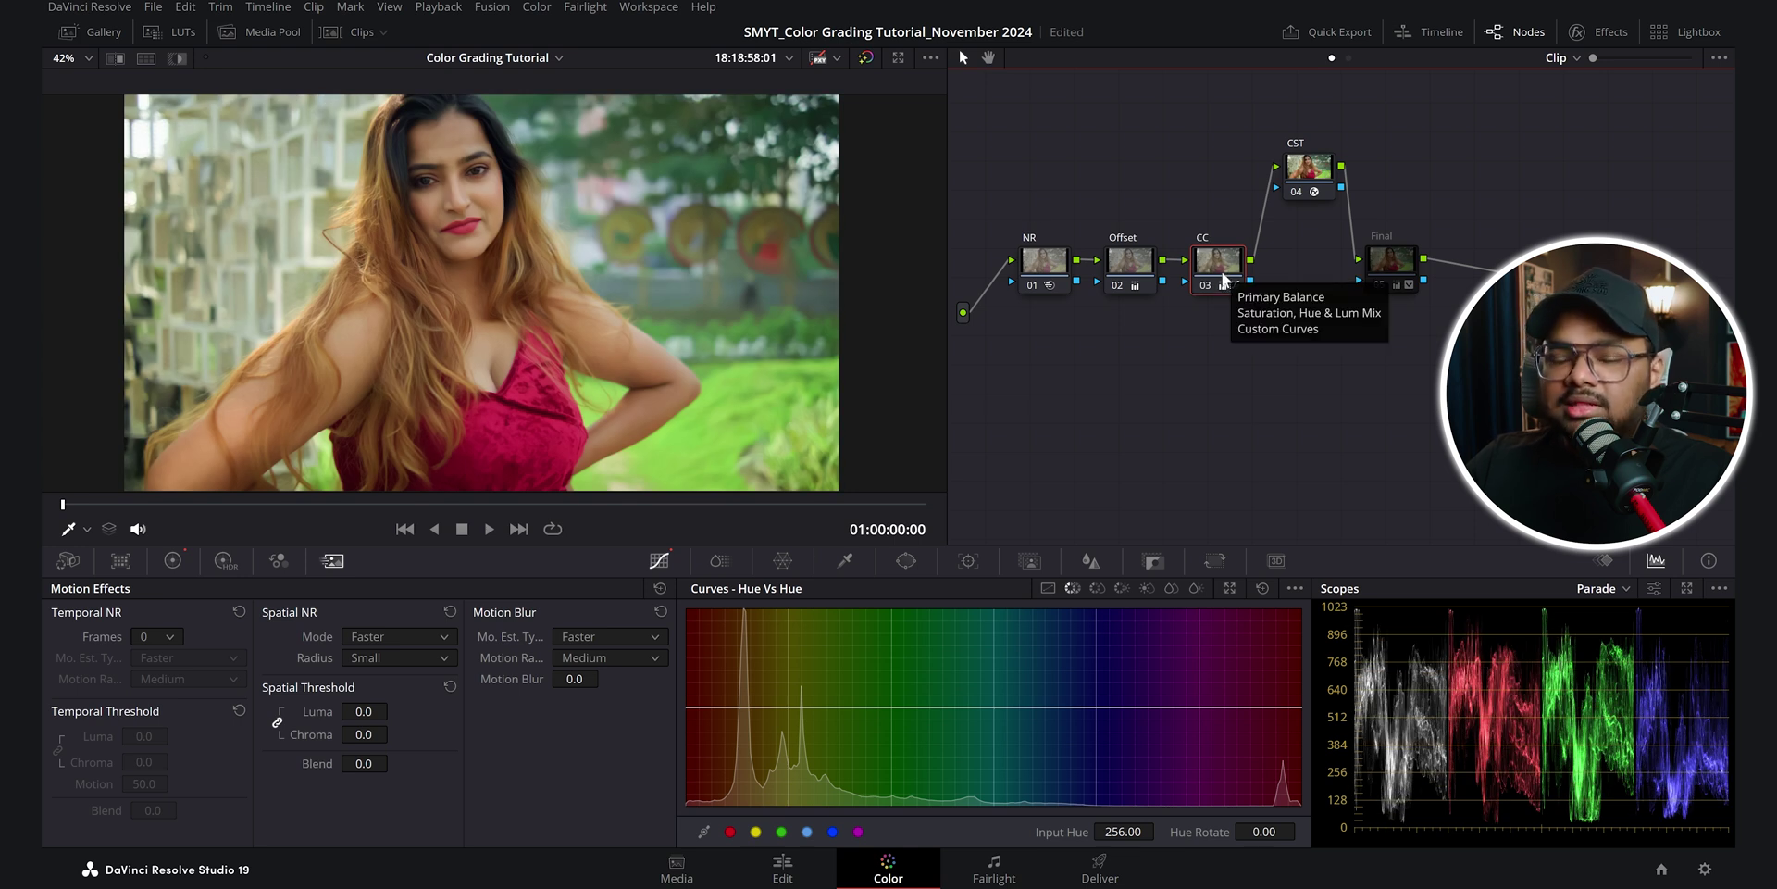
click(1048, 588)
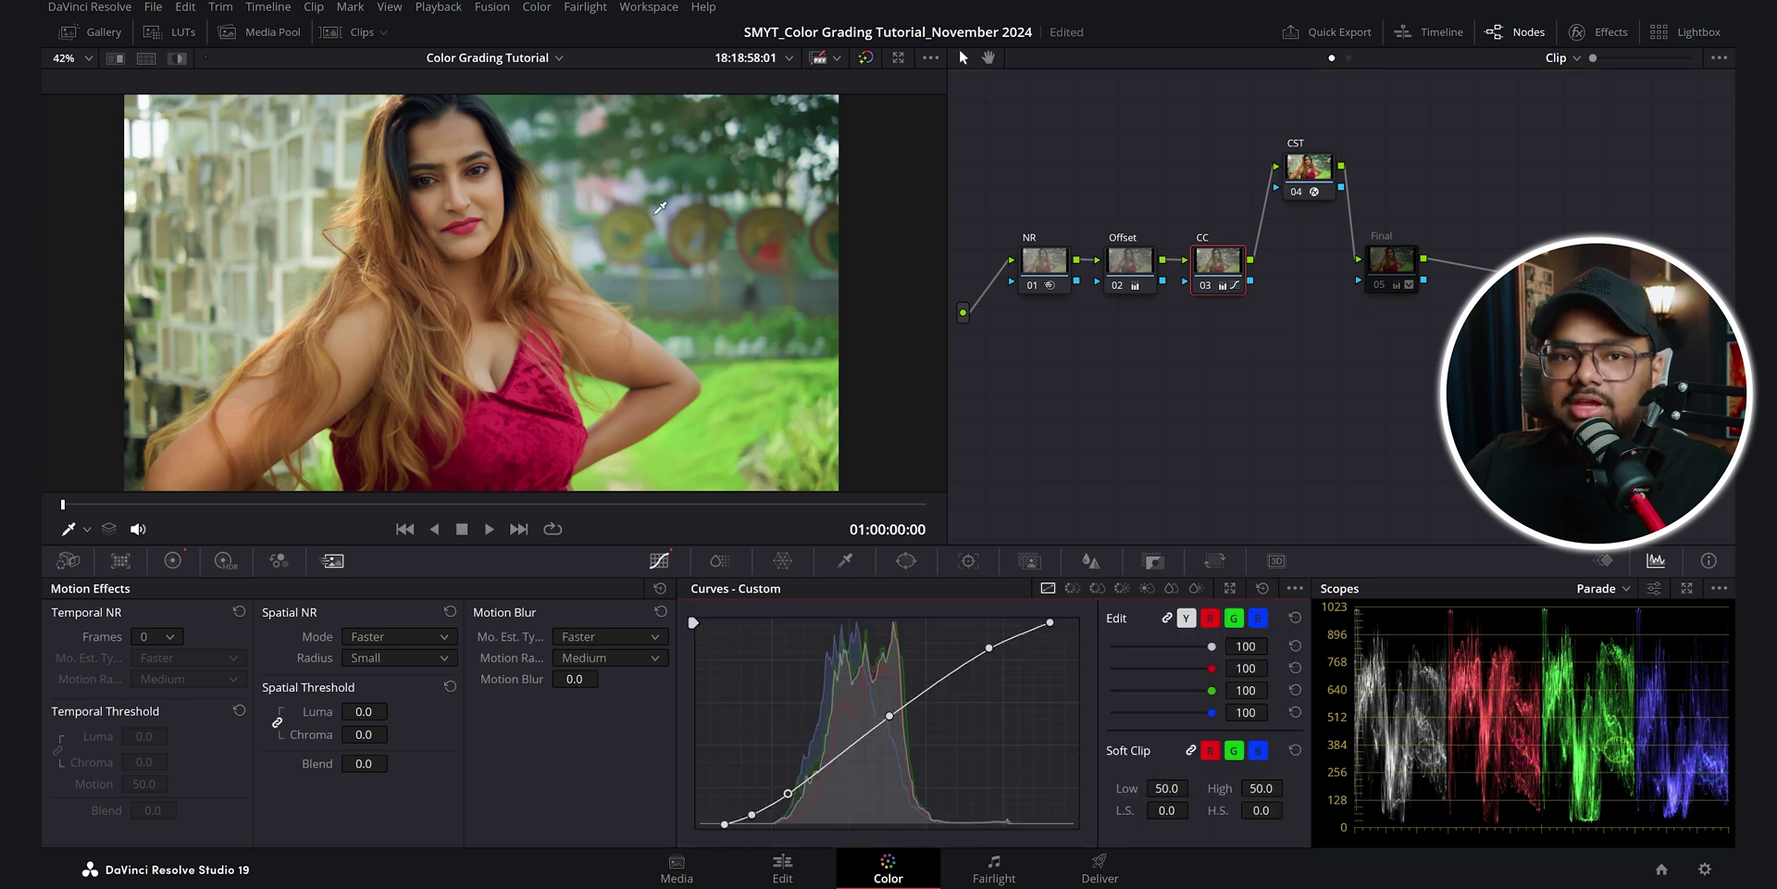
click(172, 560)
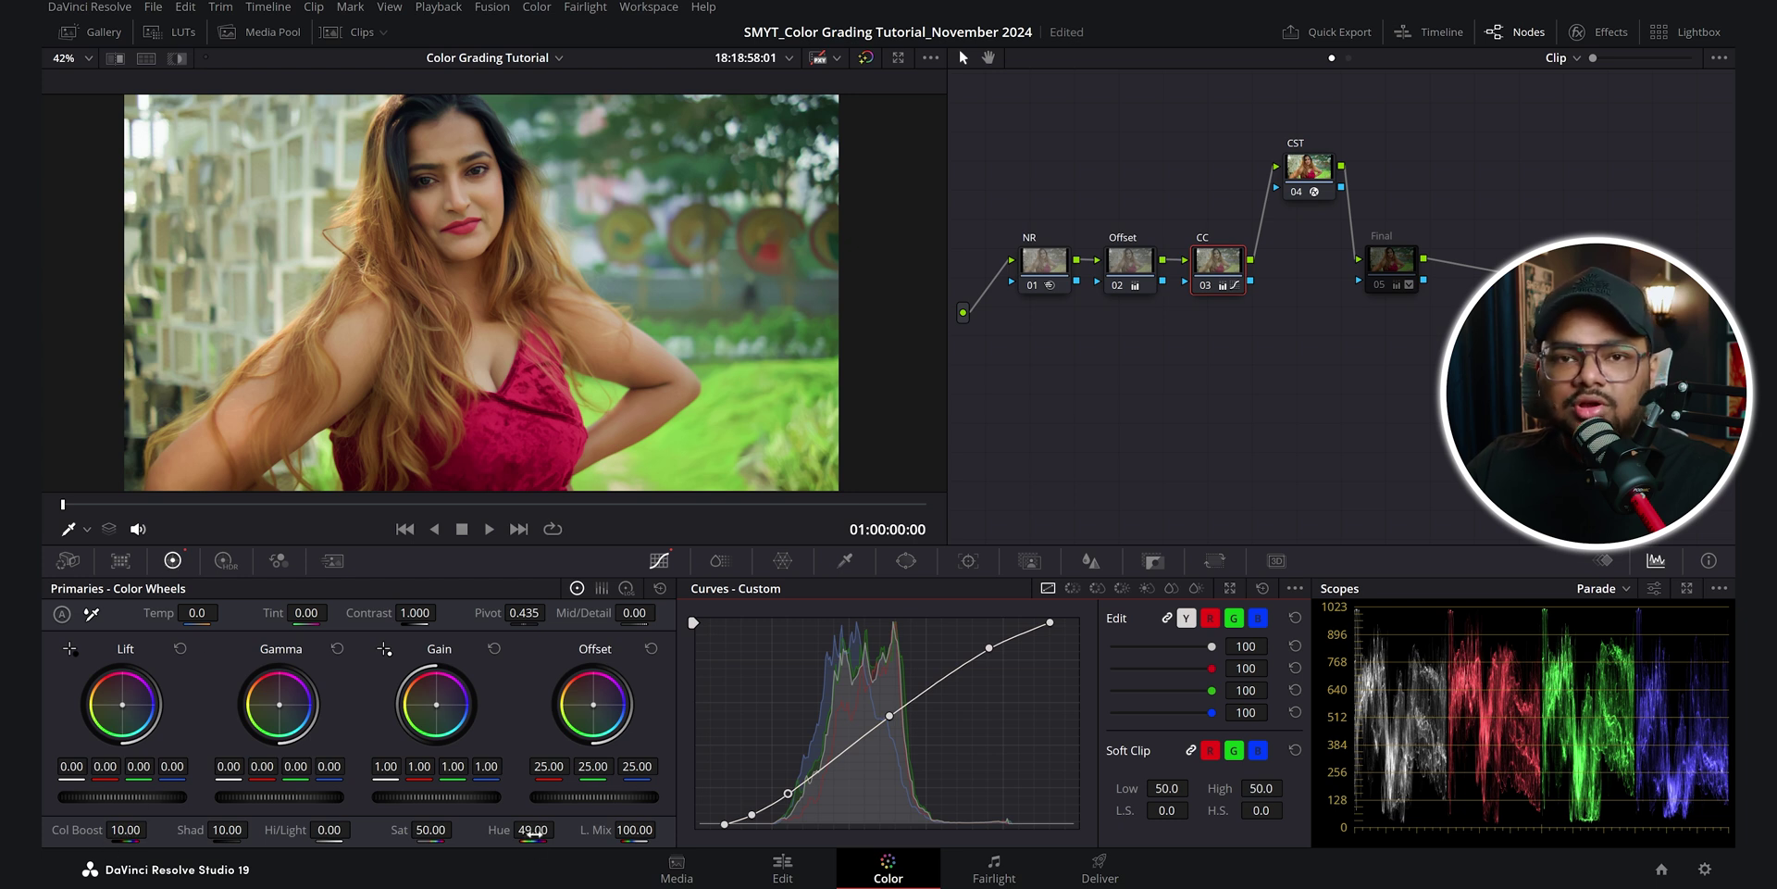
key(ctrl+d)
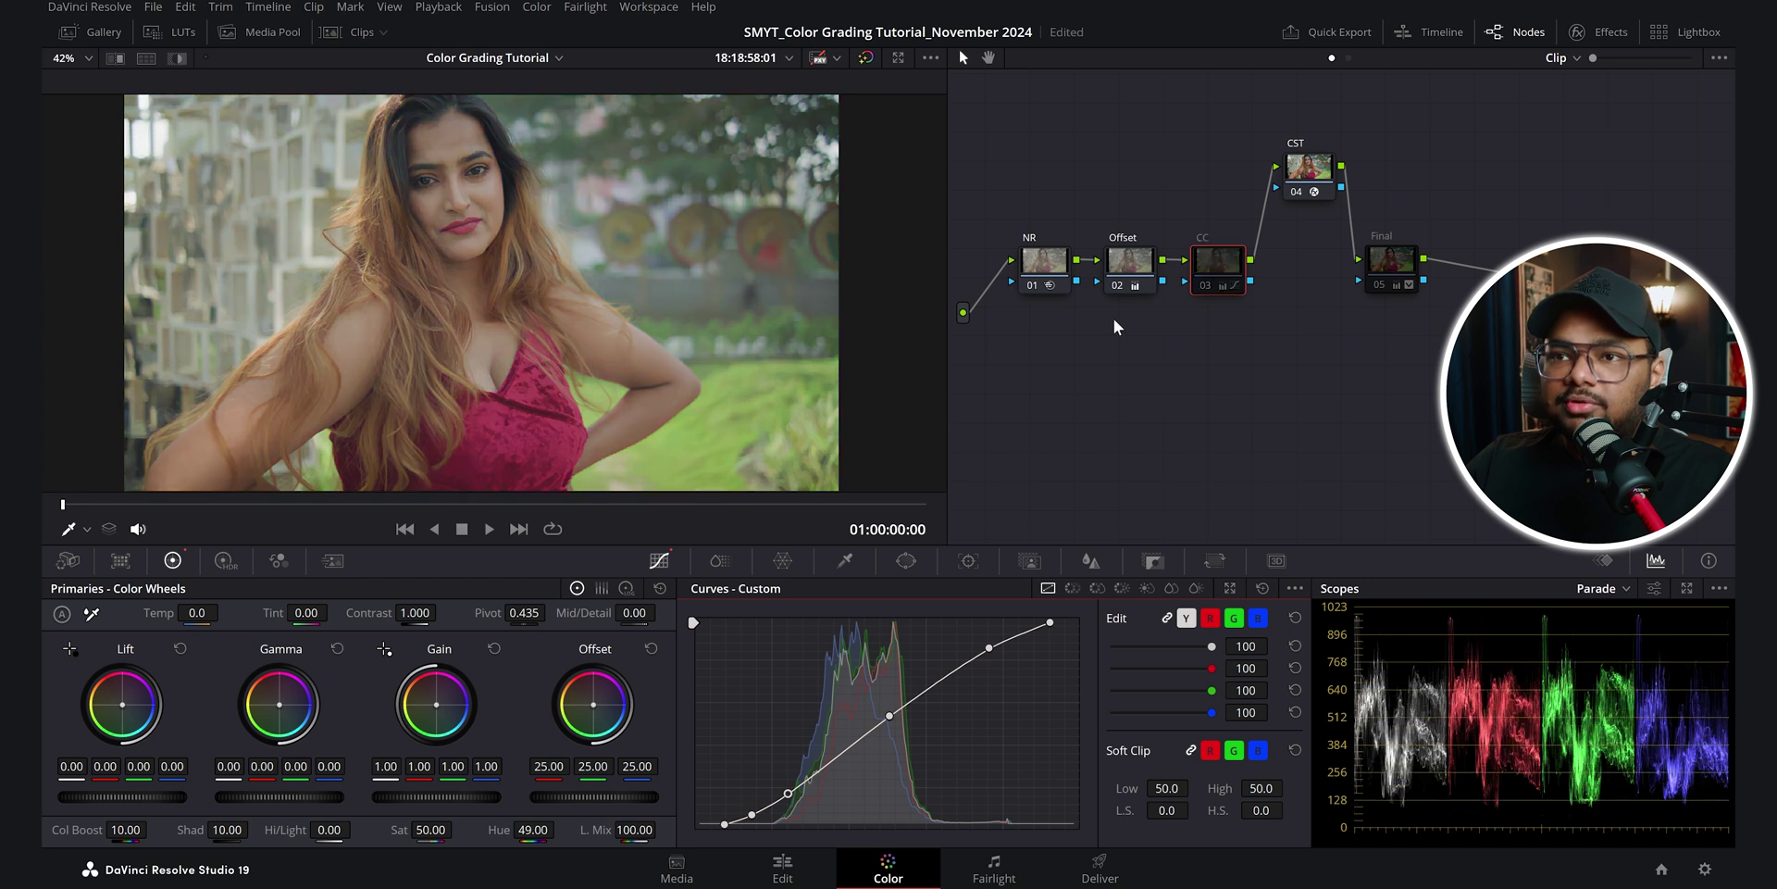
key(ctrl+d)
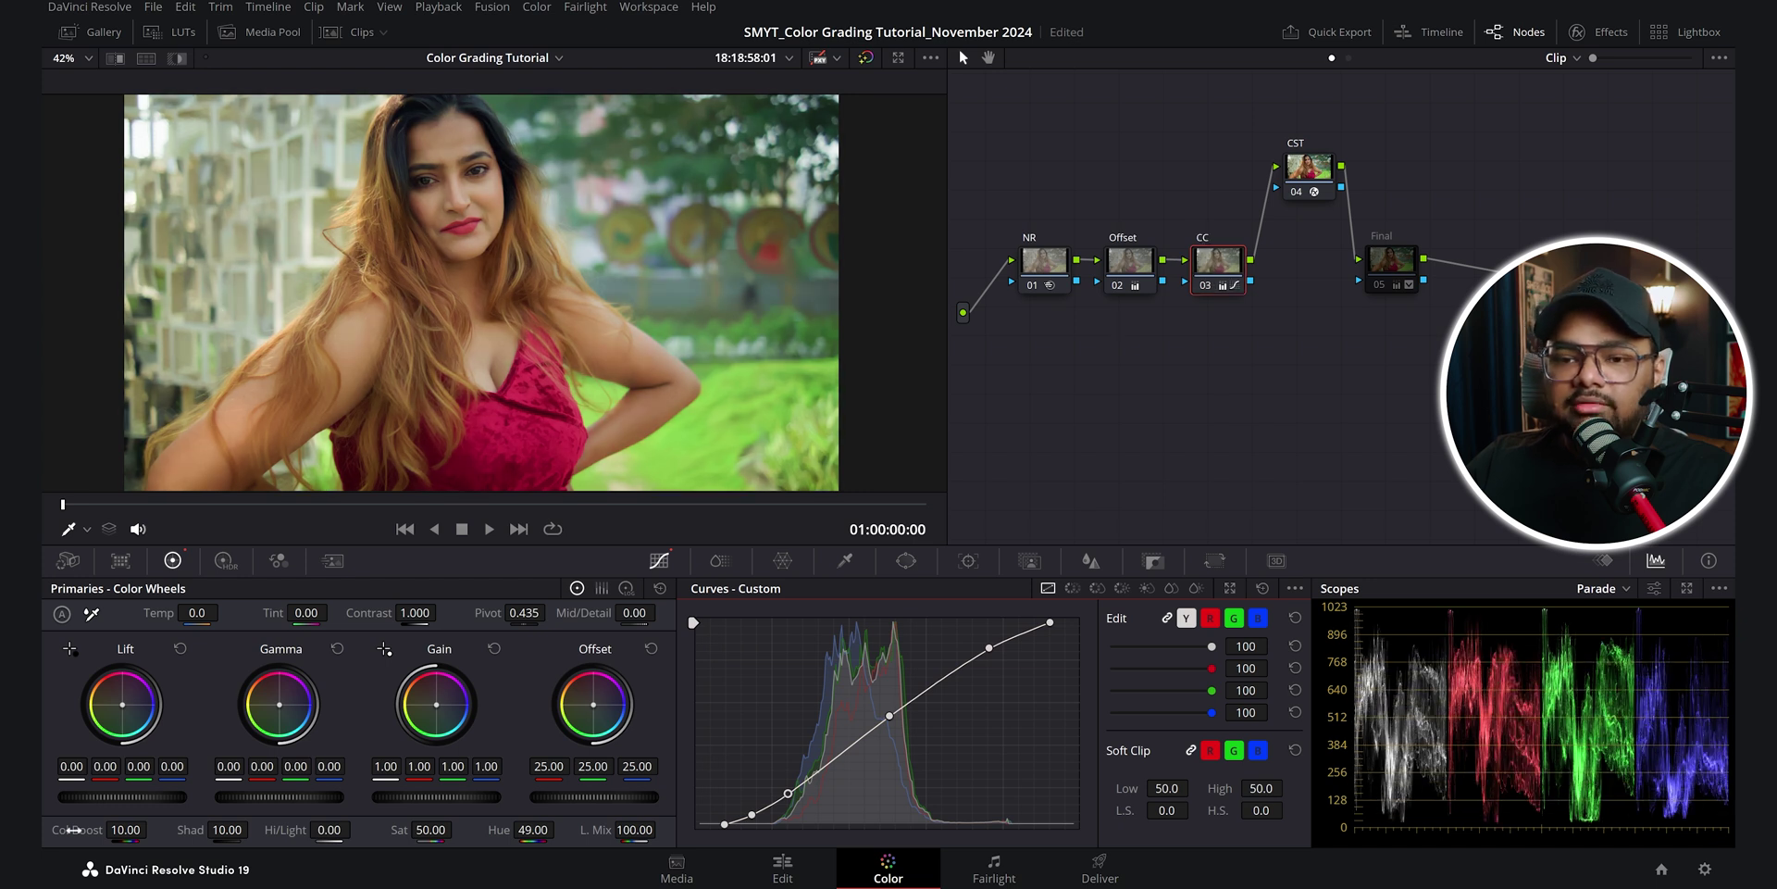
Reset Col Boost to compare, then set Col Boost to 10 and Hue to 50
double_click(78, 827)
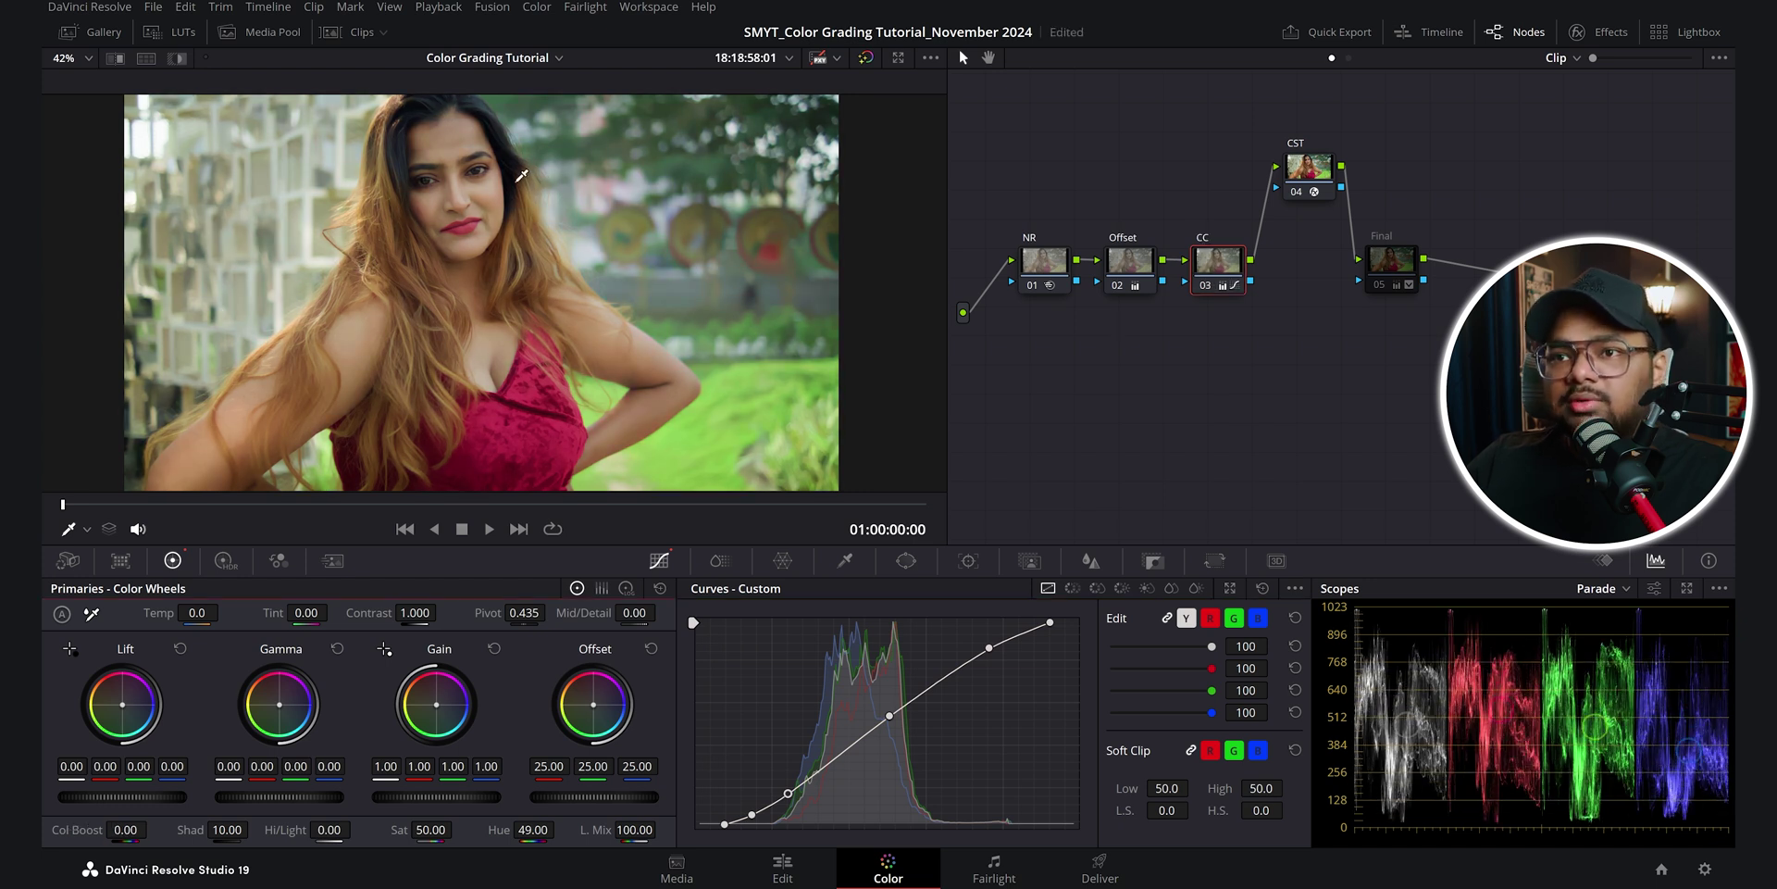
click(123, 830)
text(10)
key(Return)
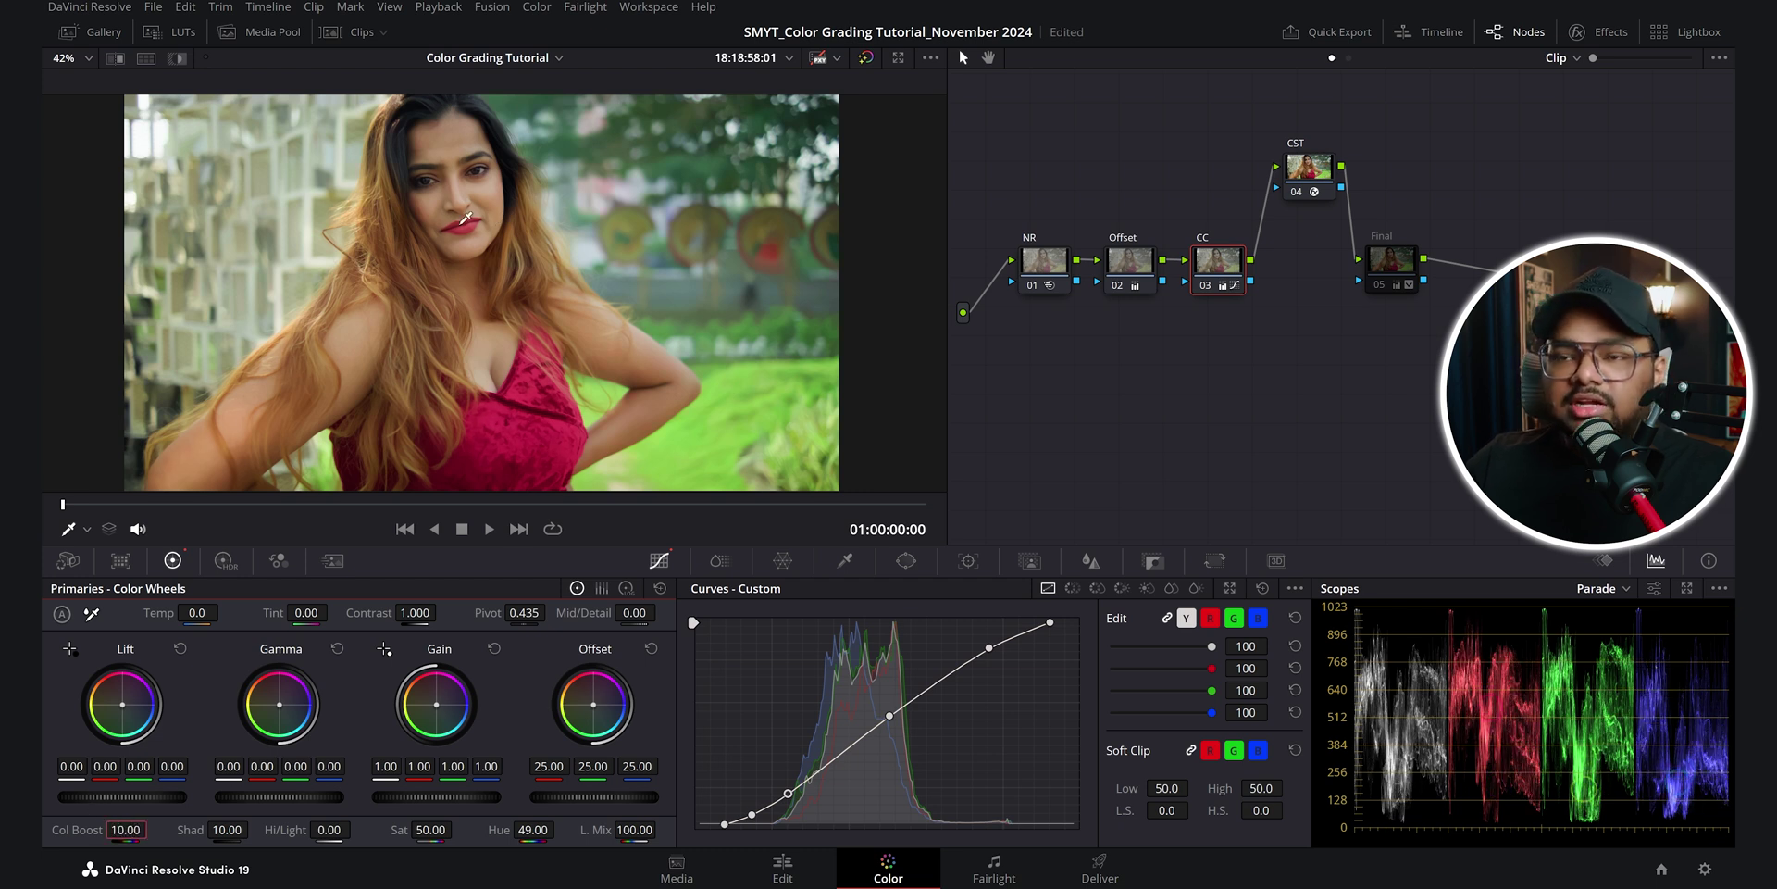
click(533, 829)
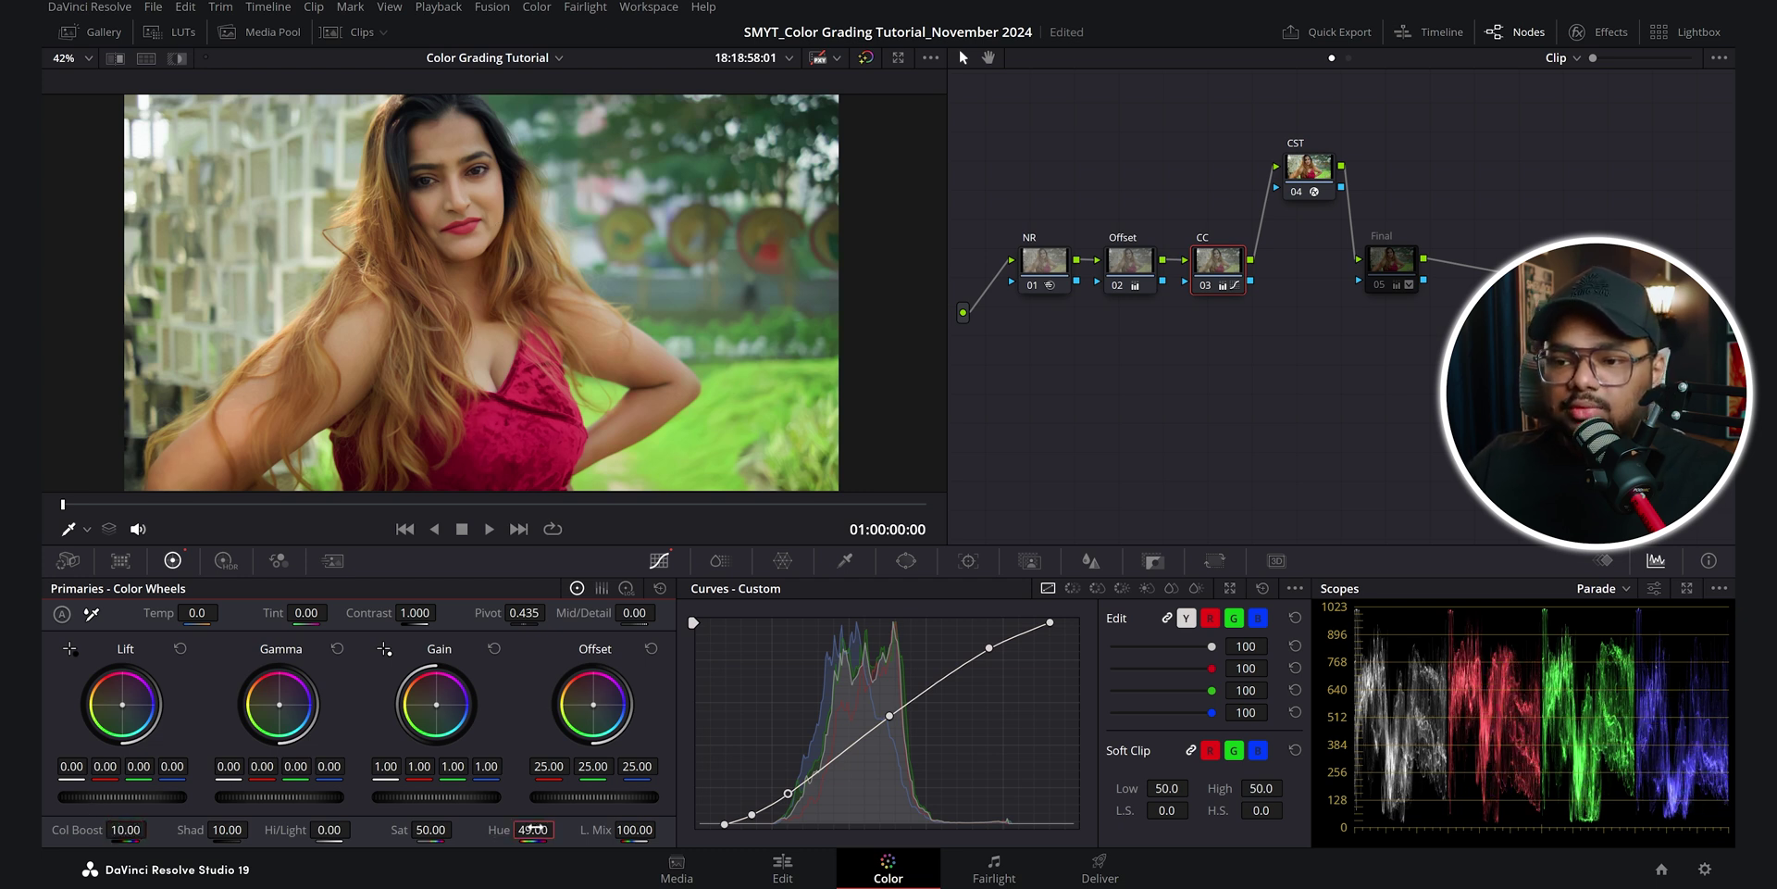
text(50)
key(Return)
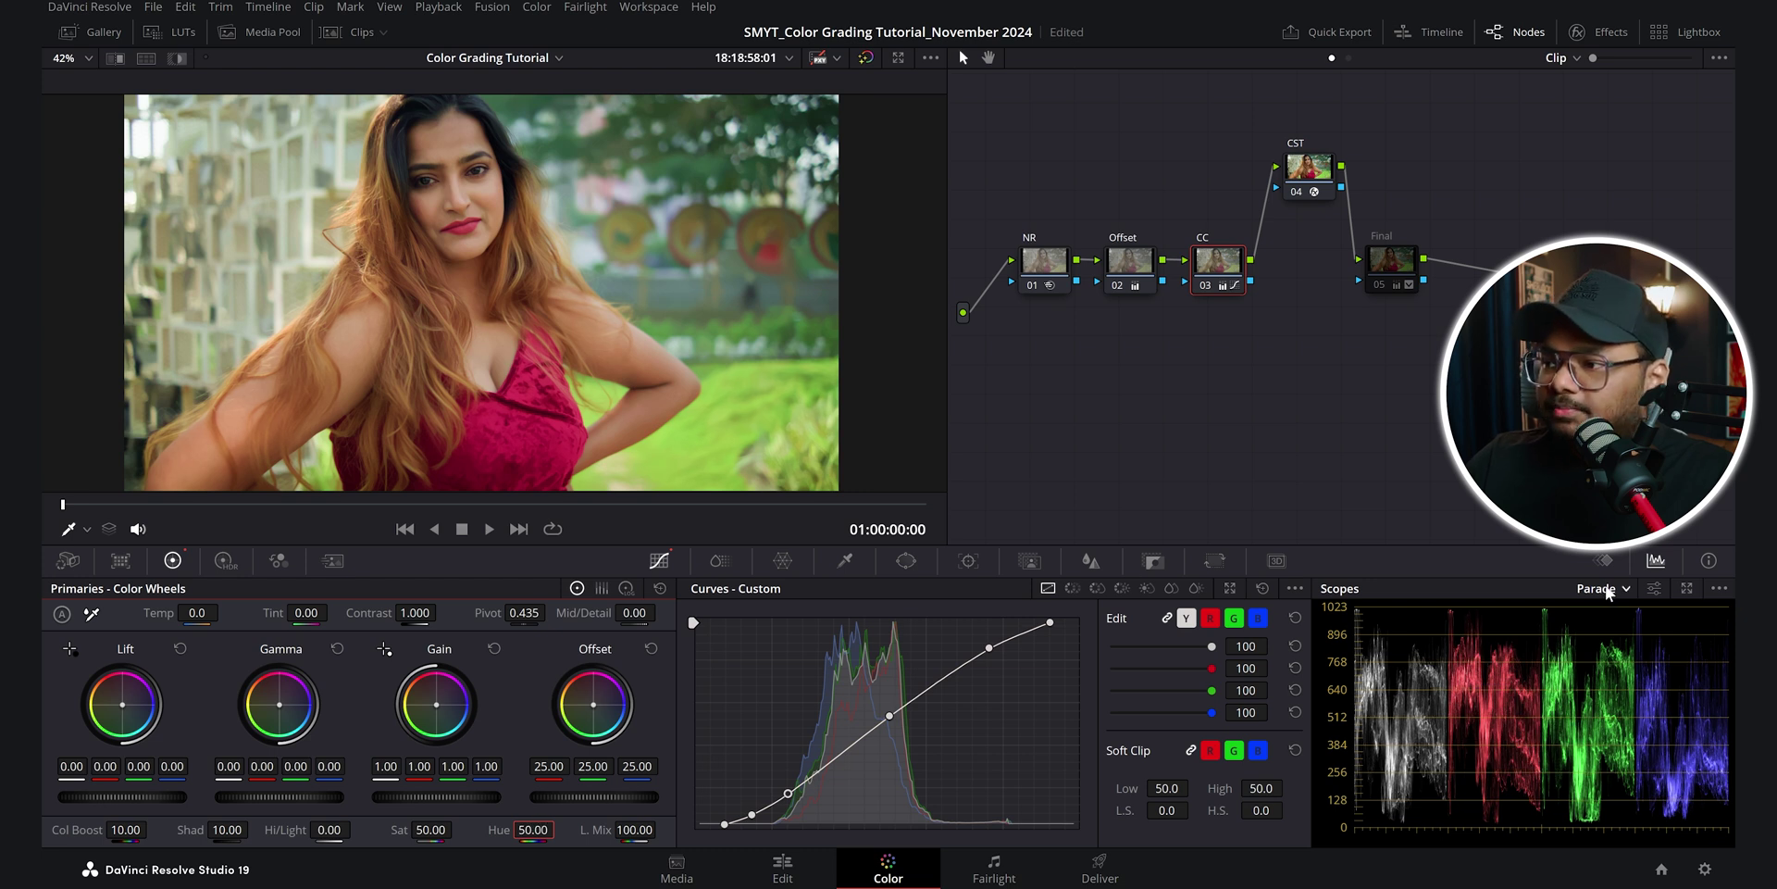
Switch the scope to Vectorscope and set the Hue value to 49
click(1609, 593)
click(1610, 662)
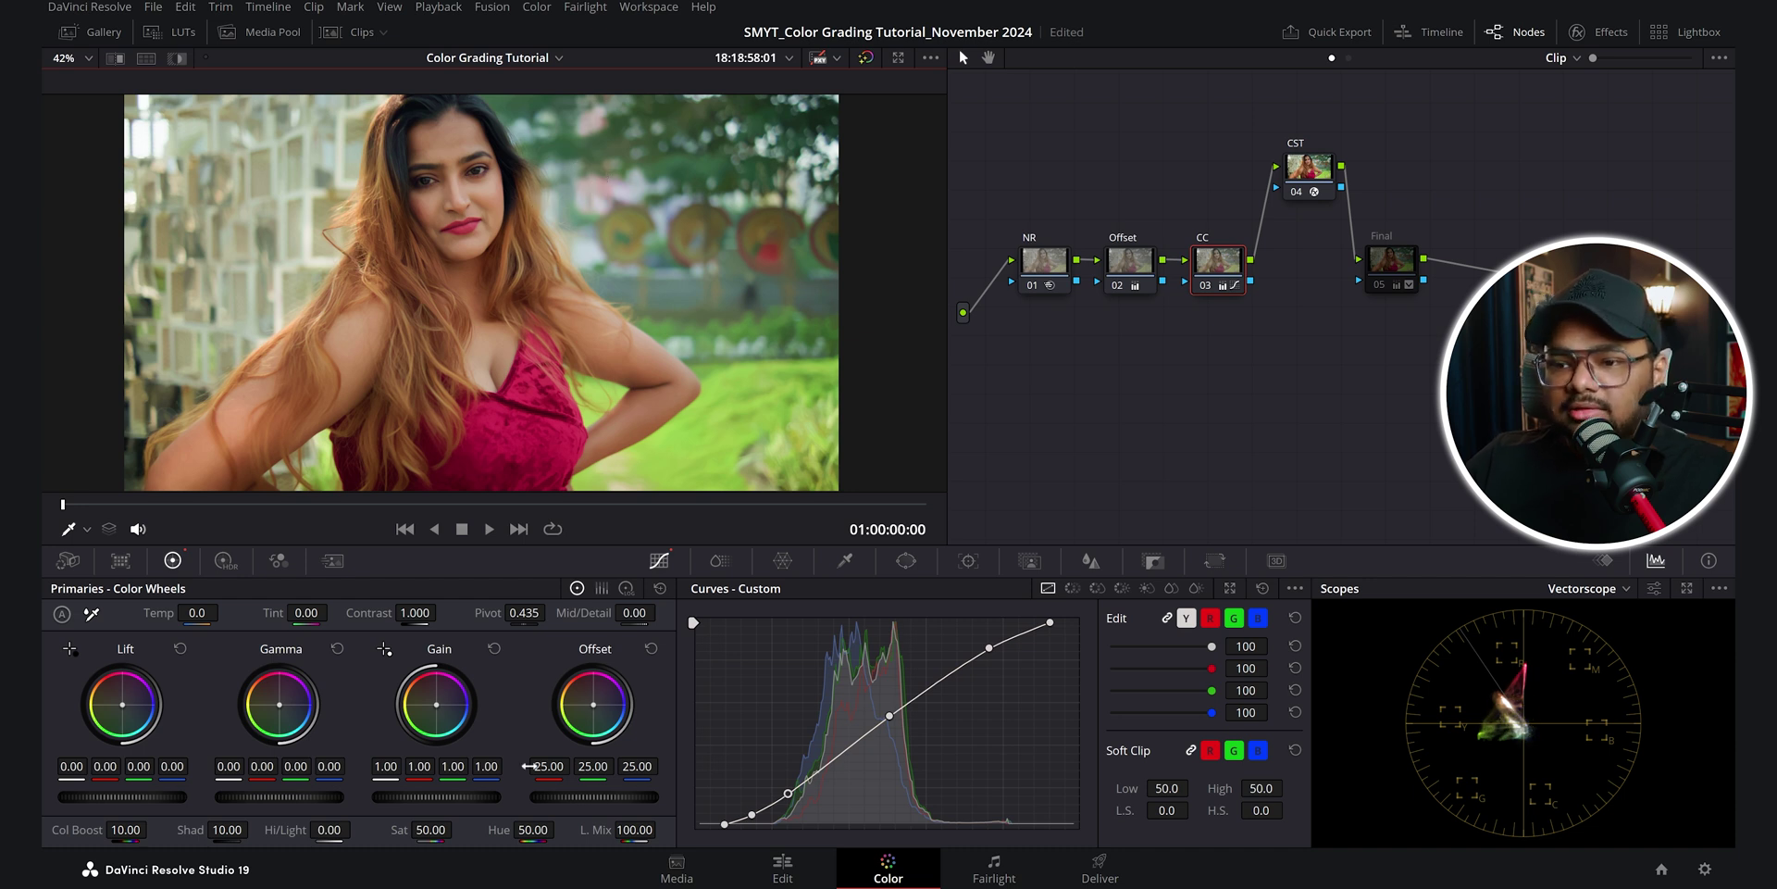
click(532, 829)
mouse_move(532, 829)
mouse_down()
mouse_move(507, 829)
mouse_move(523, 856)
mouse_up()
text(4)
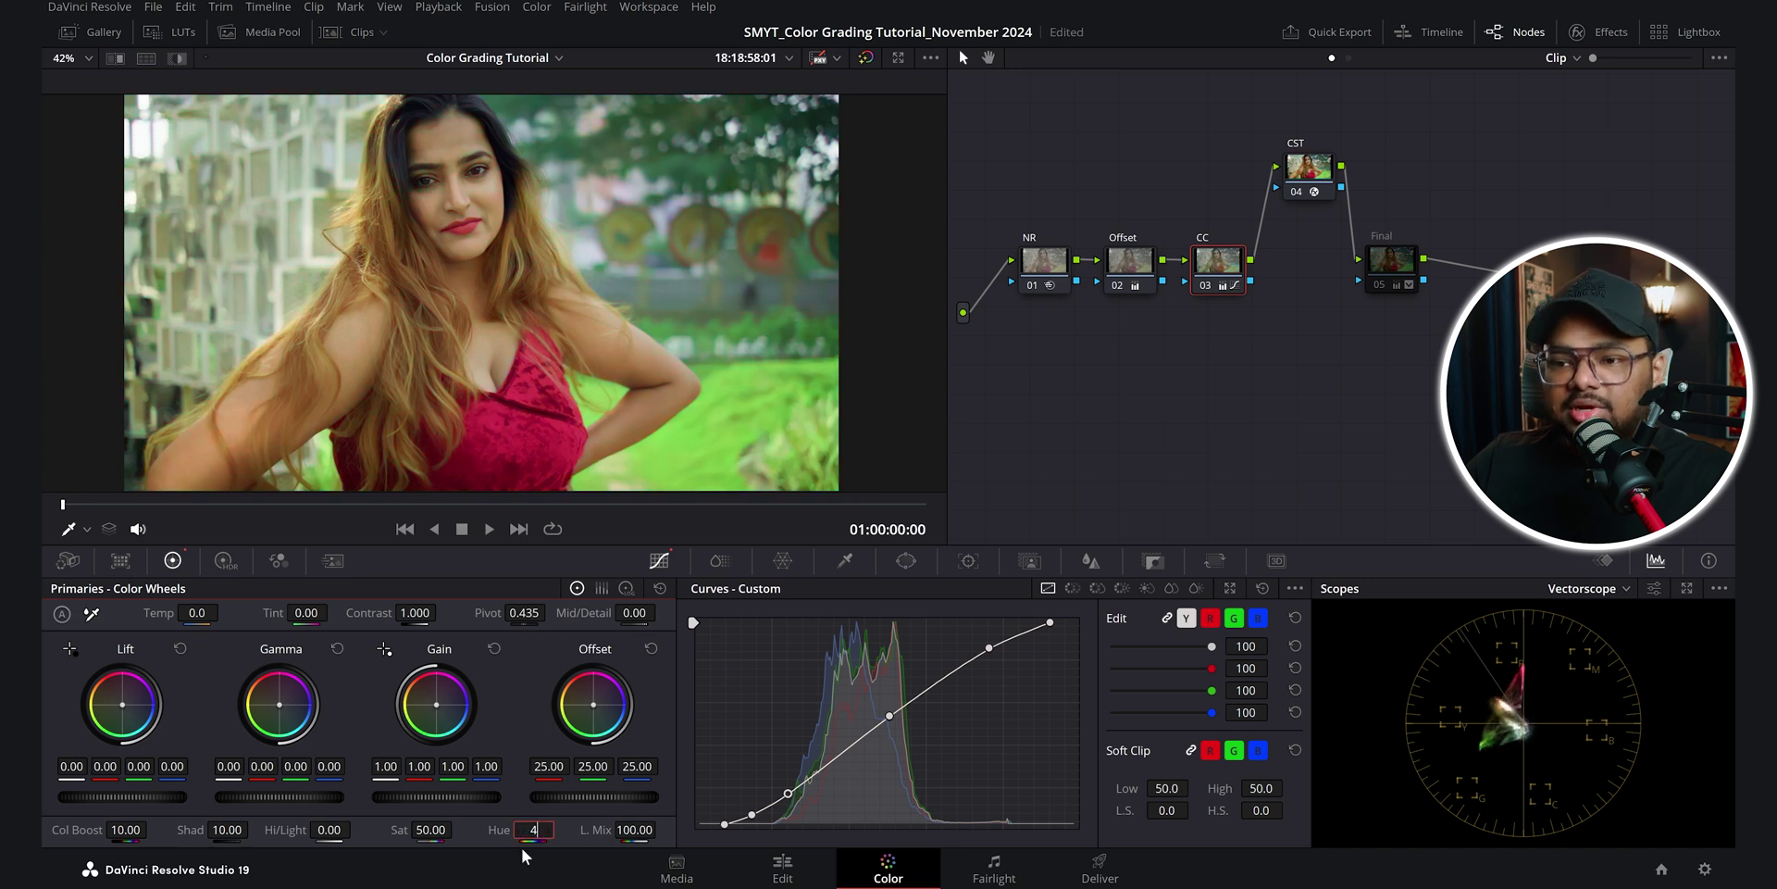
text(9)
key(Return)
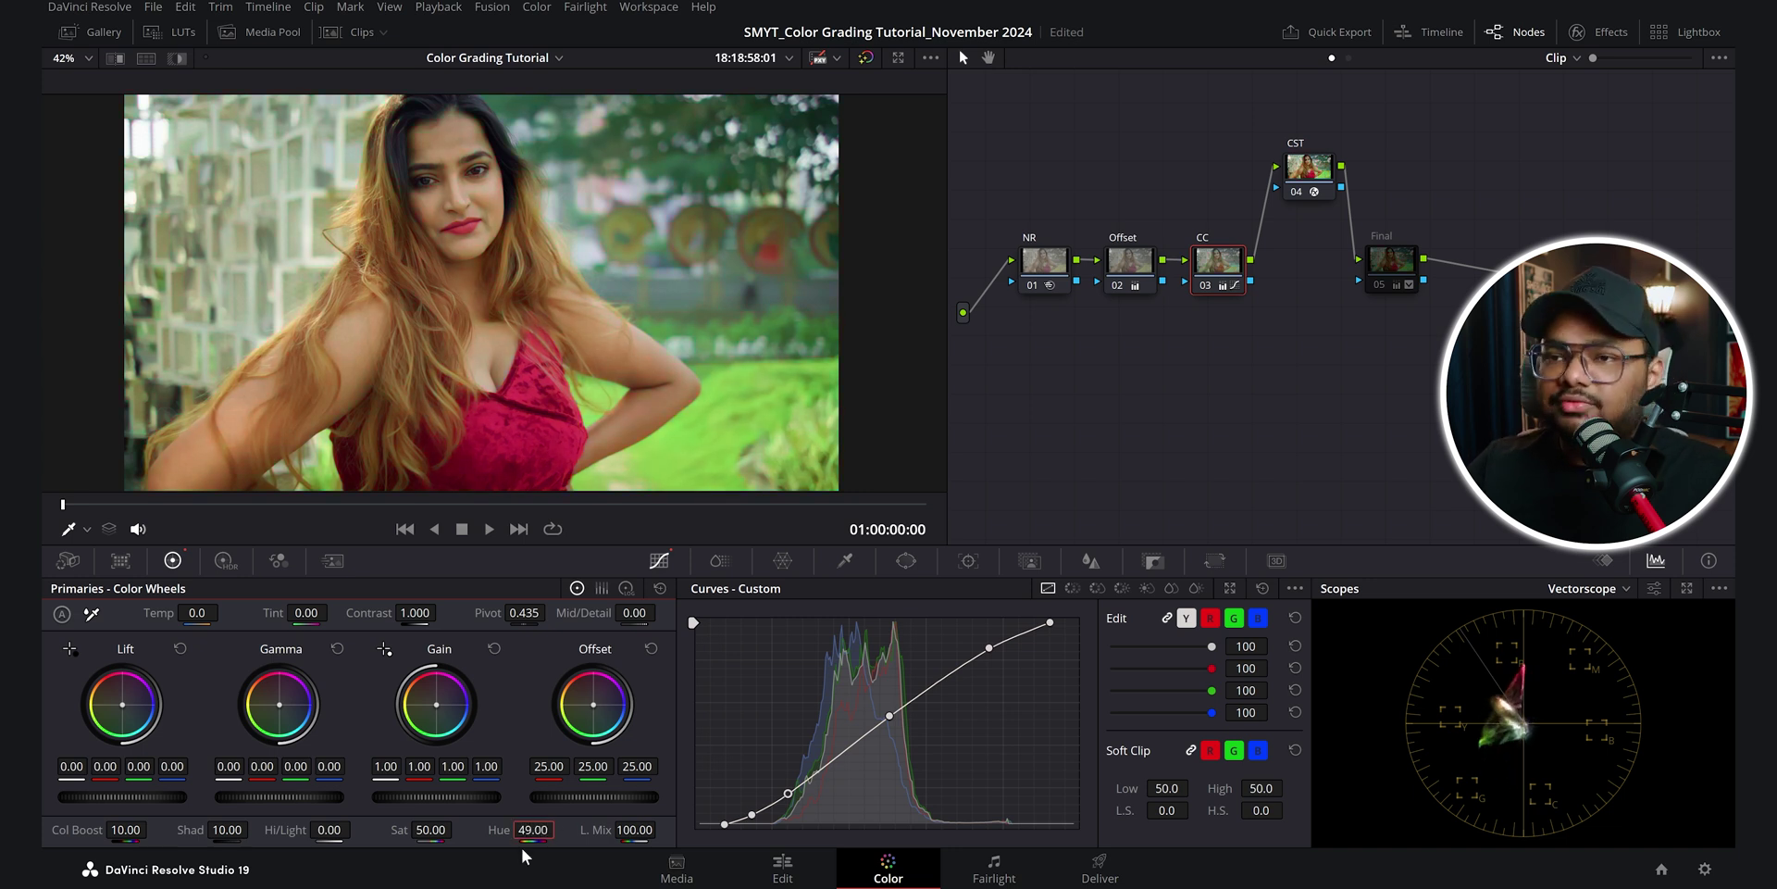
Review the CC node's Hue vs Lum and Sat vs Lum curves, returning to Custom
click(1072, 588)
click(1096, 588)
click(1122, 587)
click(1146, 588)
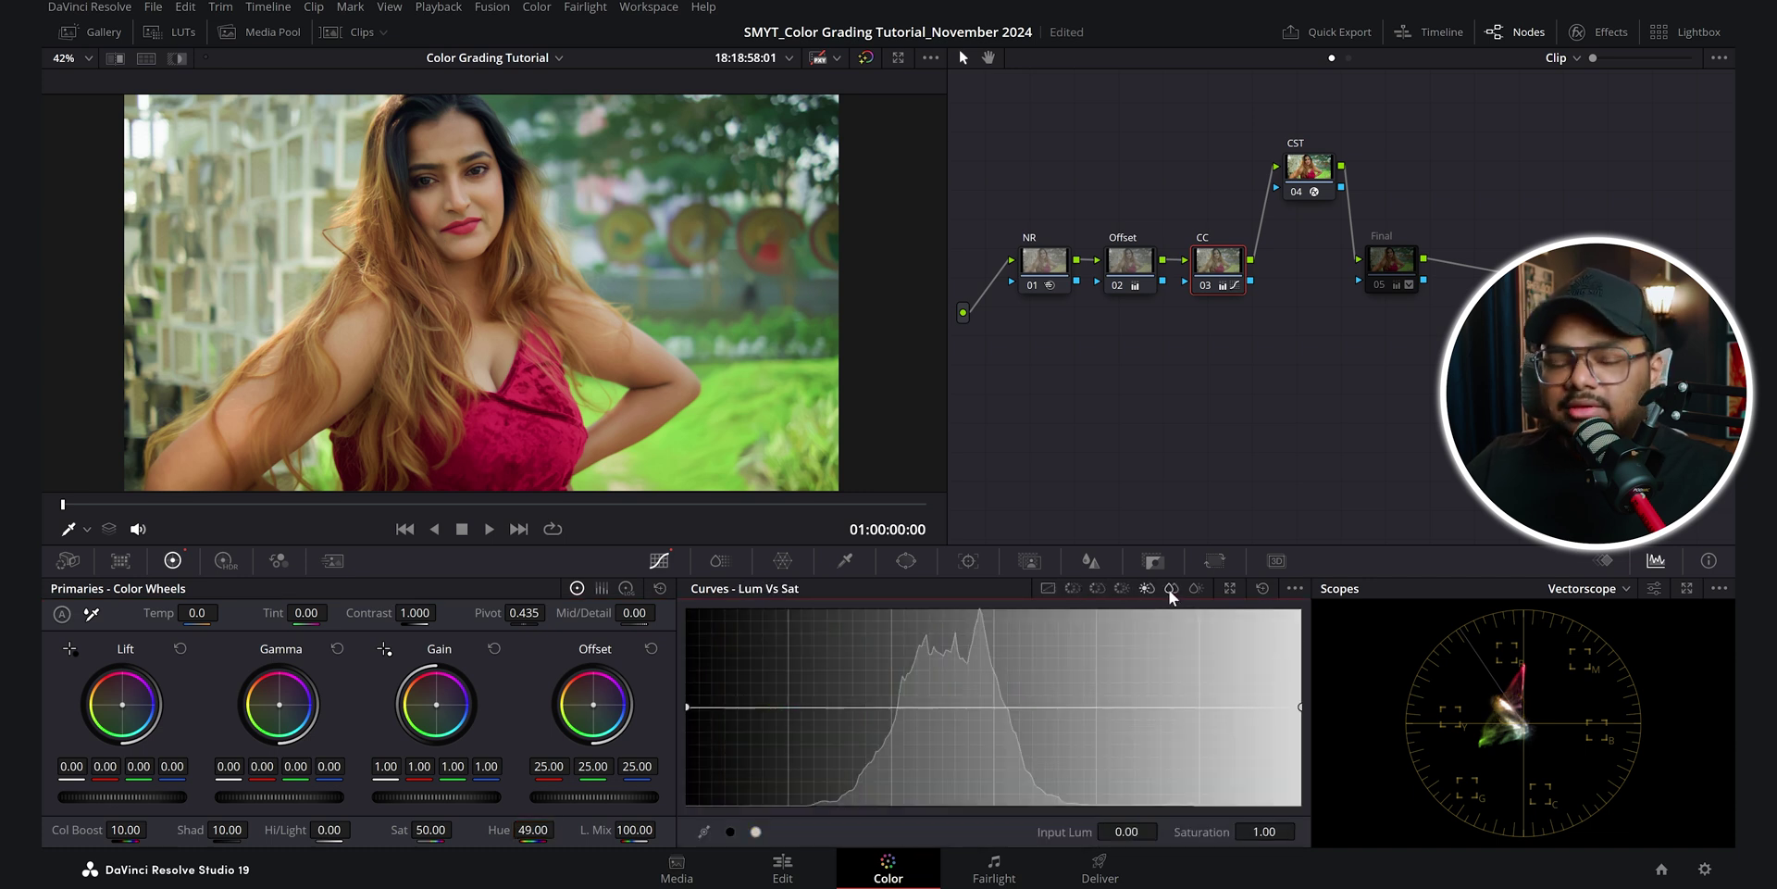
click(1171, 588)
click(1195, 588)
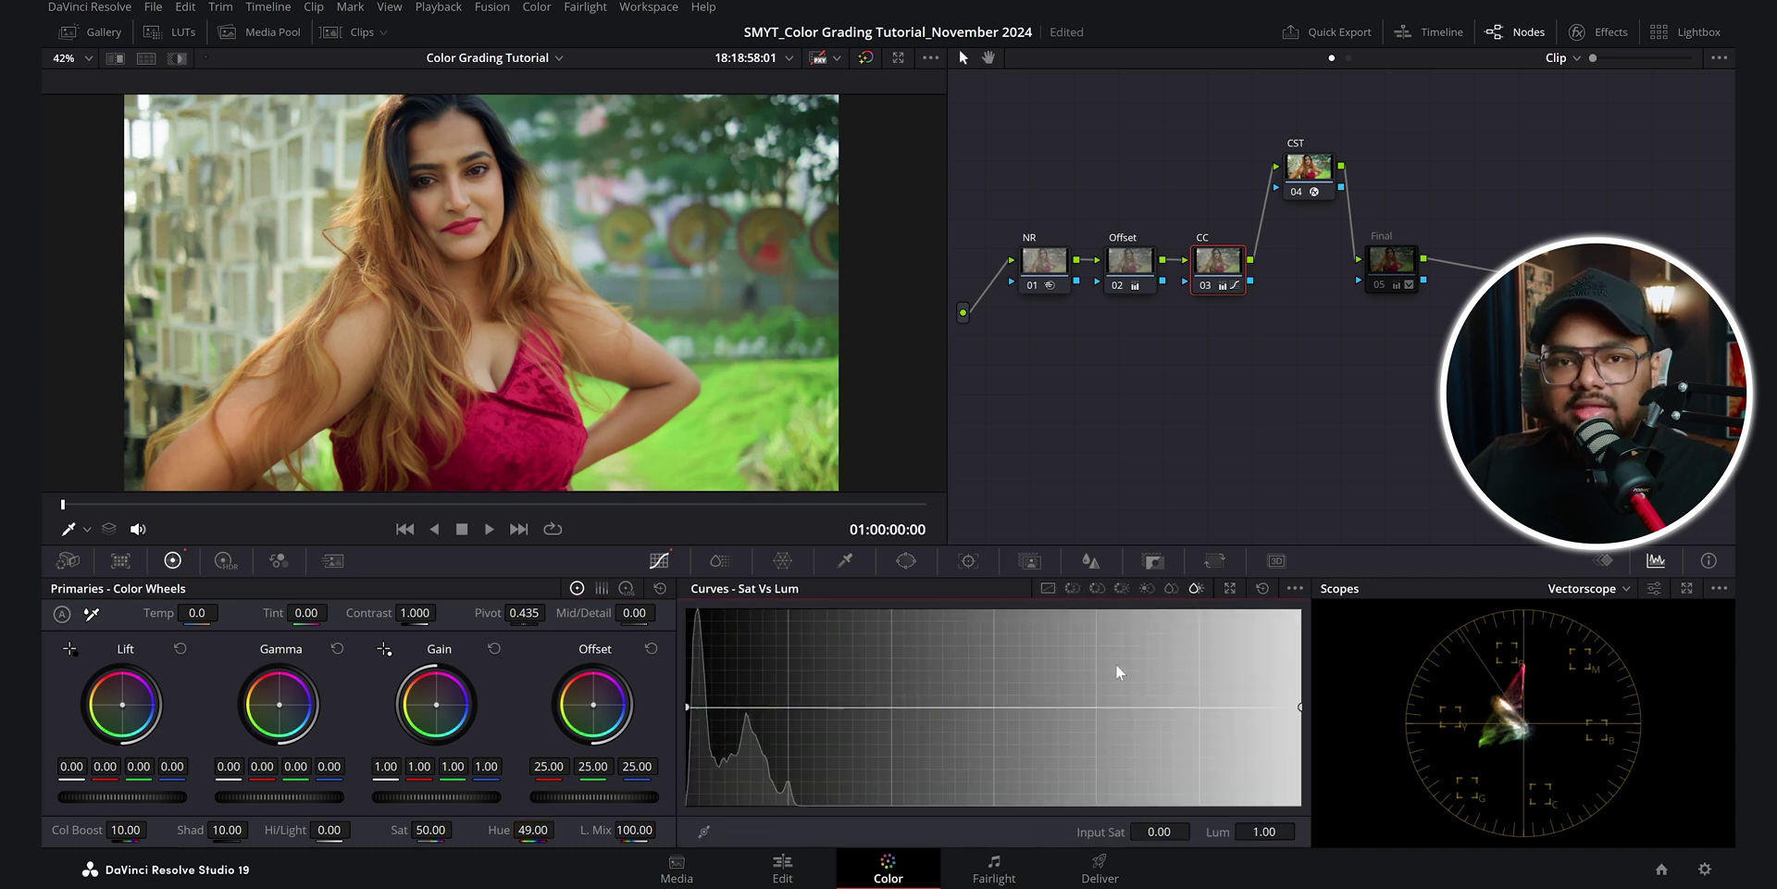
click(1199, 270)
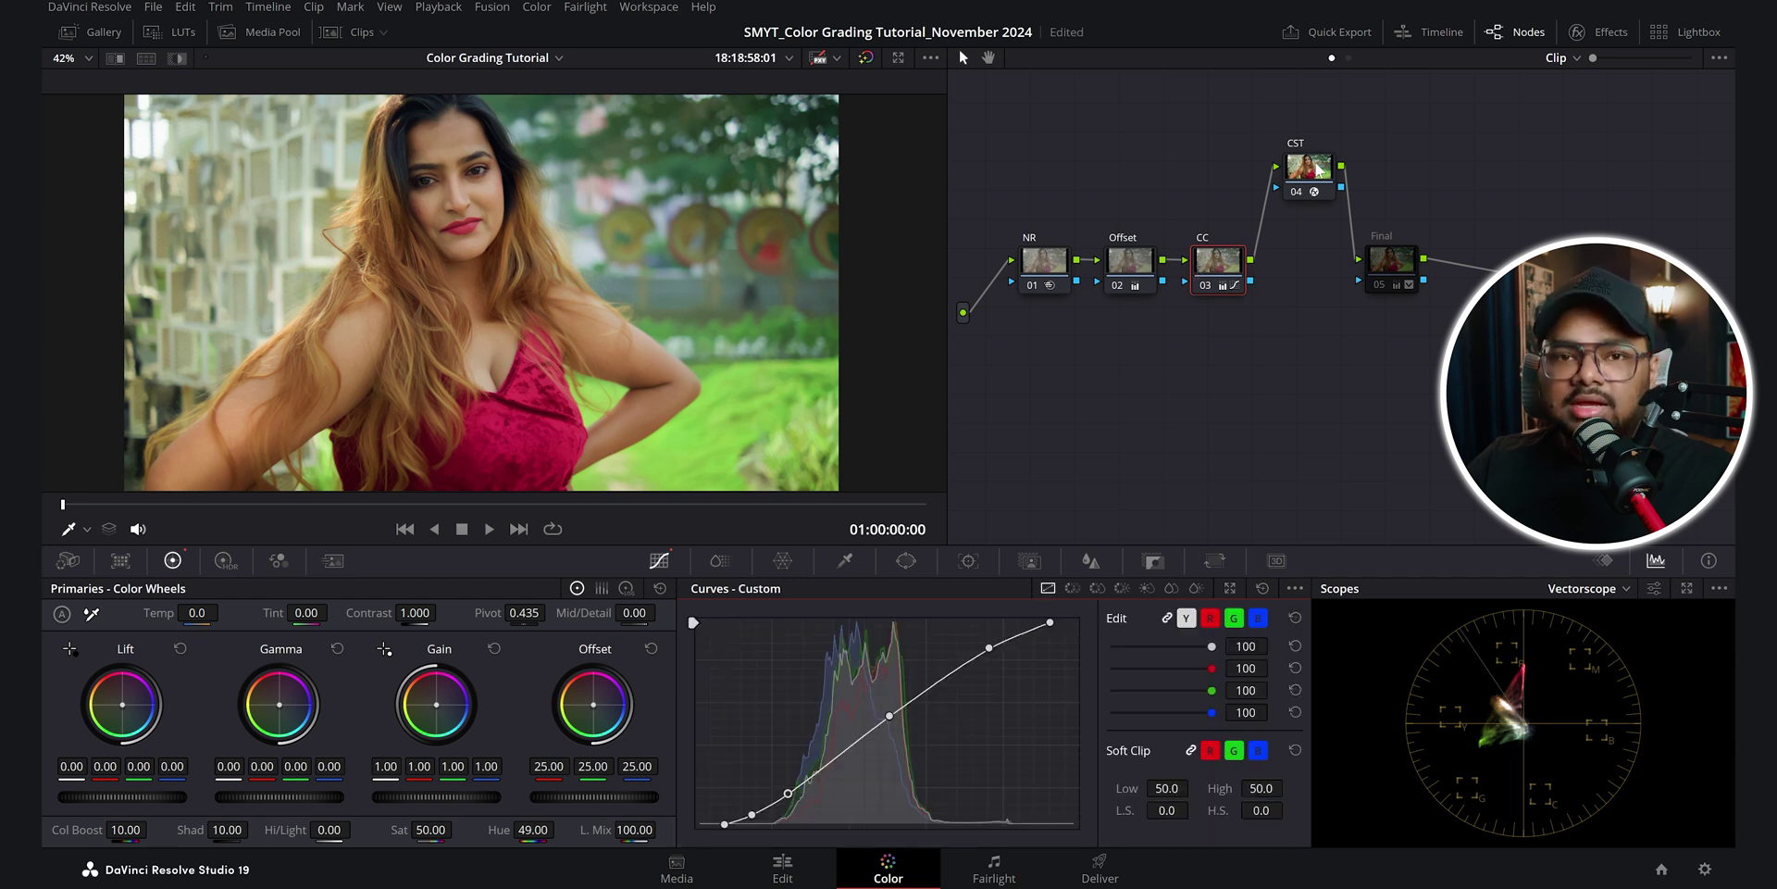
Set the scopes to RGB Parade and load the Final node's grade
click(1589, 589)
click(1604, 618)
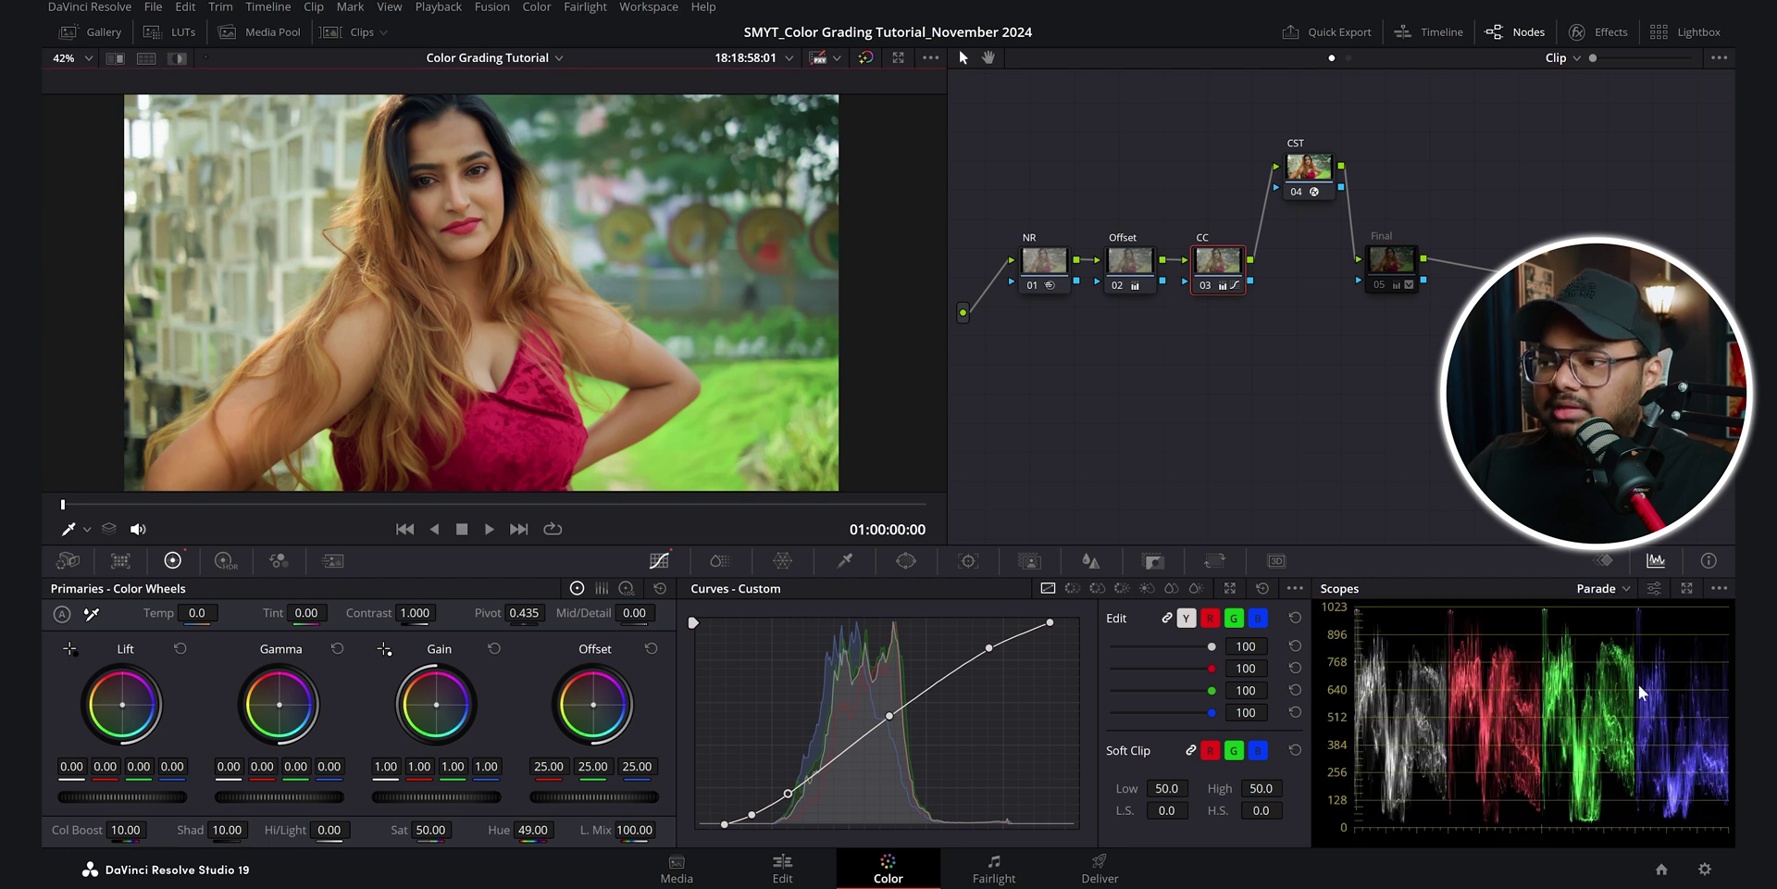
click(1400, 259)
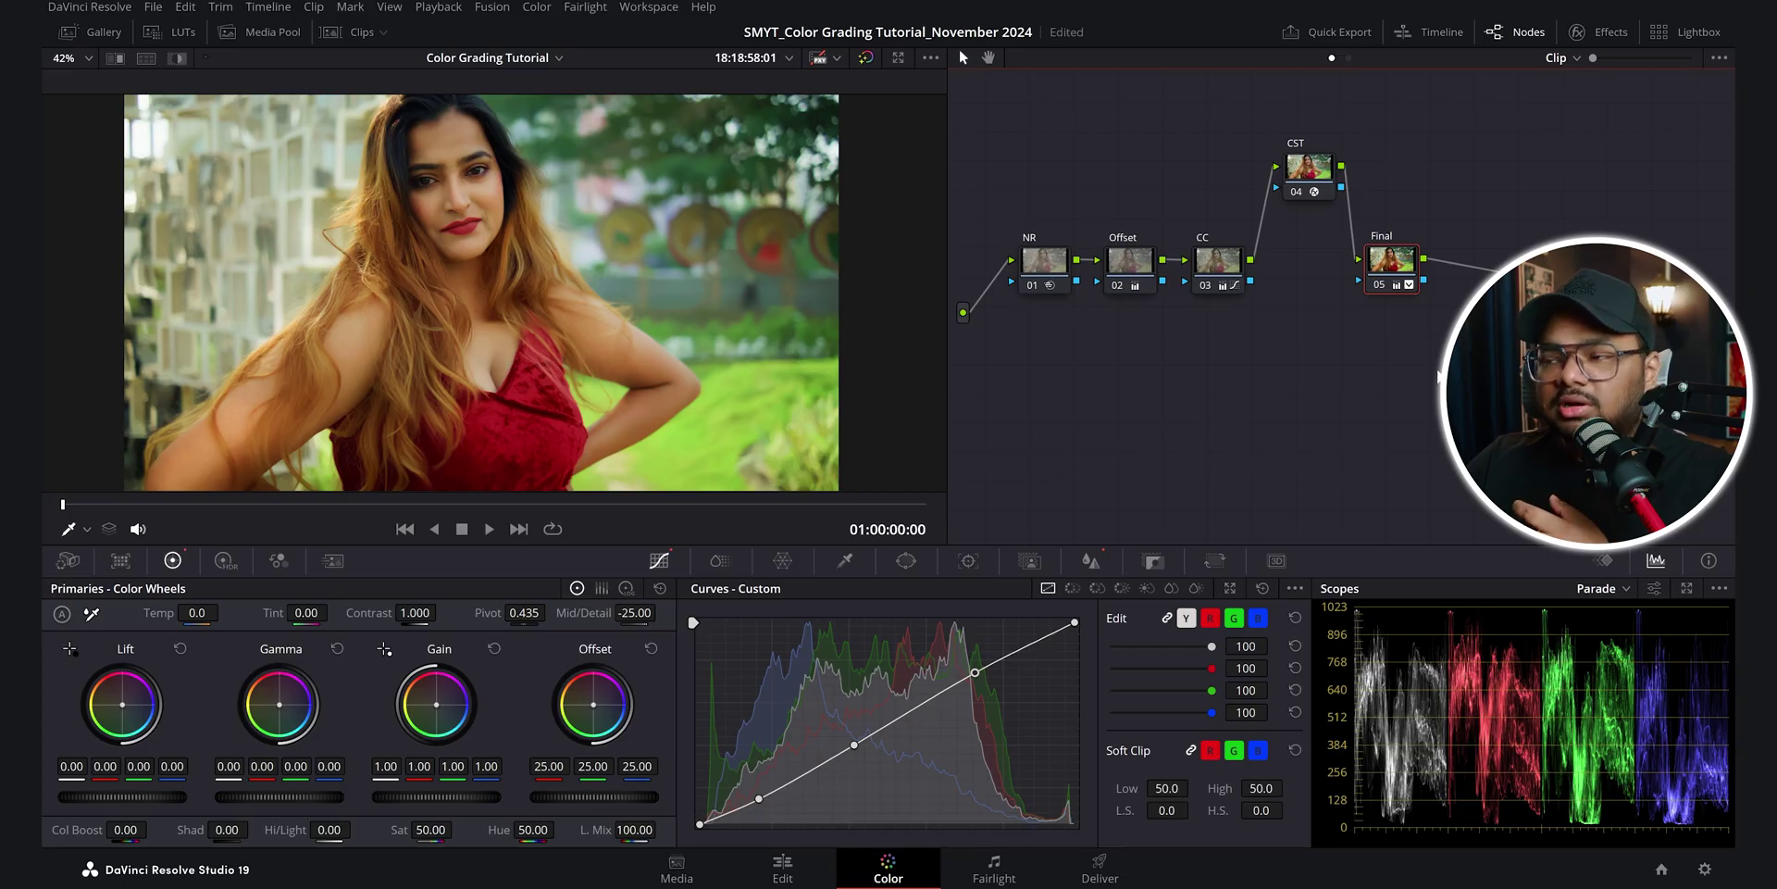
Test a pink shift of the greens in the Final node's Hue vs Hue curve, then revert it
click(1070, 588)
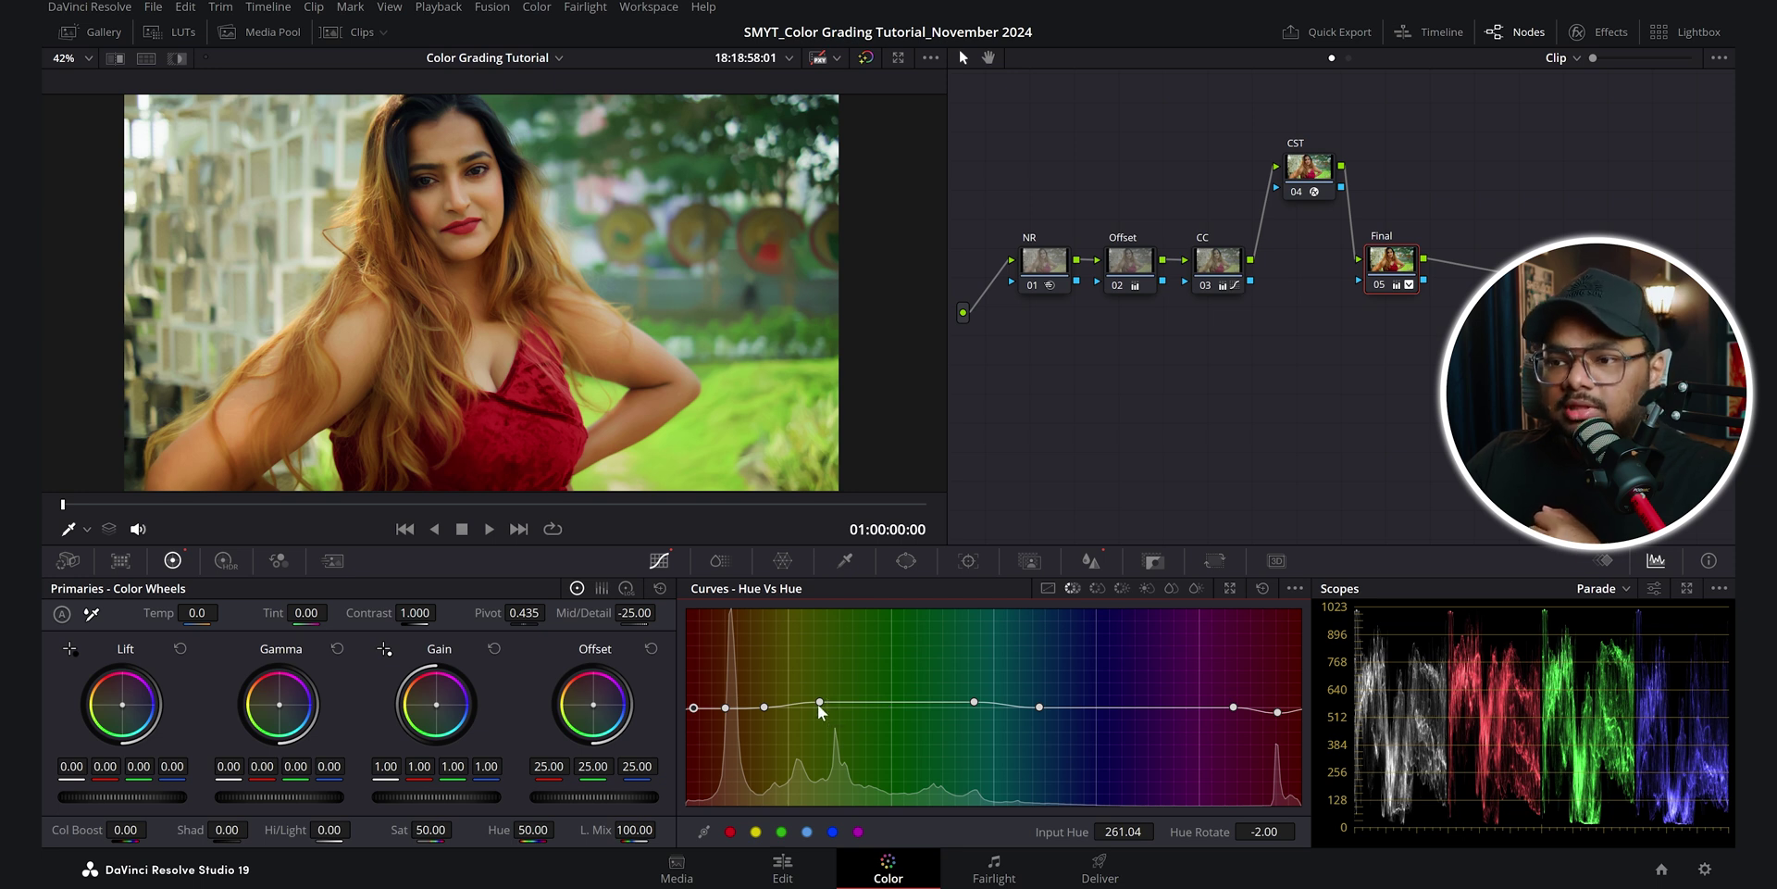
drag(819, 703, 820, 665)
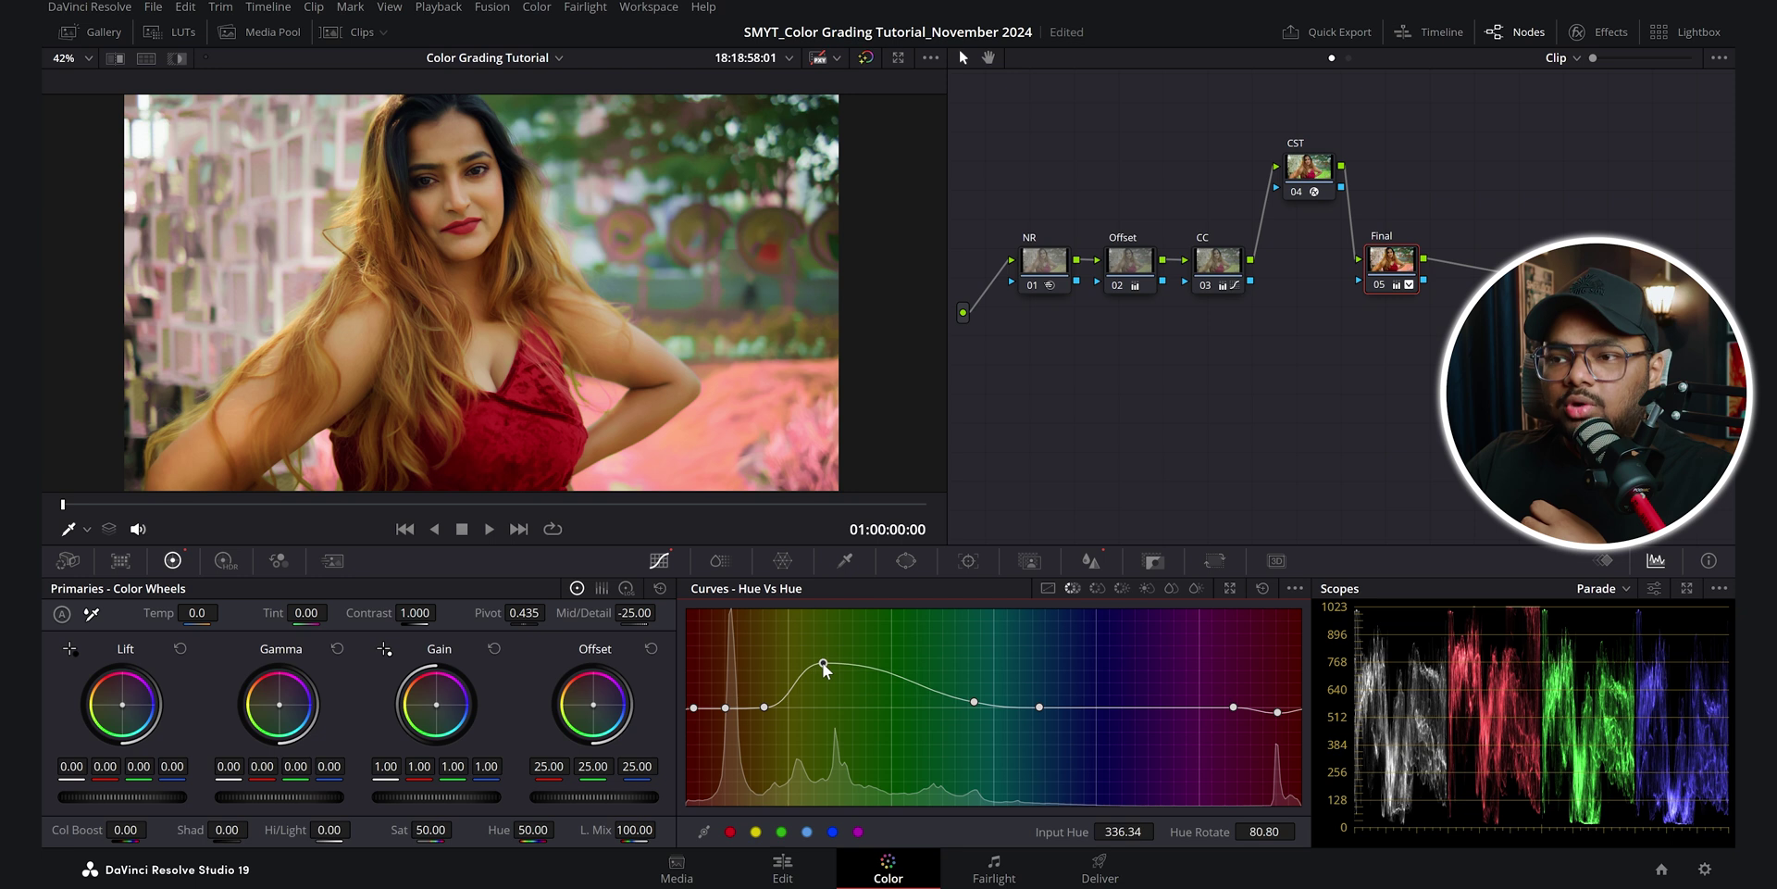
drag(821, 666, 848, 703)
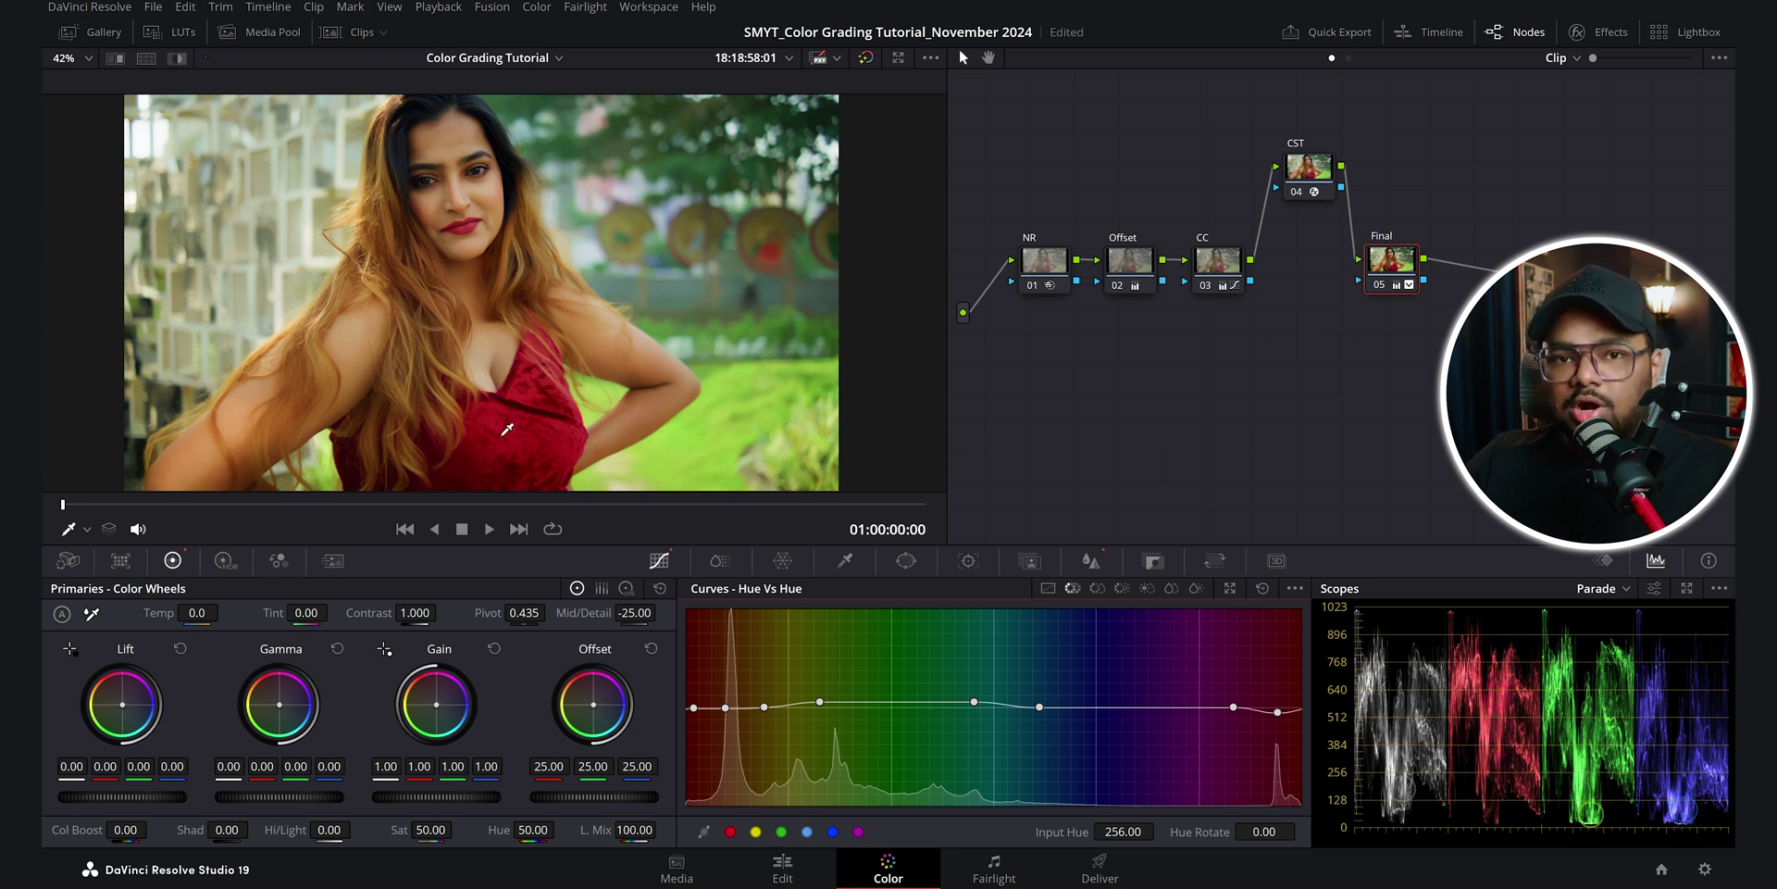
click(1096, 589)
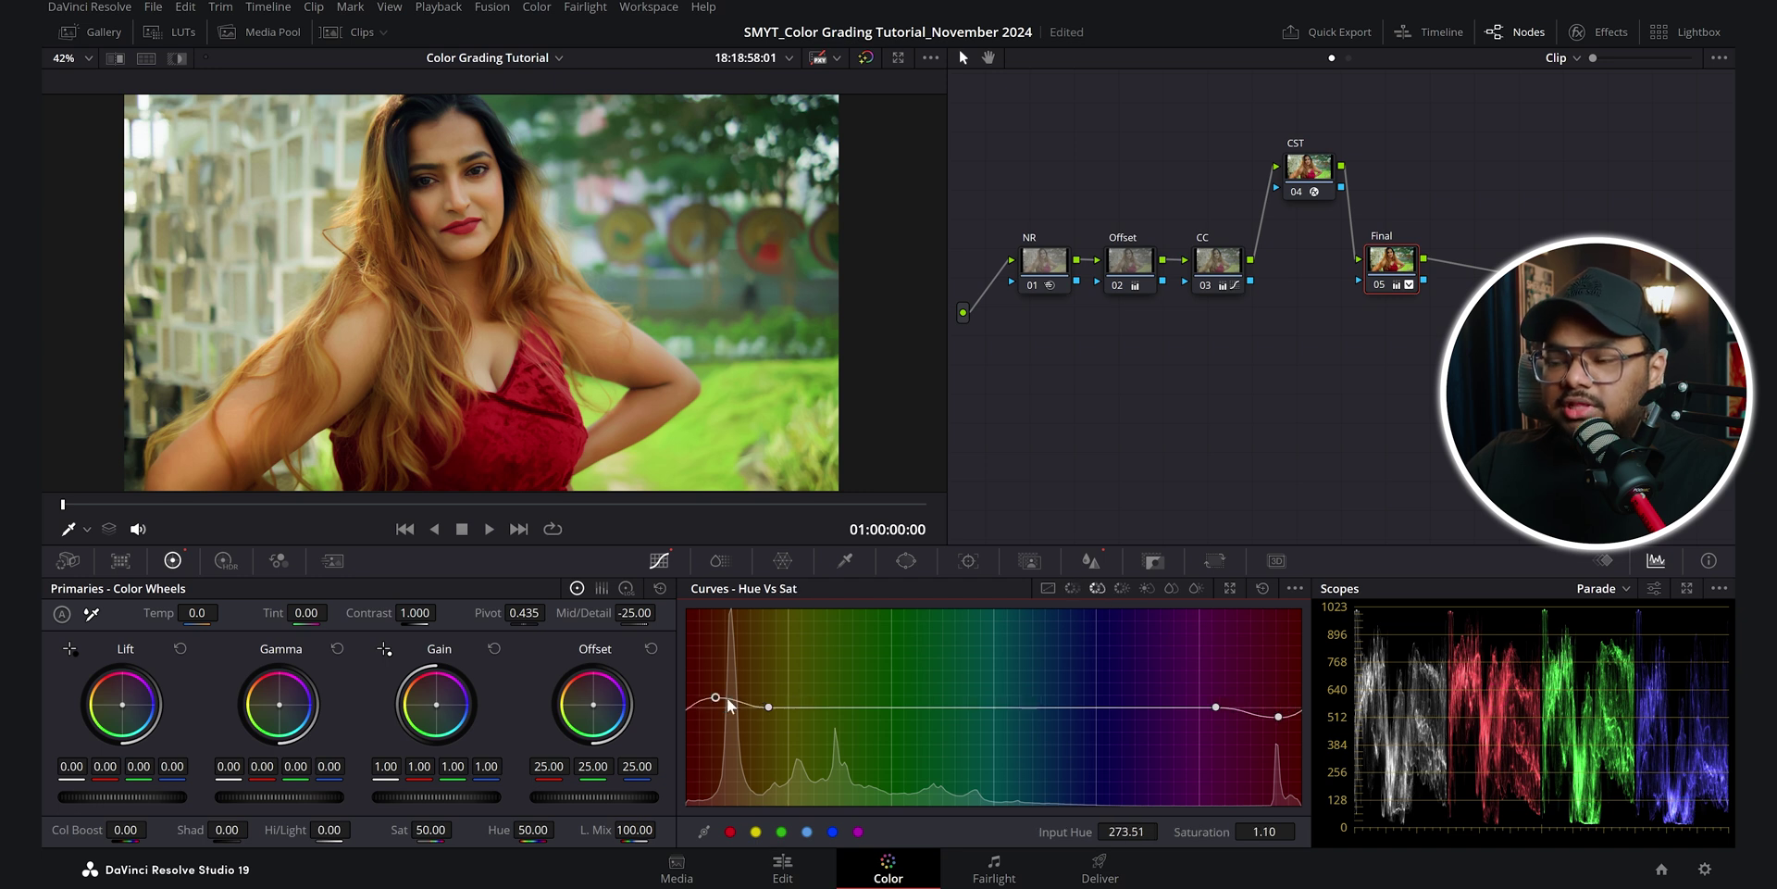
Trial a red saturation boost in Hue vs Sat with the vectorscope, then undo it
mouse_move(1278, 717)
mouse_down()
mouse_move(1281, 757)
mouse_move(1288, 692)
mouse_move(1279, 707)
mouse_up()
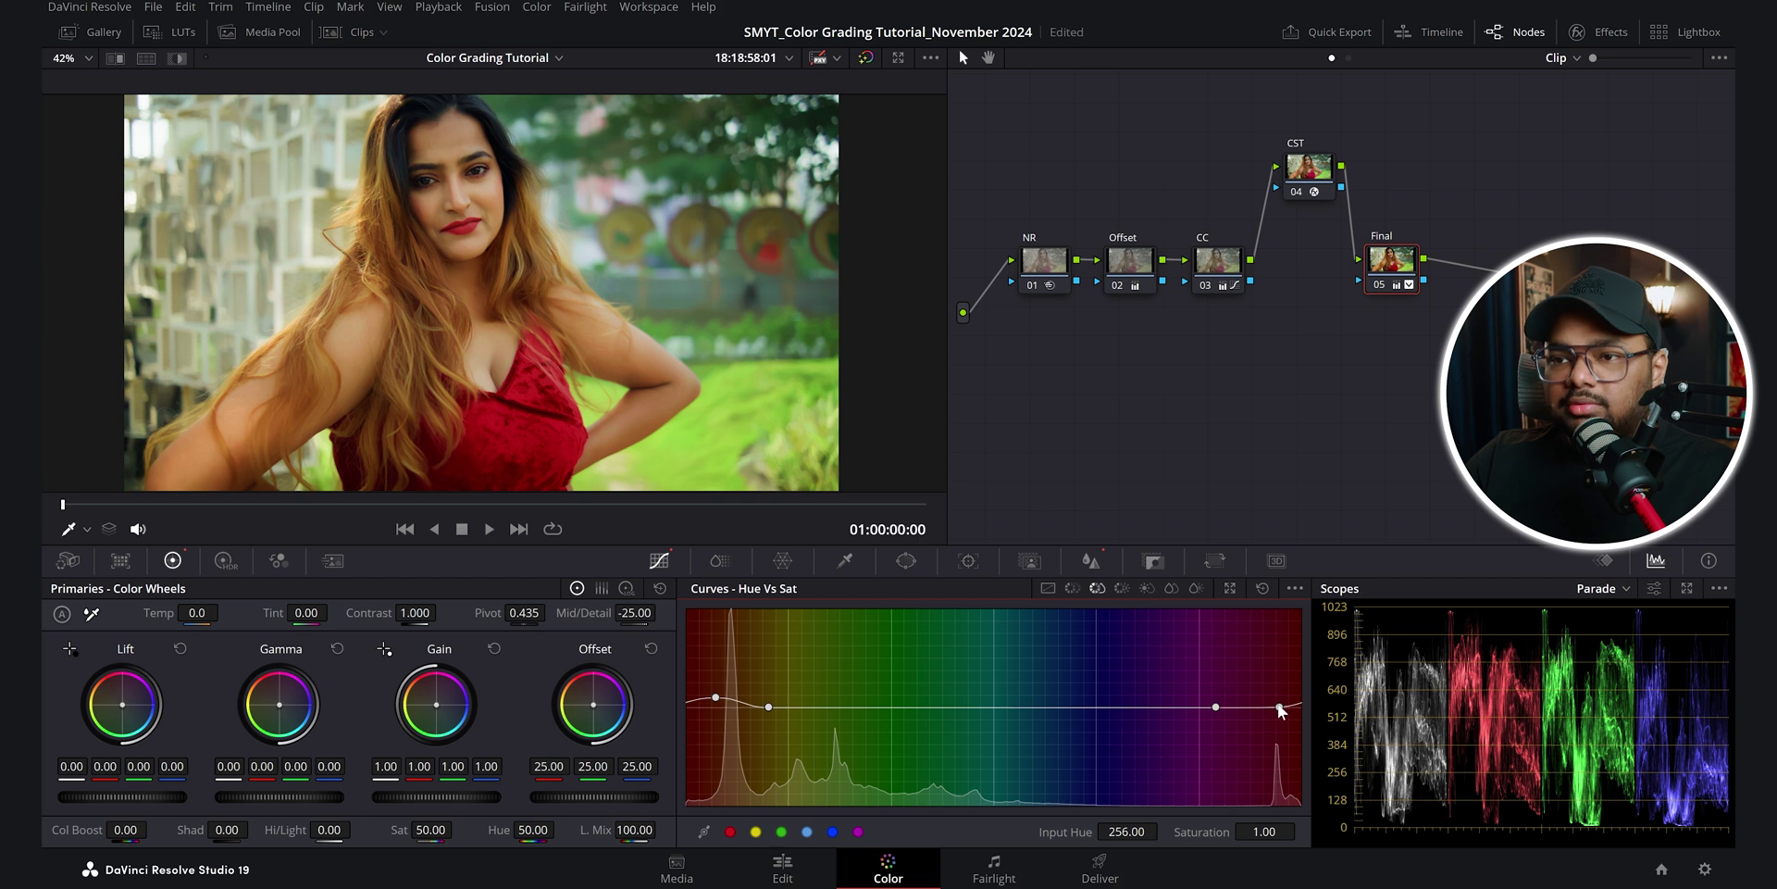
click(1611, 589)
click(1618, 655)
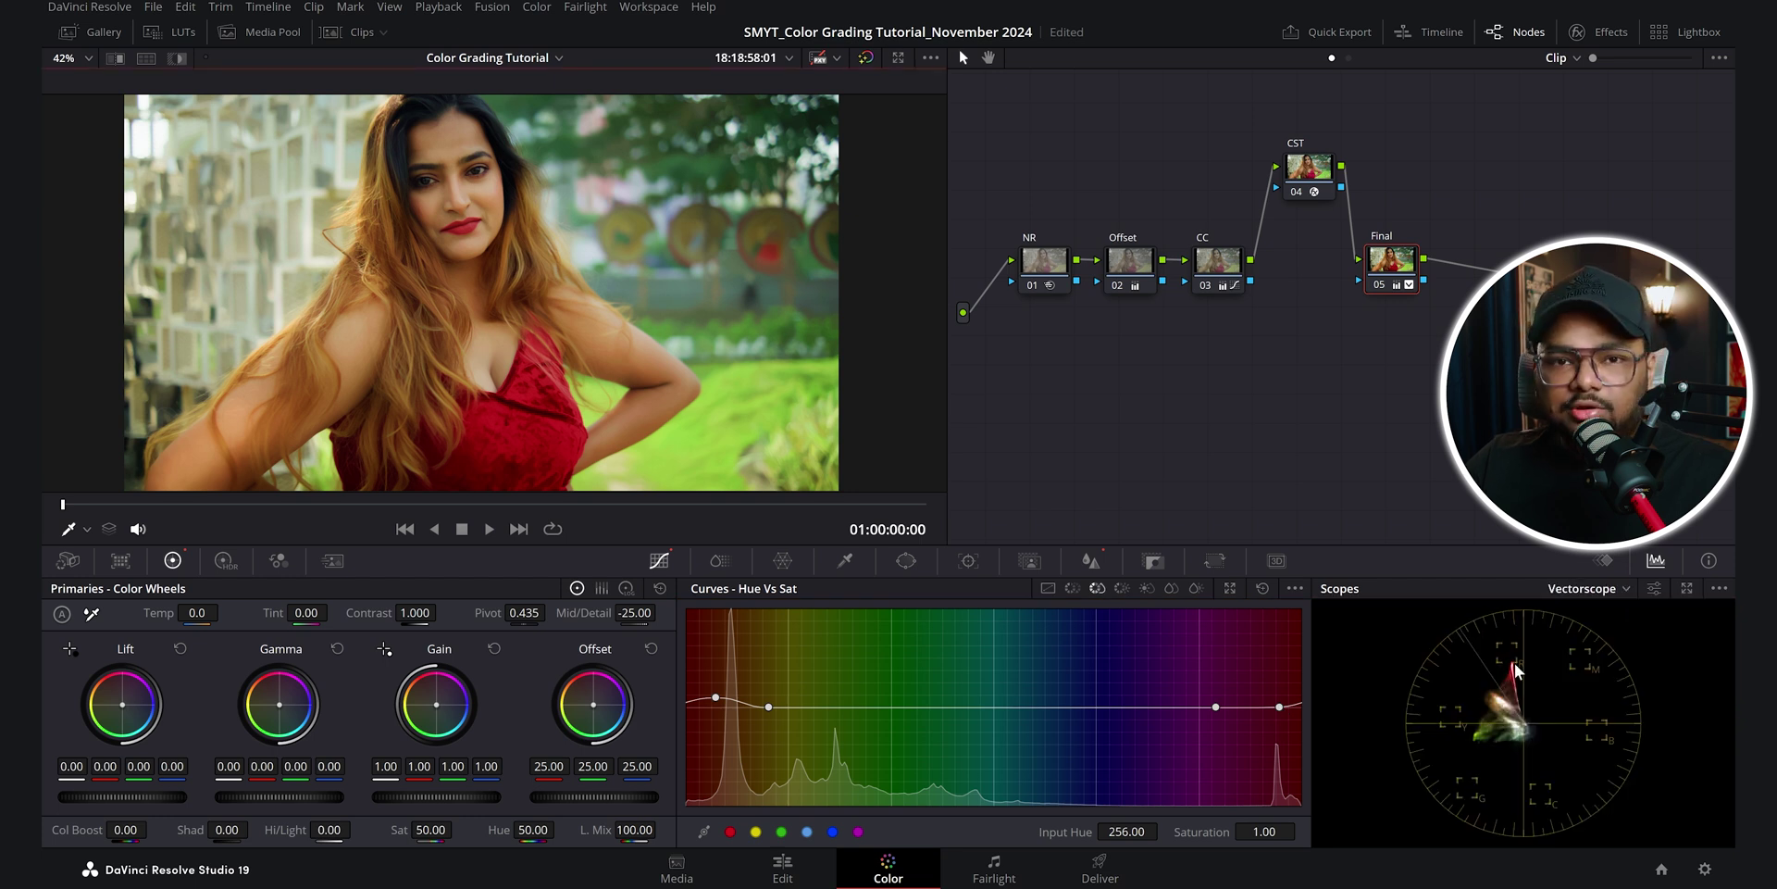
key(ctrl+z)
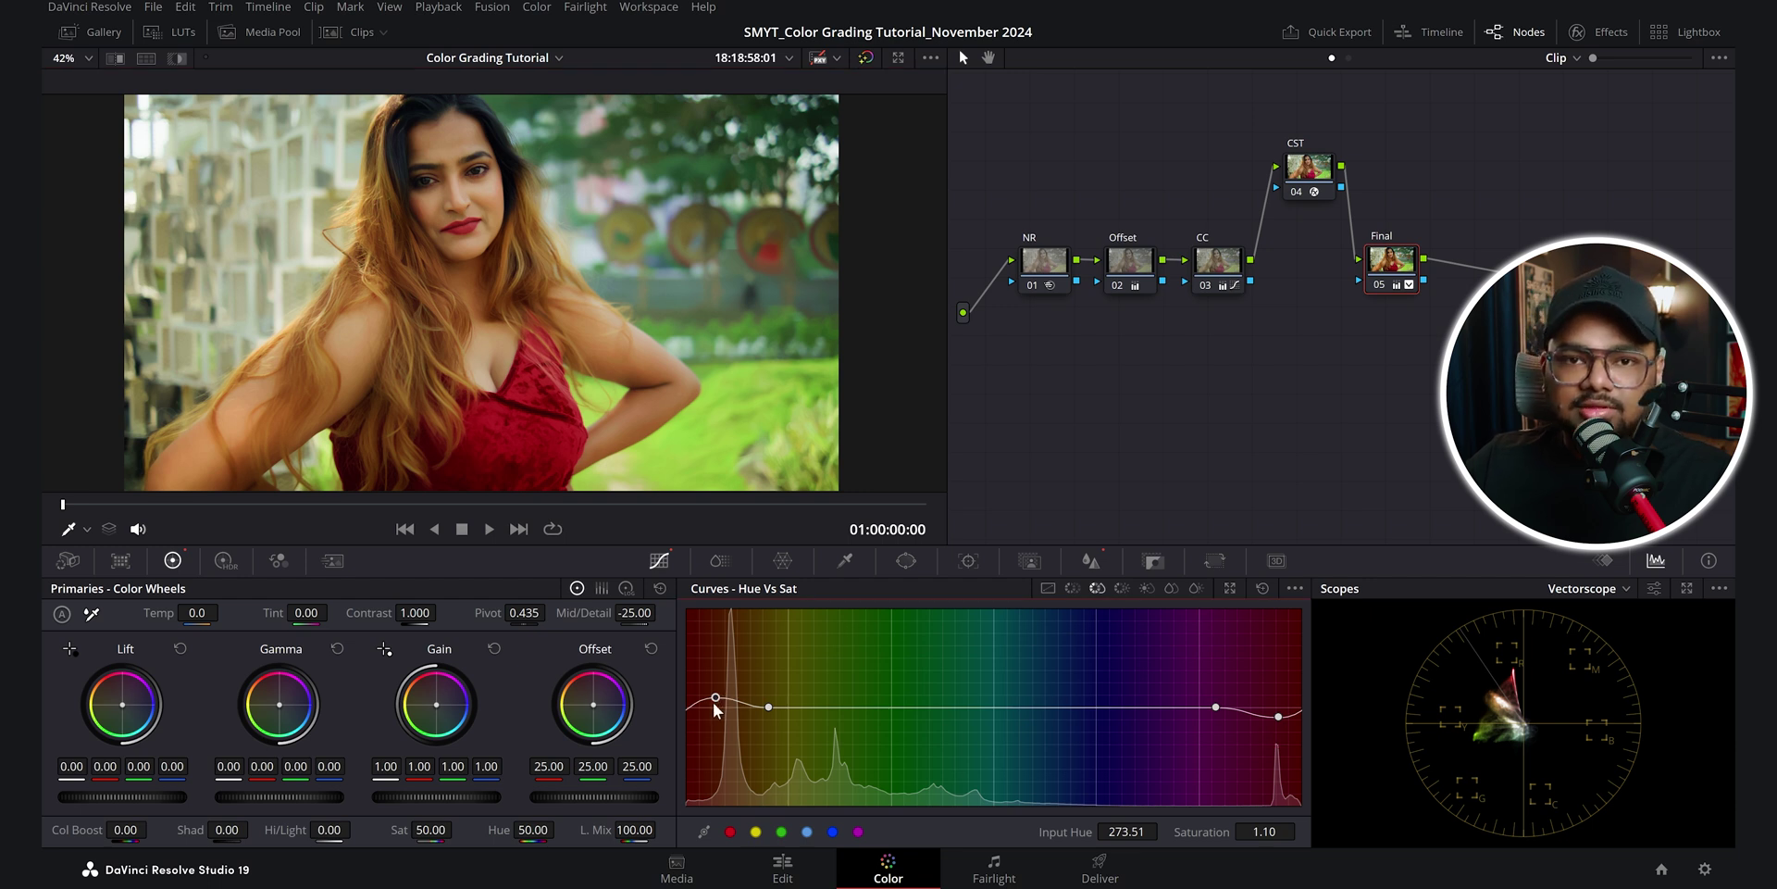
Reset the Hue vs Lum curve, then undo to keep its 0.85 adjustment
click(1121, 588)
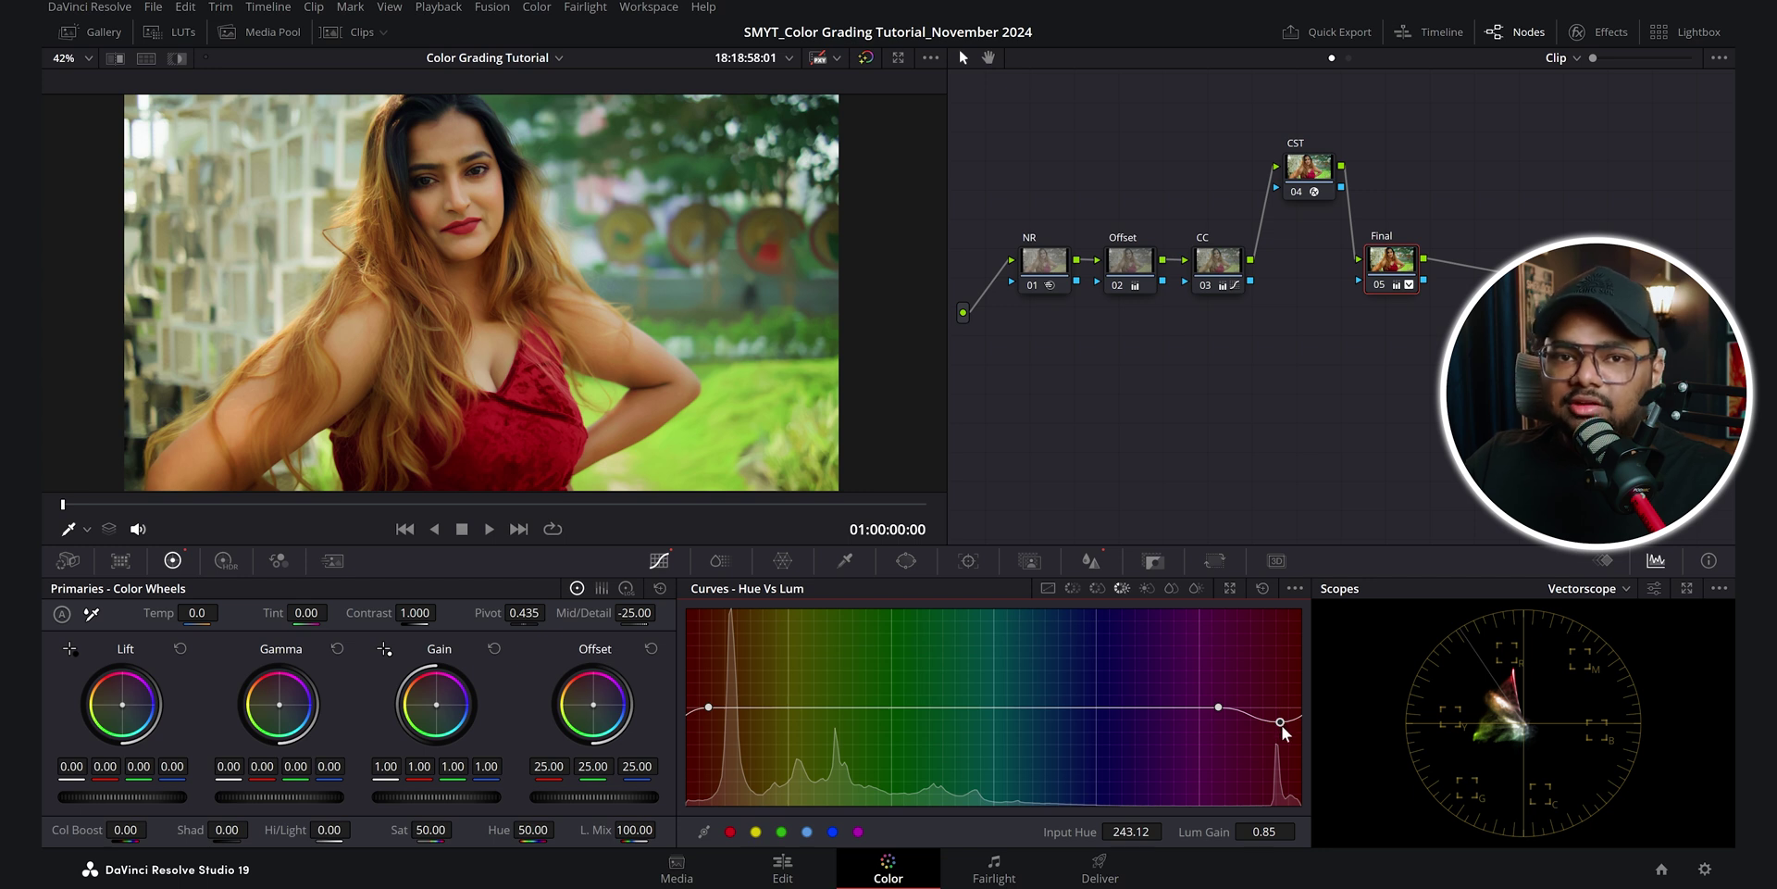
click(1264, 589)
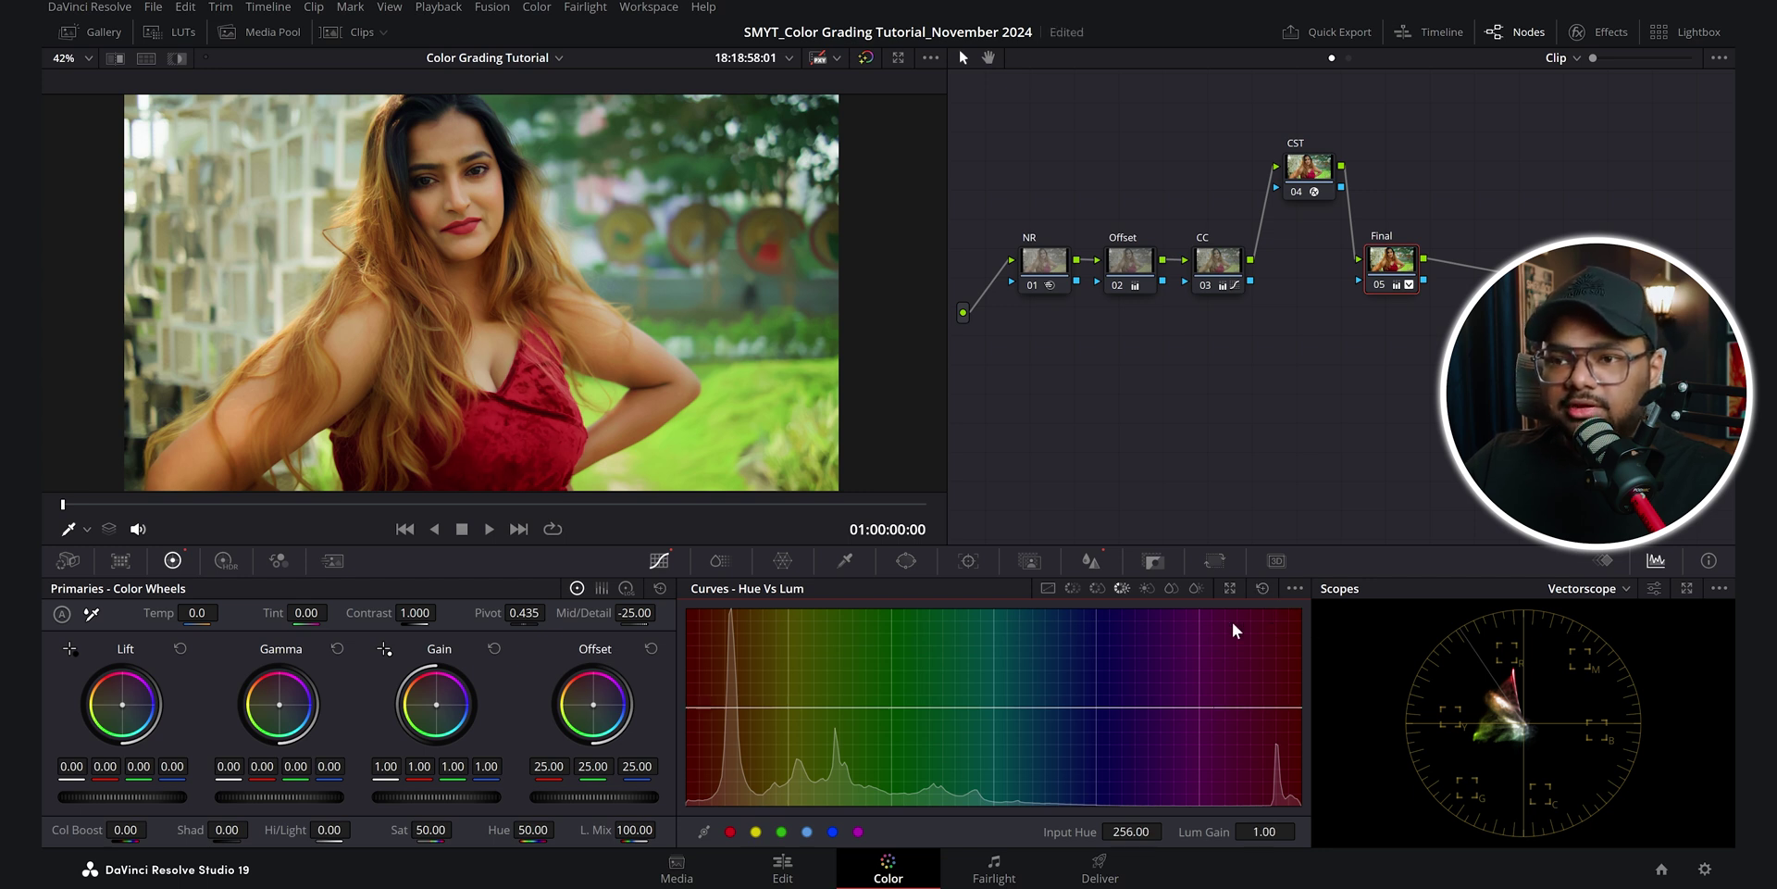
key(ctrl+z)
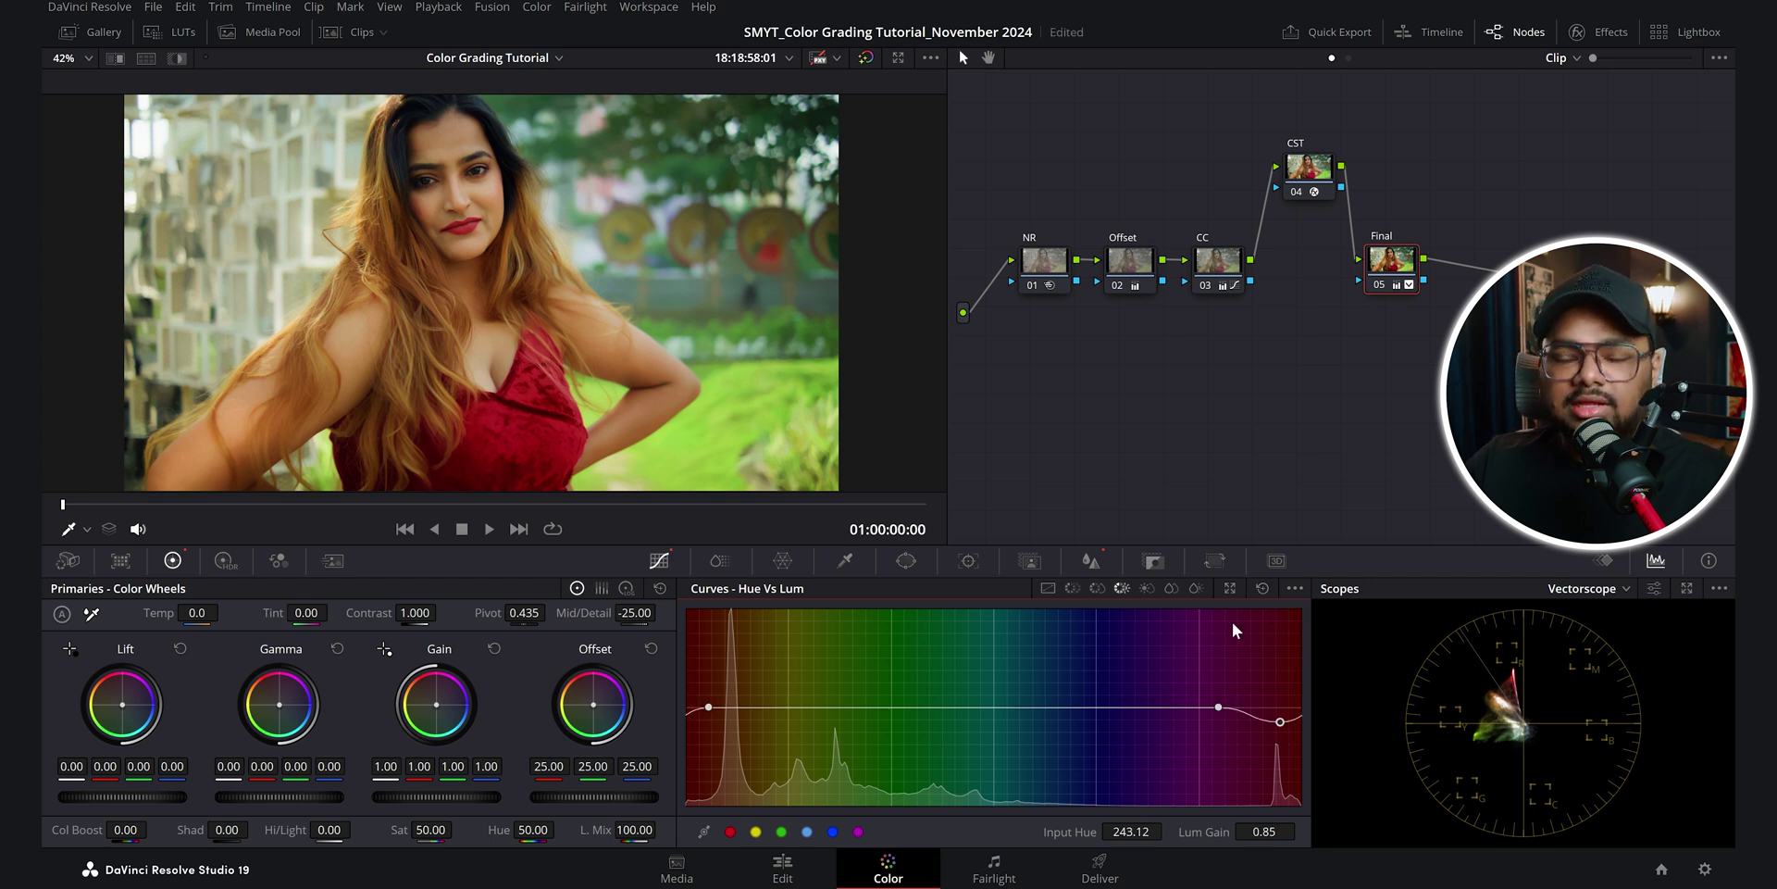
click(1146, 588)
Return to custom curves, open the Blur palette, and disable all nodes with Alt+D
click(1171, 588)
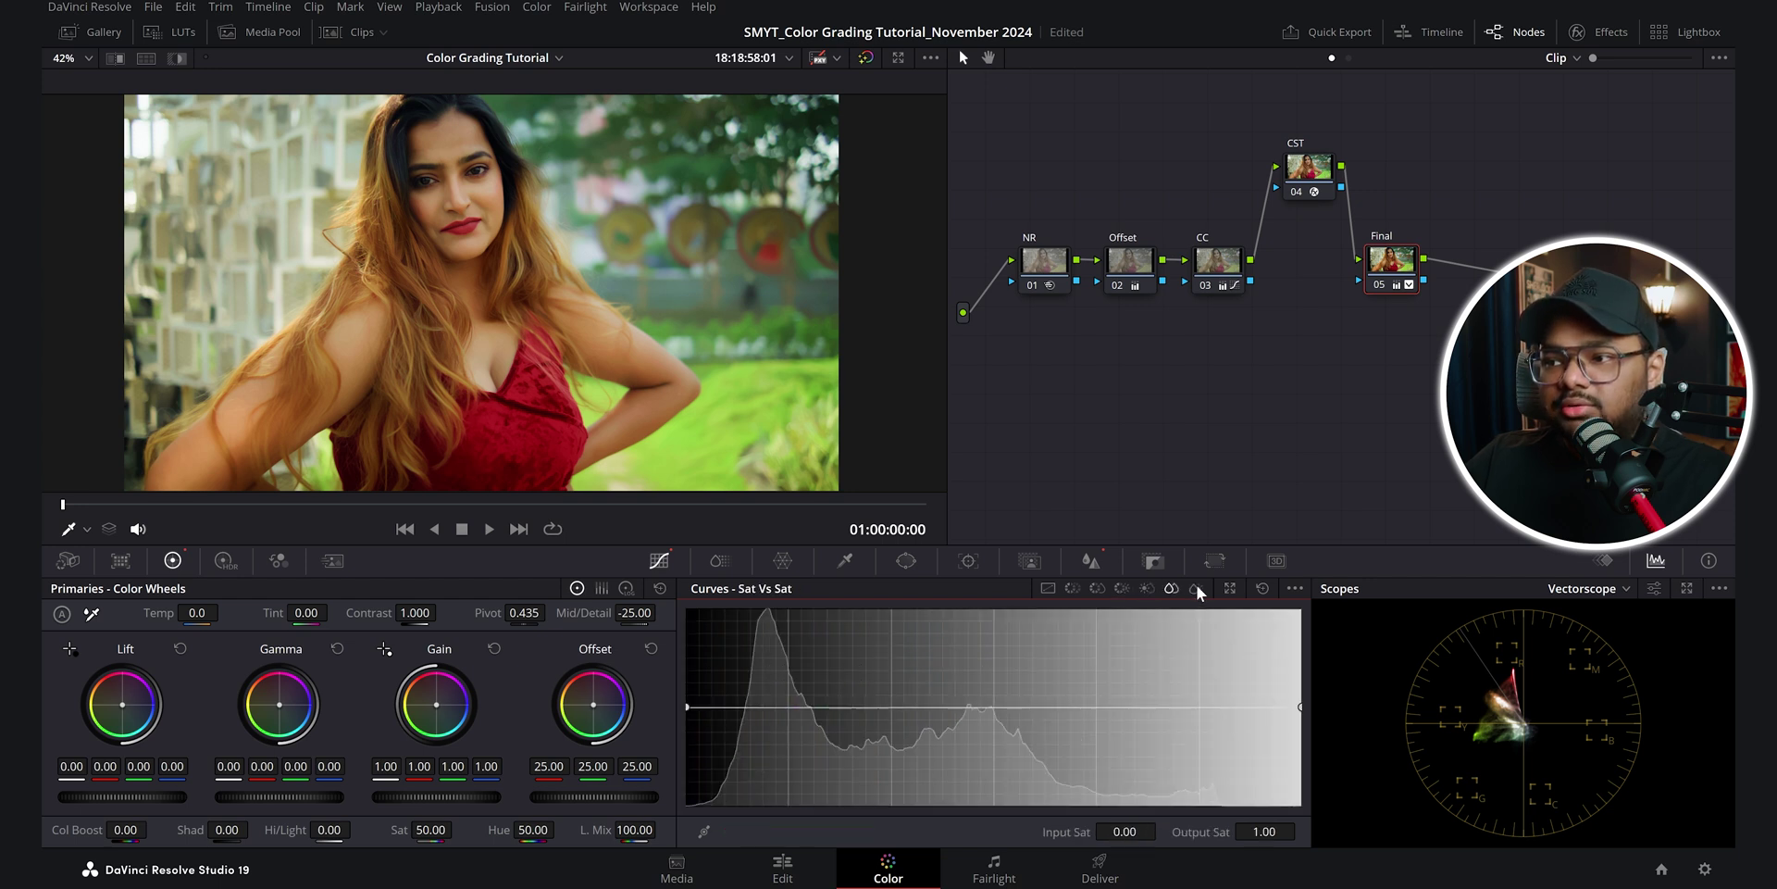
click(1196, 589)
click(1094, 561)
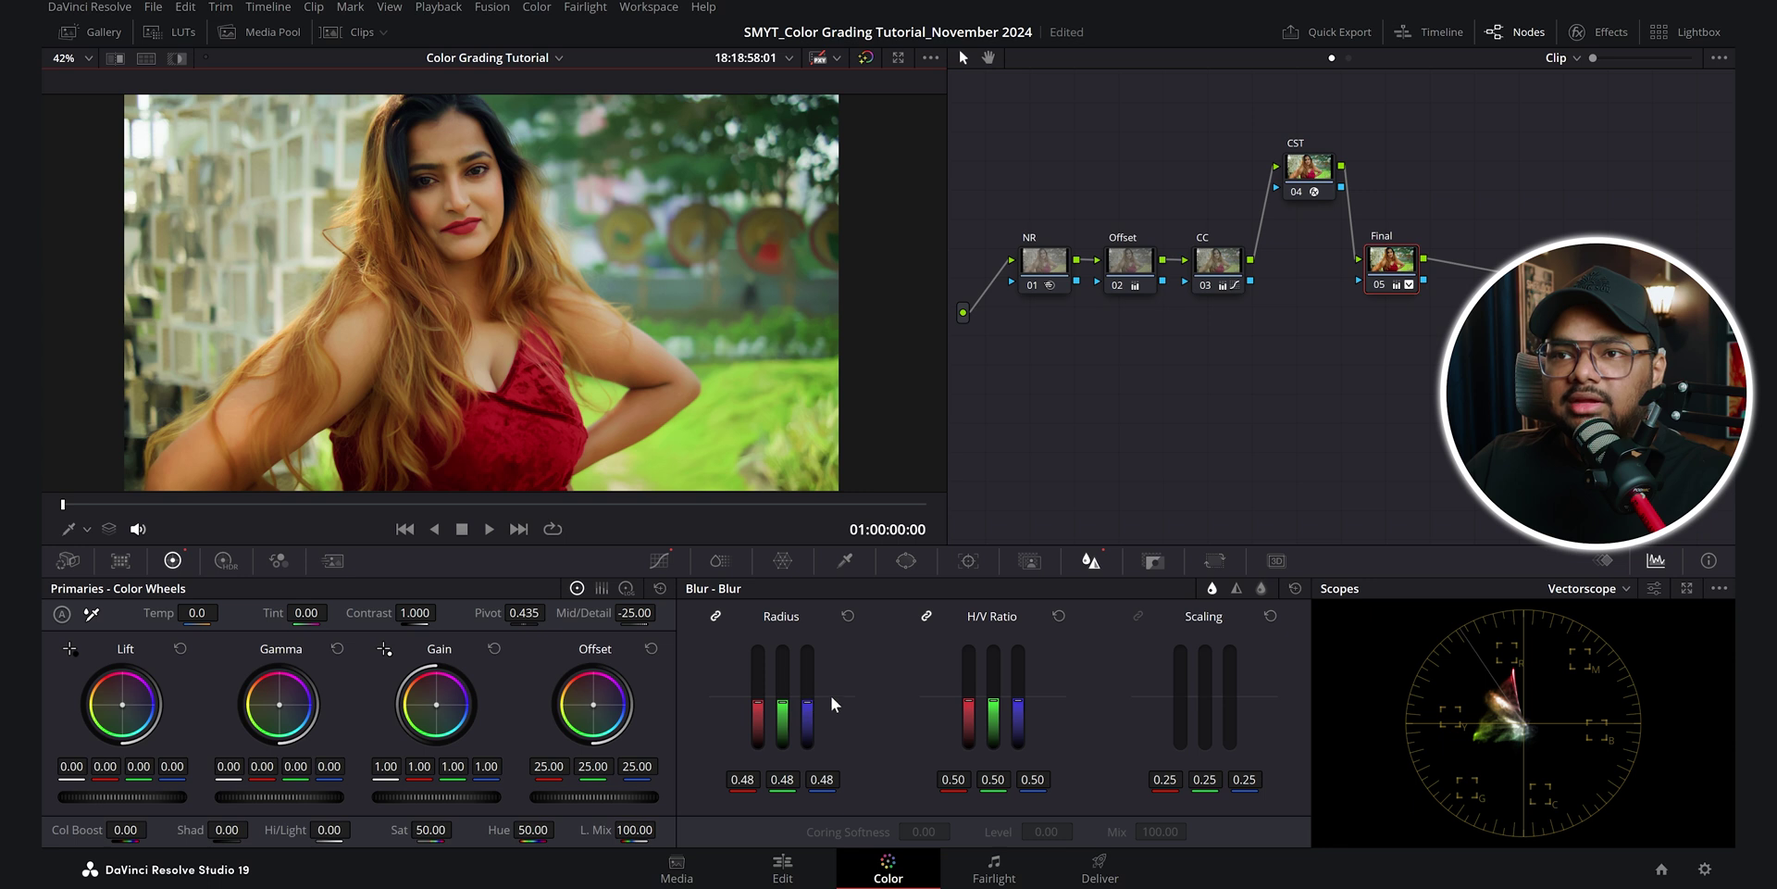
key(alt+d)
key(alt+d)
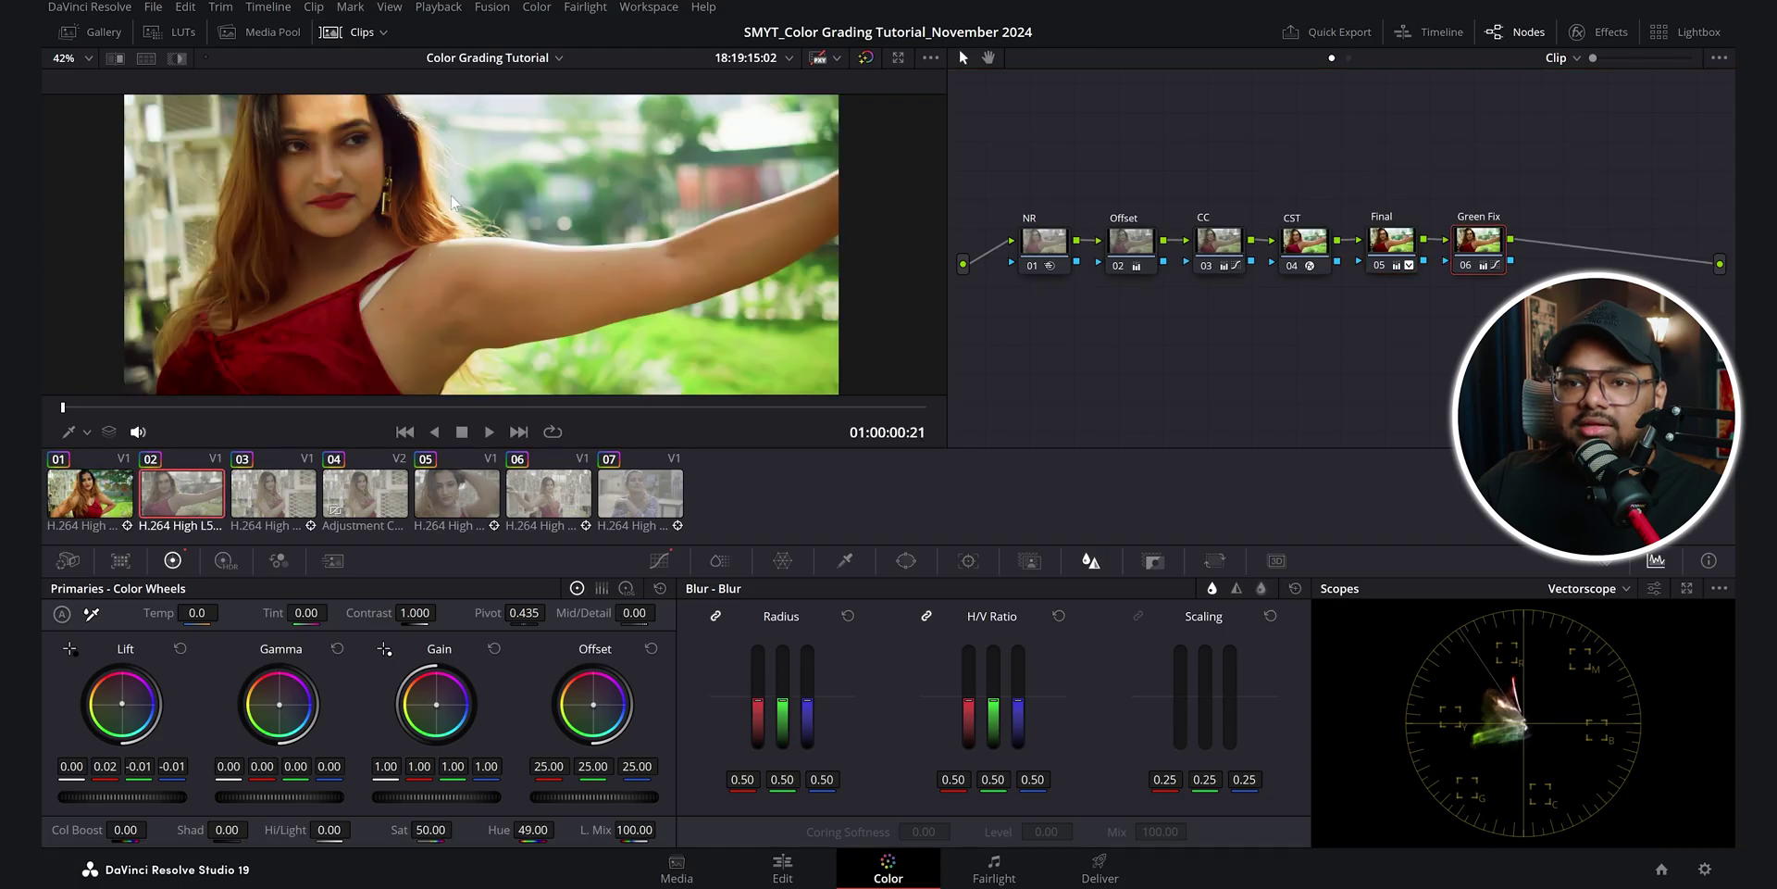
Disable all the second clip's nodes to view the ungraded footage, then inspect the Offset node
scroll(452, 202, down, 2)
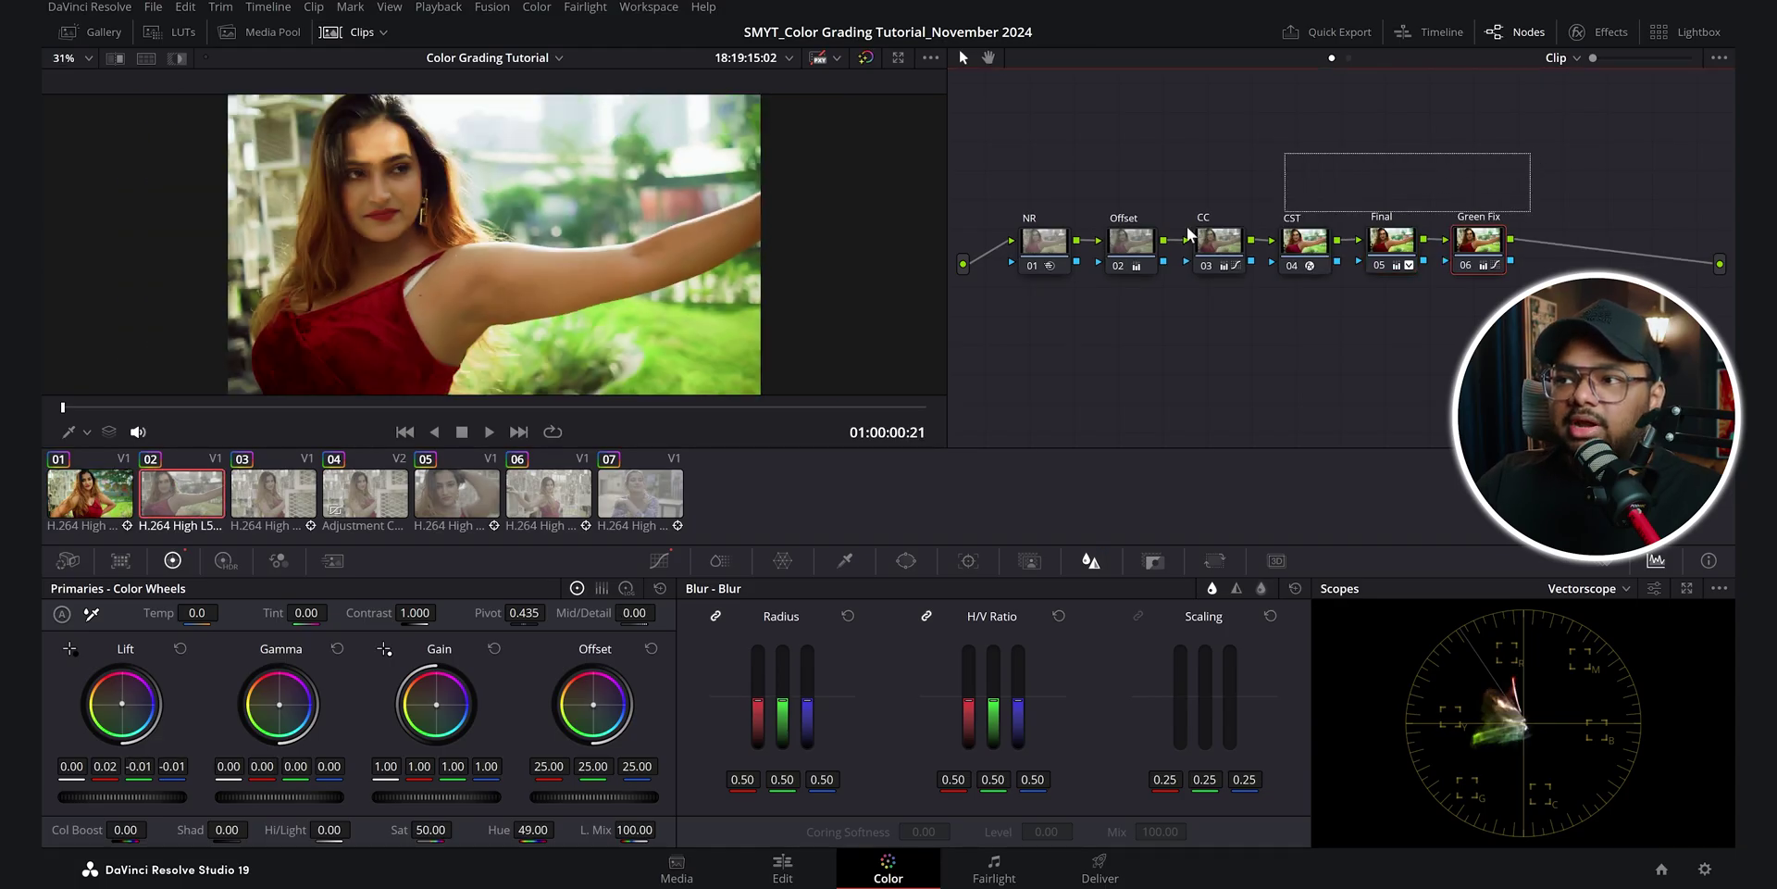
click(1299, 246)
key(shift+d)
key(shift+d)
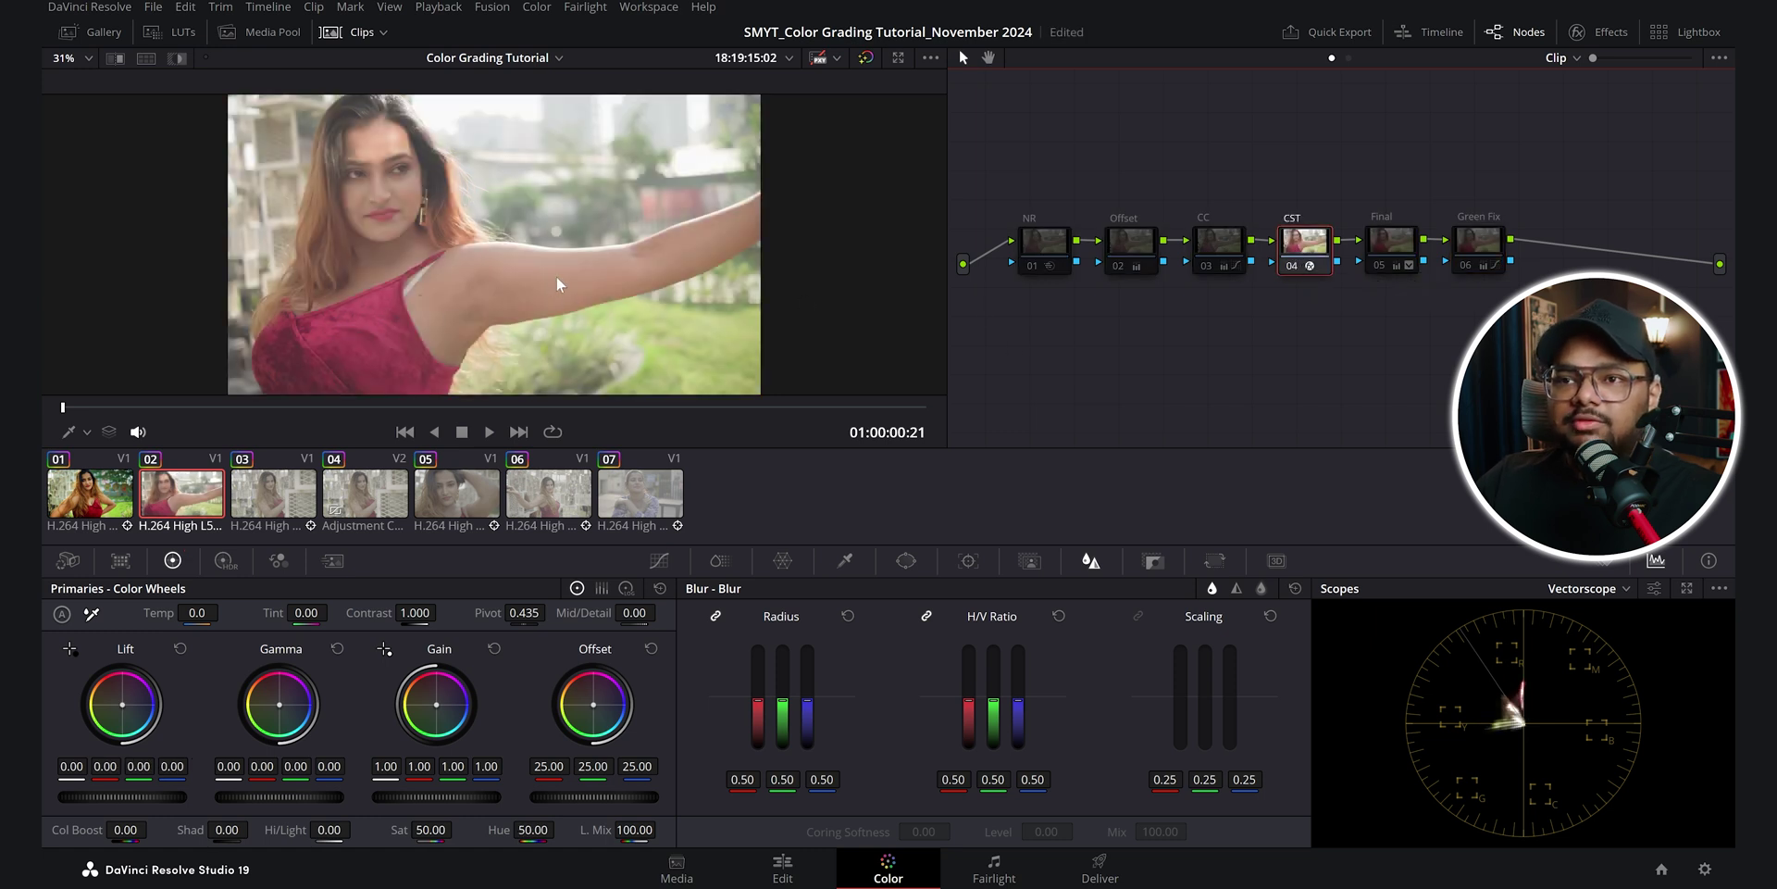
click(1131, 236)
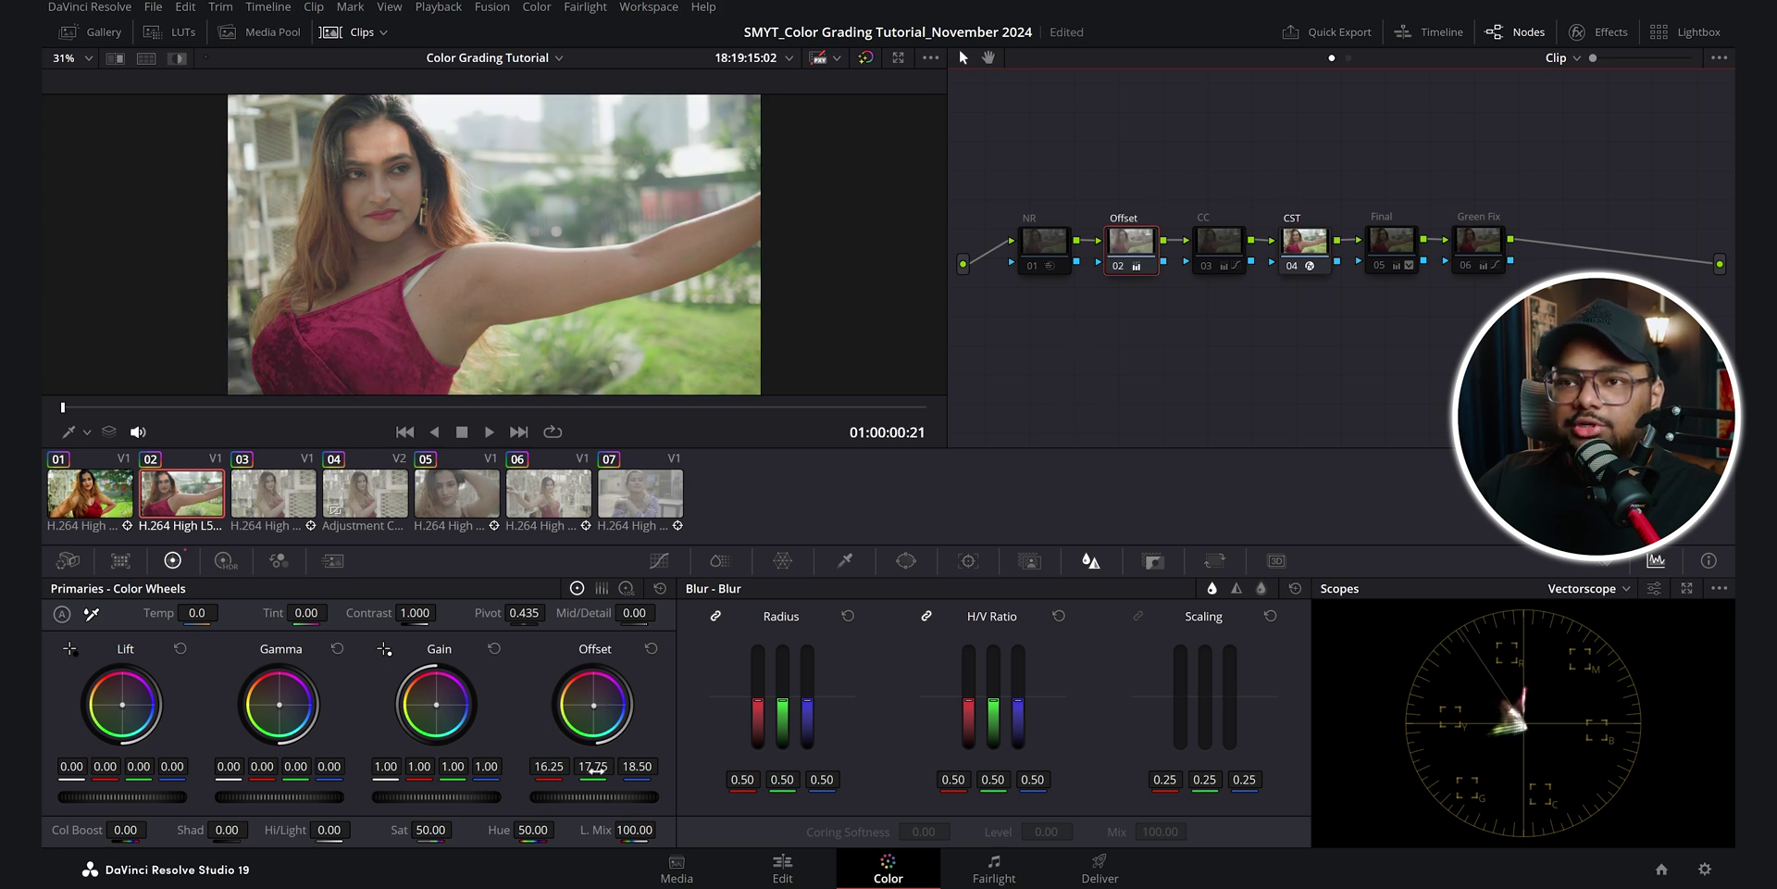
Re-enable the NR and CC nodes and show the CC node's custom curves
click(1050, 252)
click(1033, 265)
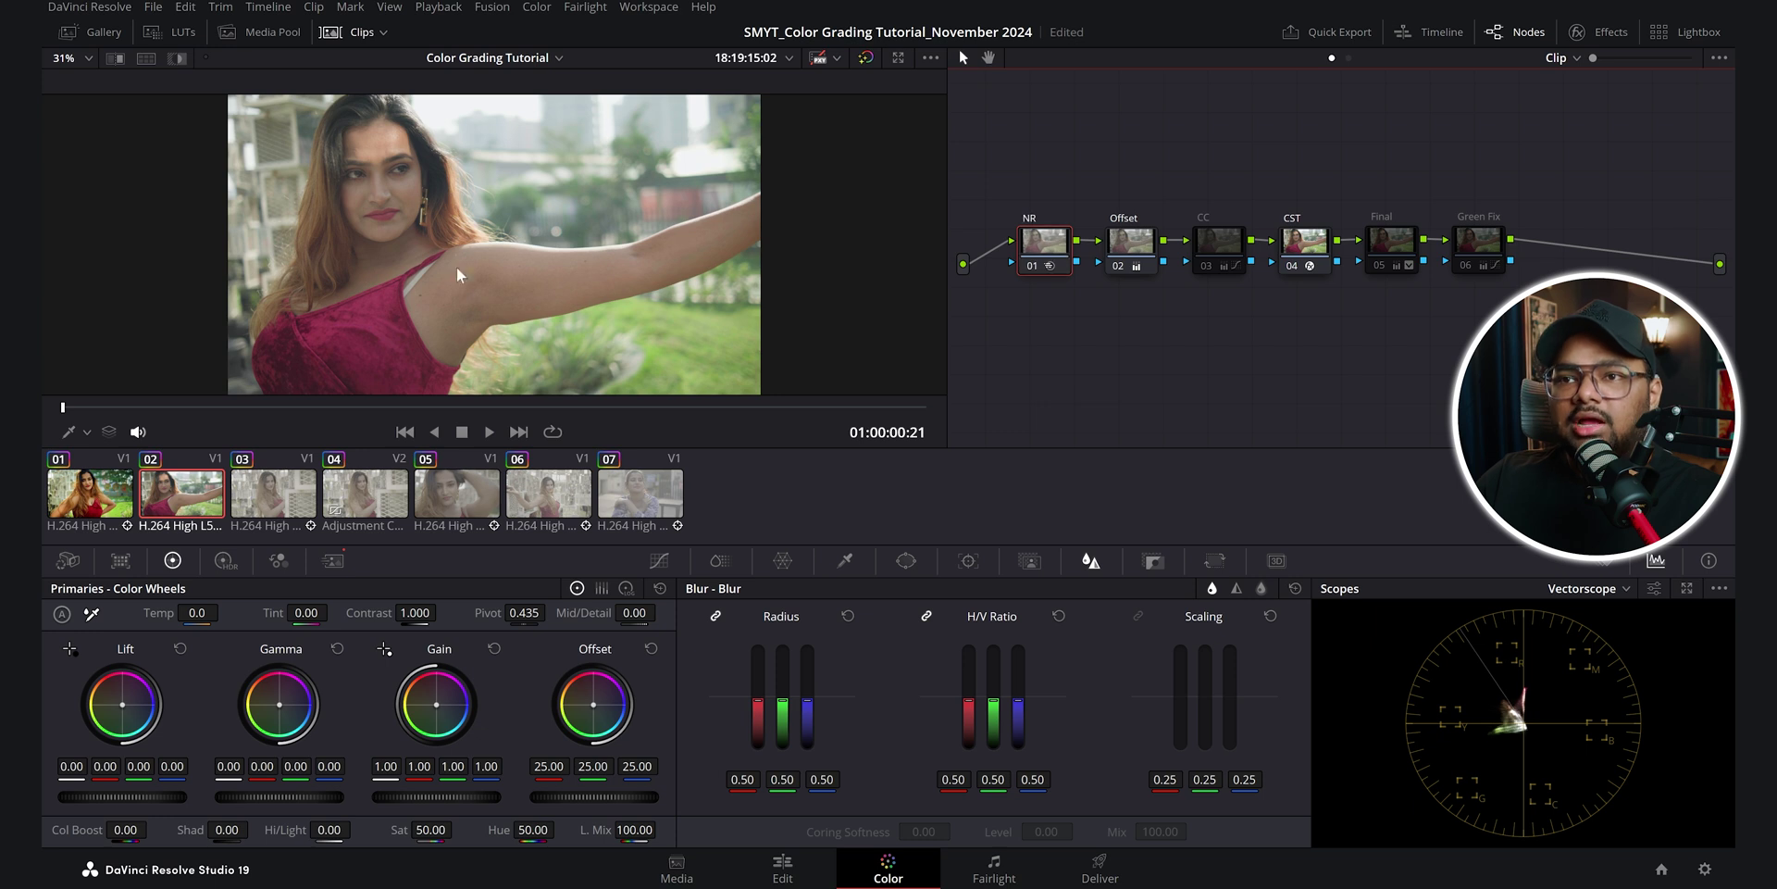
click(1235, 242)
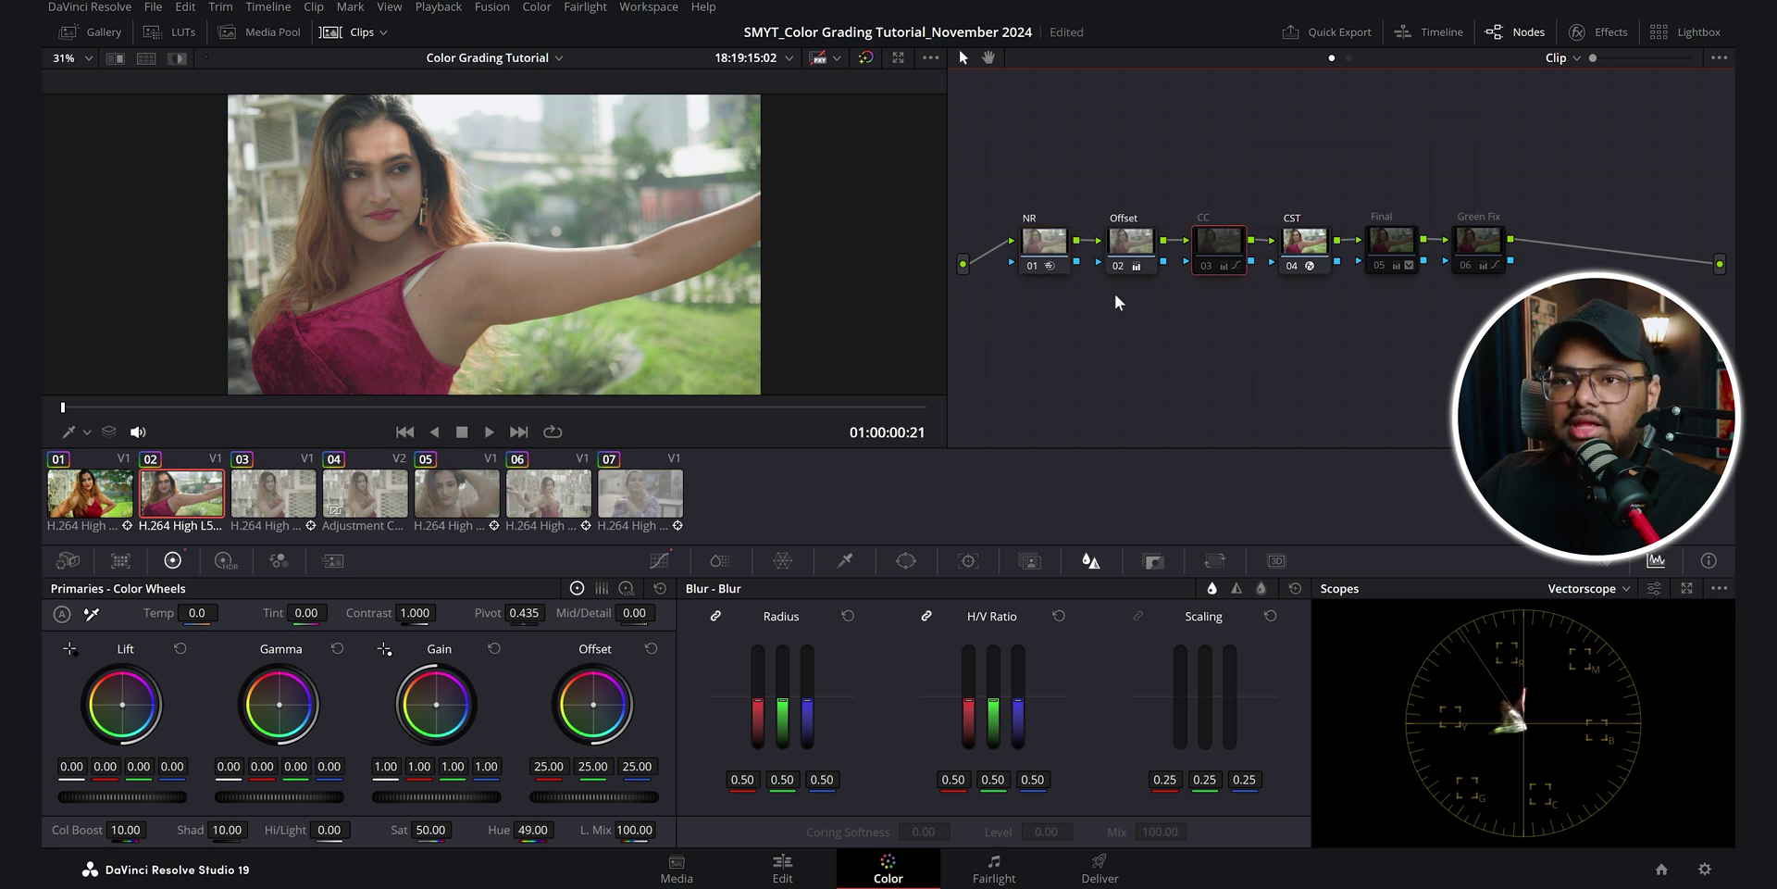
key(ctrl+d)
click(659, 560)
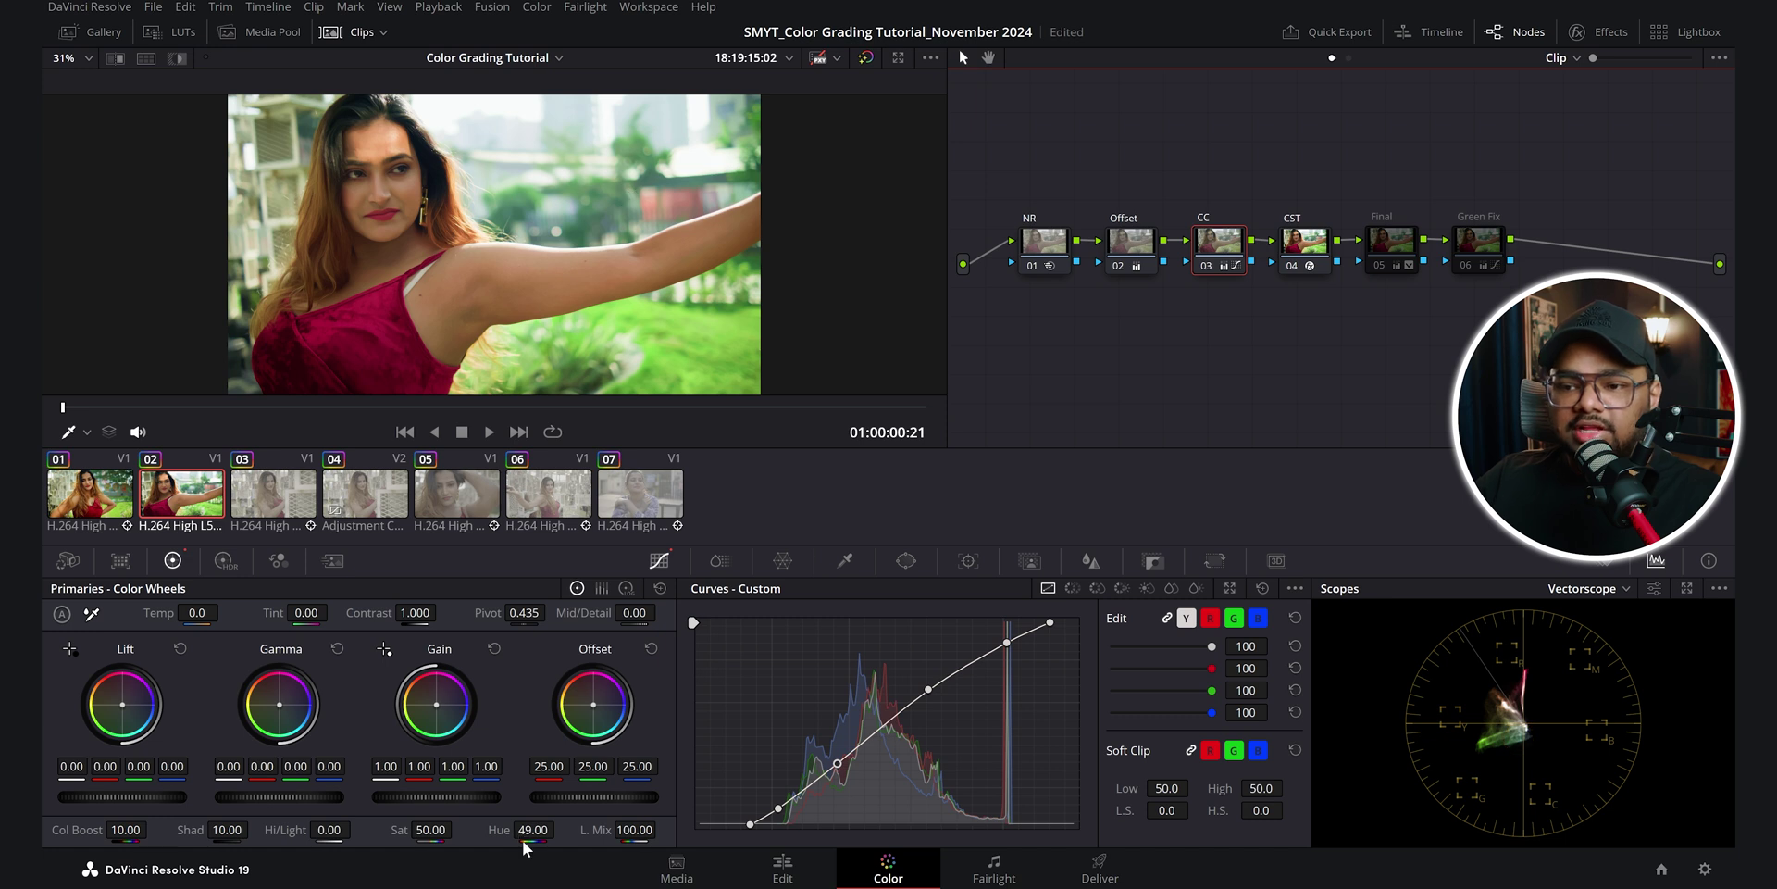
Re-enable the Final node, check its Hue vs Lum curve, then re-enable the Green Fix node
click(1386, 250)
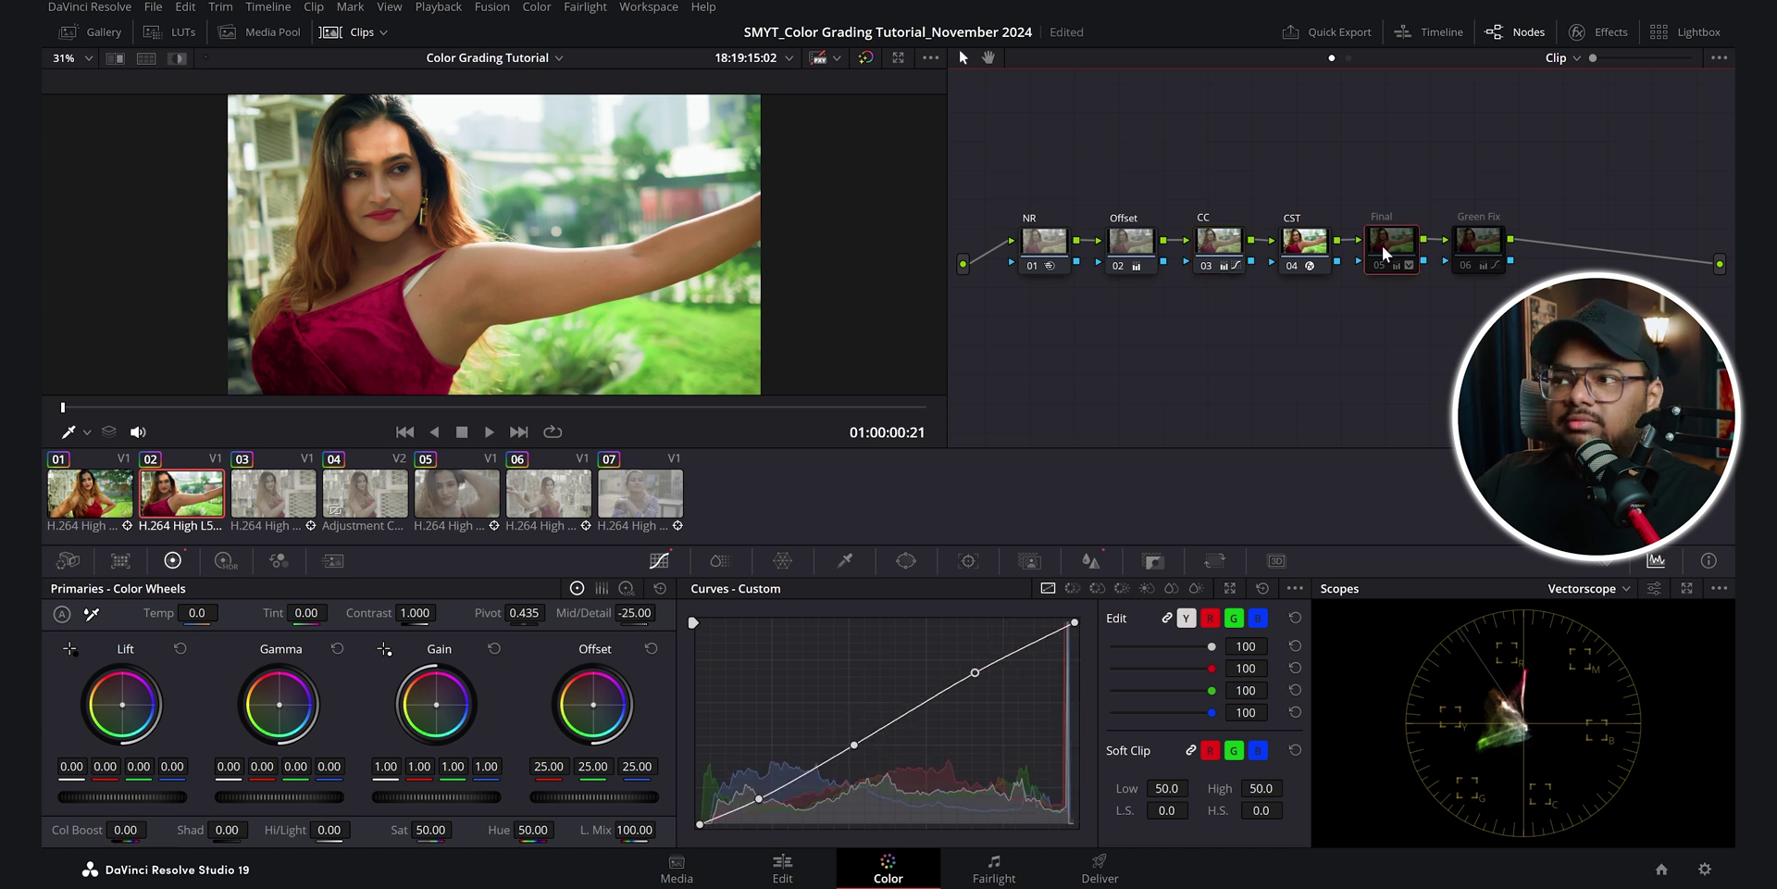
click(1379, 265)
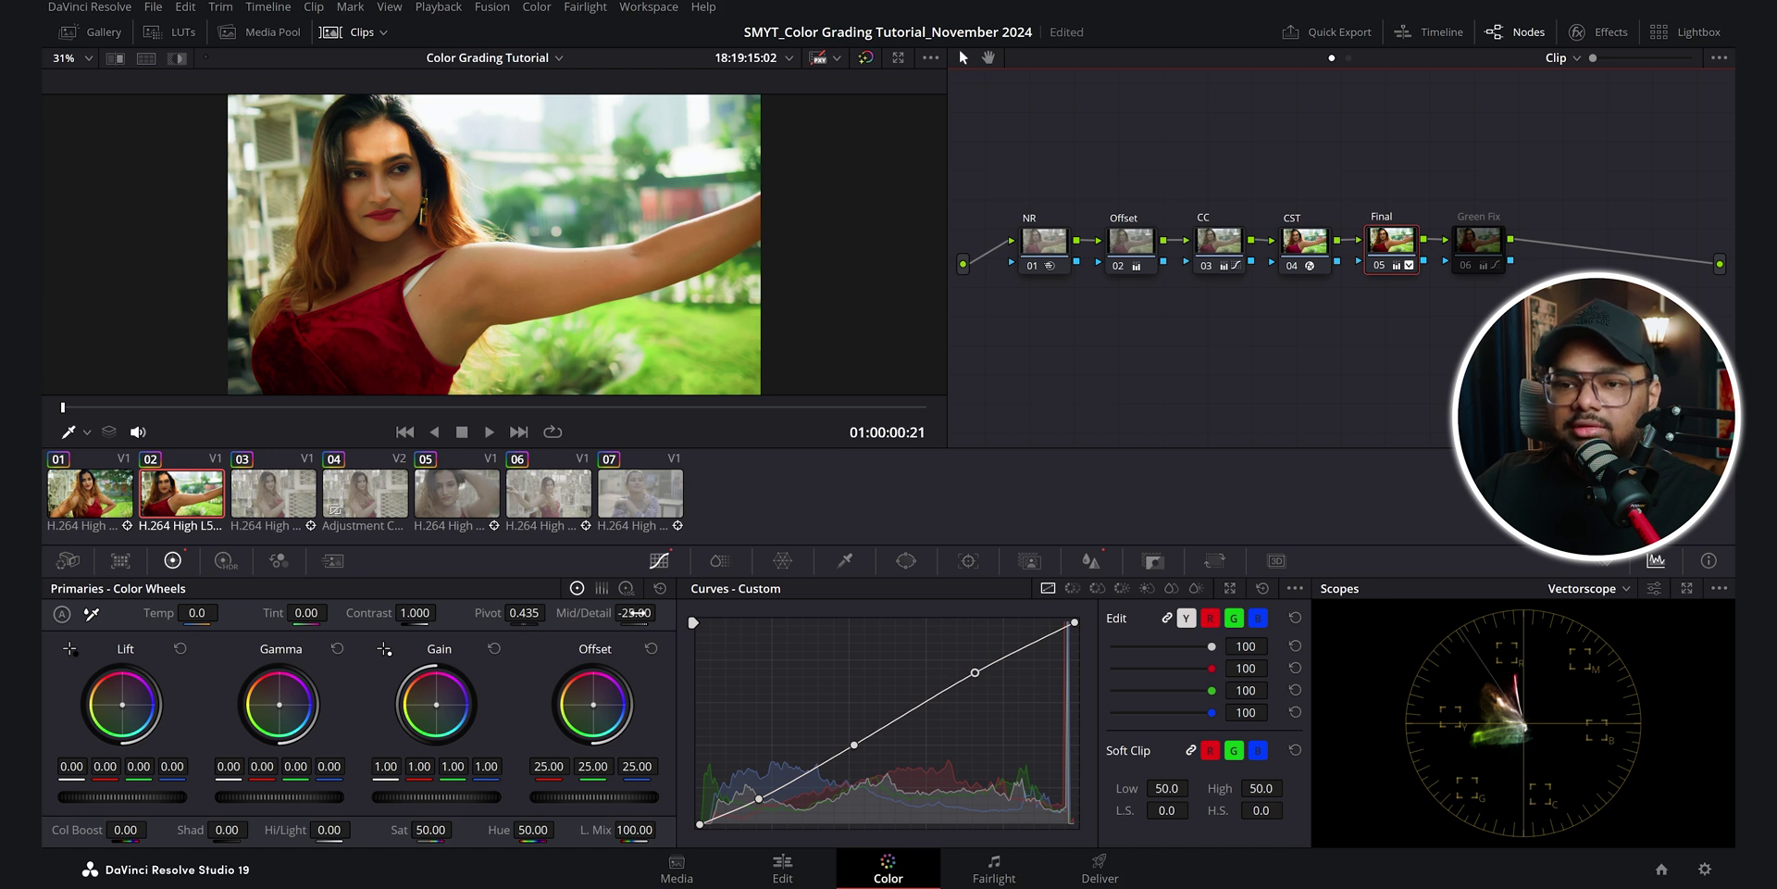
click(1122, 589)
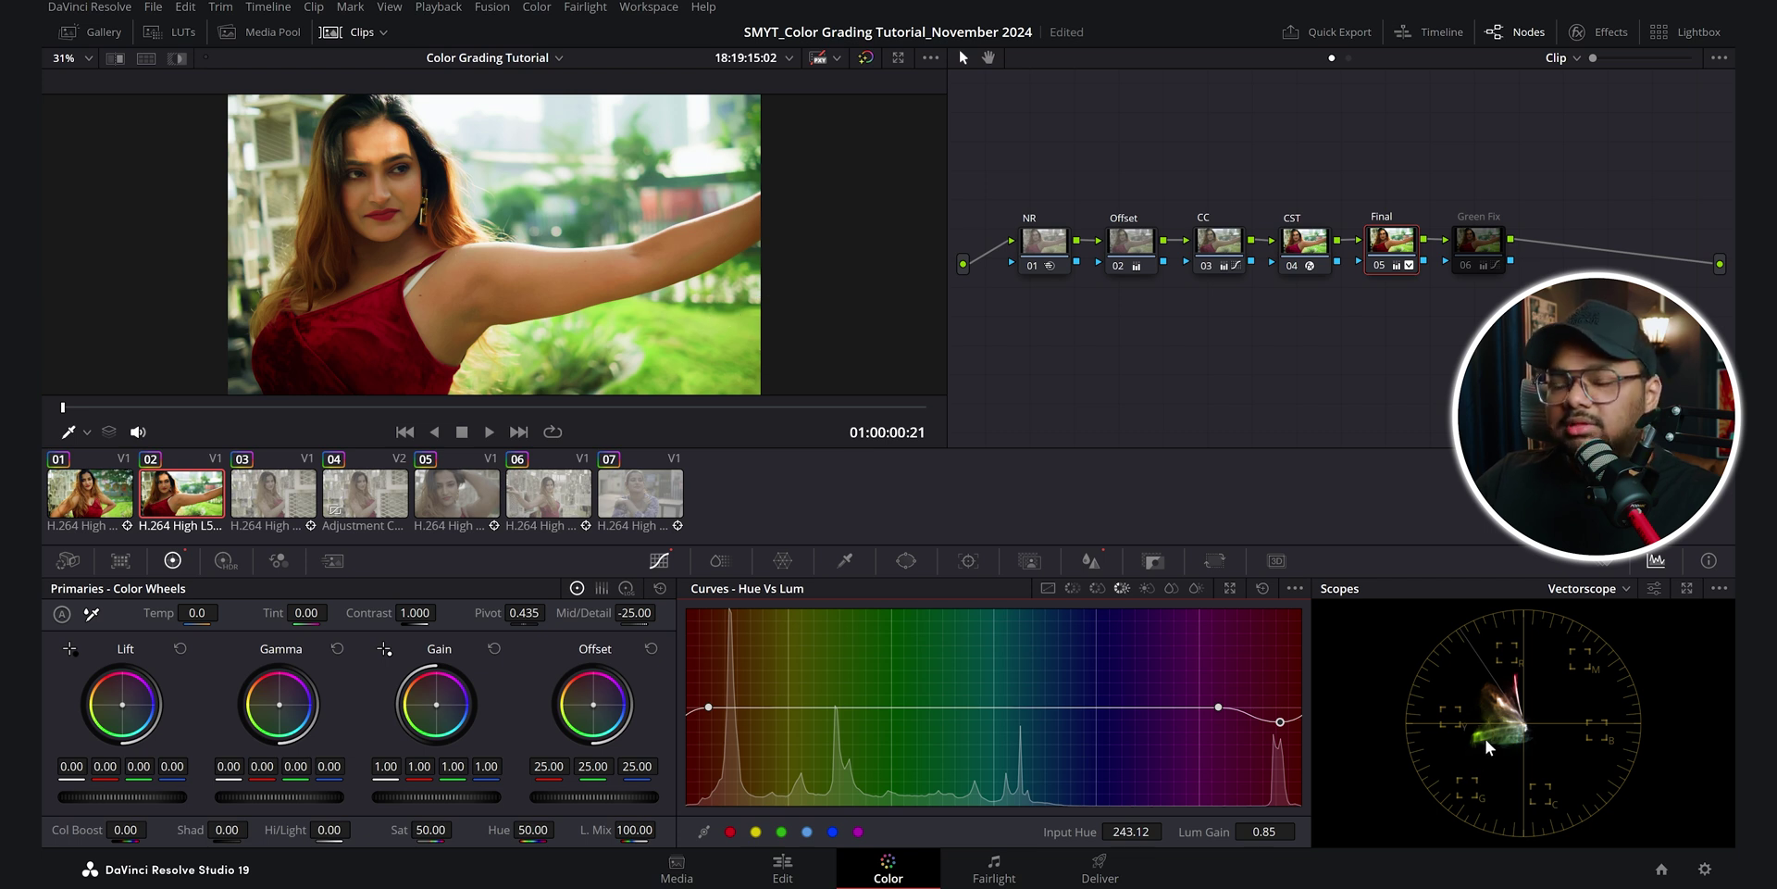
click(1478, 242)
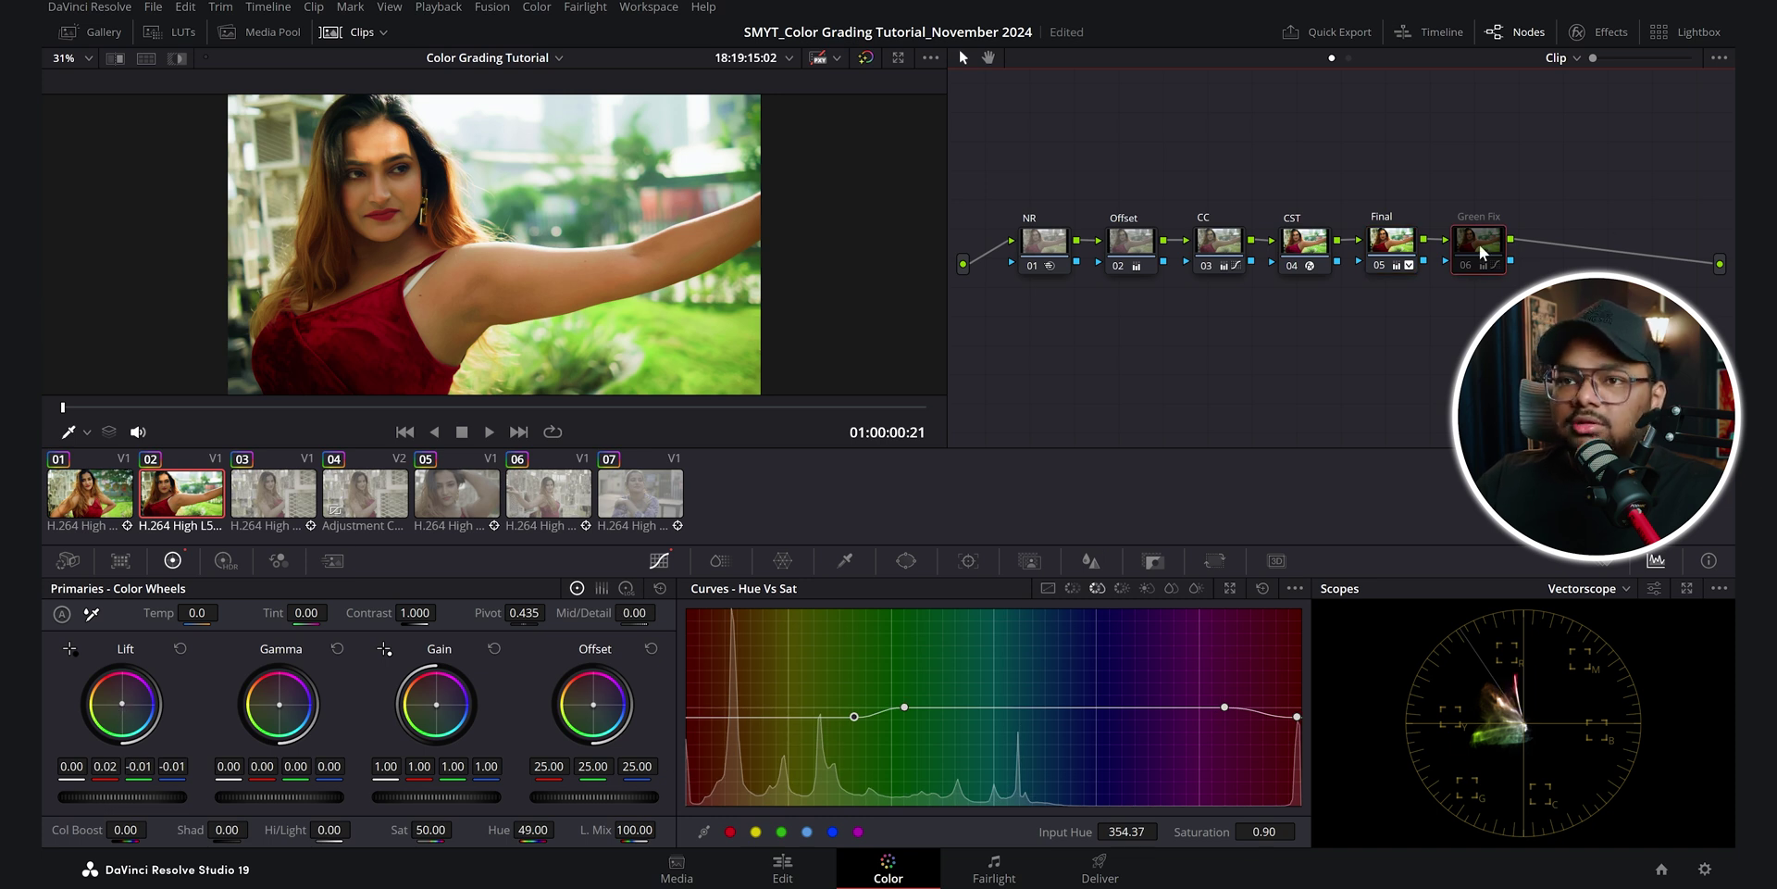
key(ctrl+d)
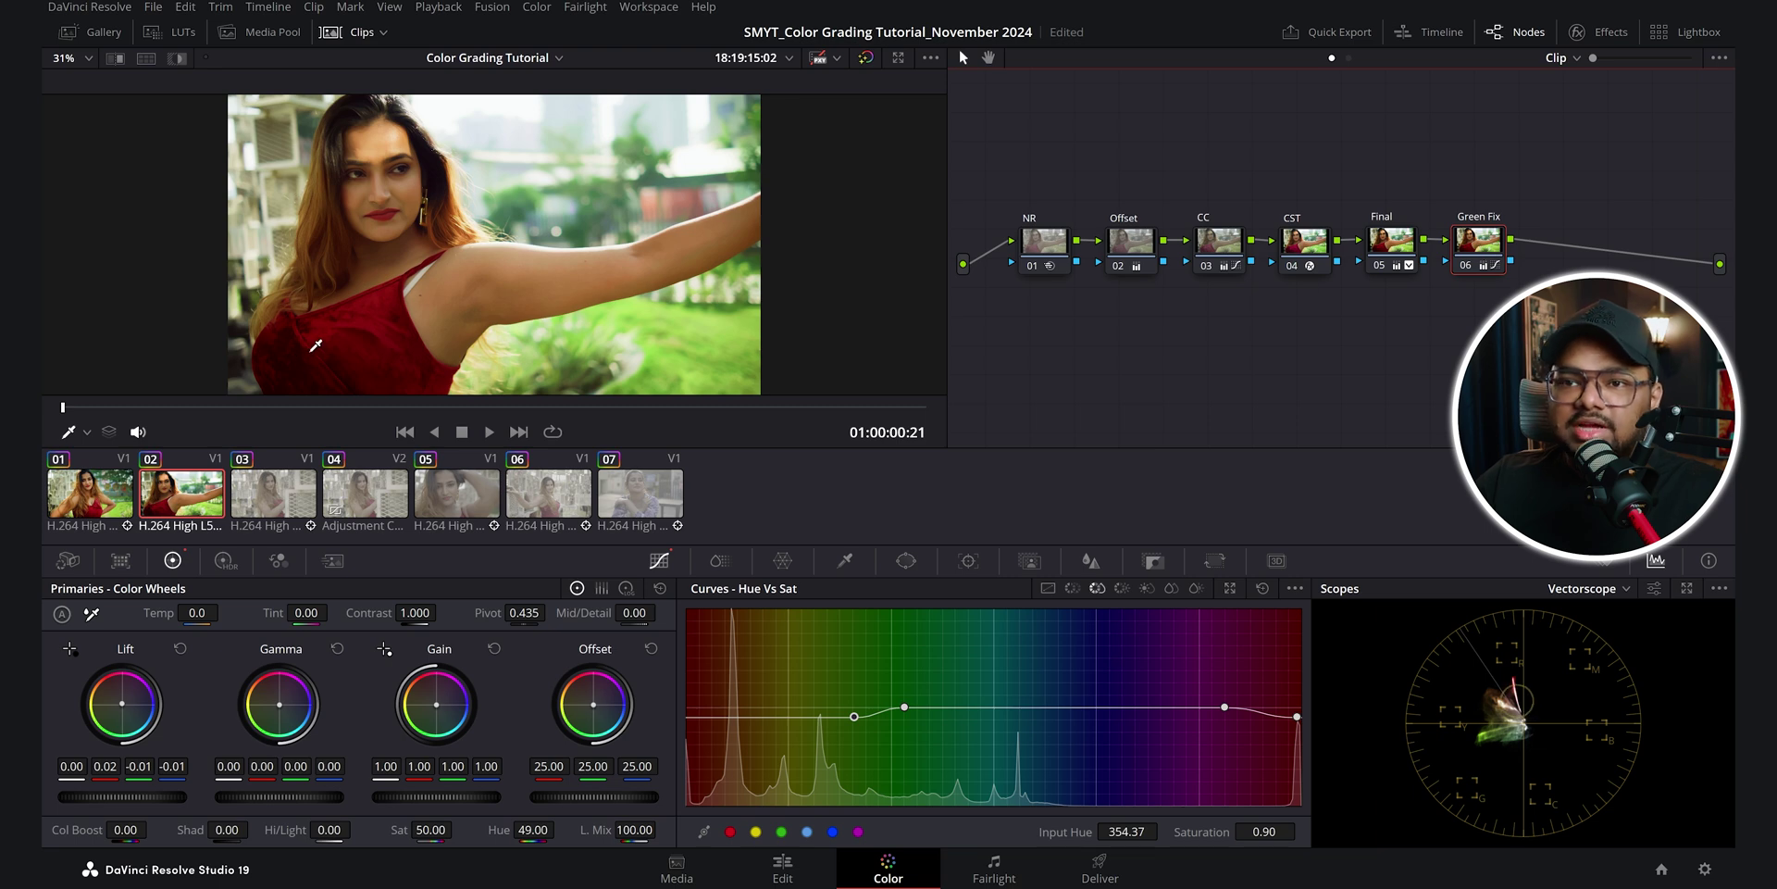